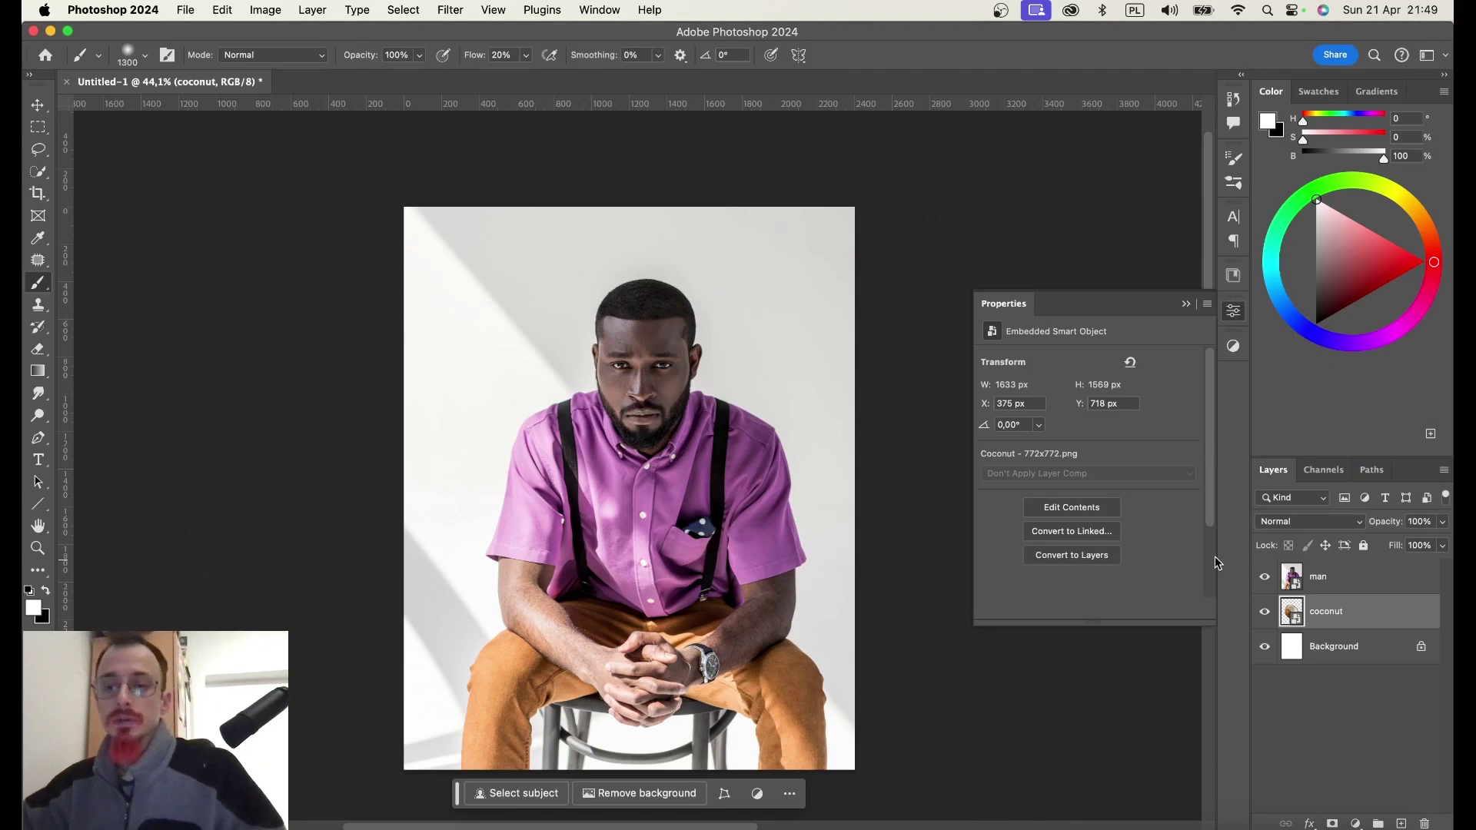
Move the coconut layer above the man layer, hide it, and select the man layer.
left_click_drag(1326, 607, 1325, 567)
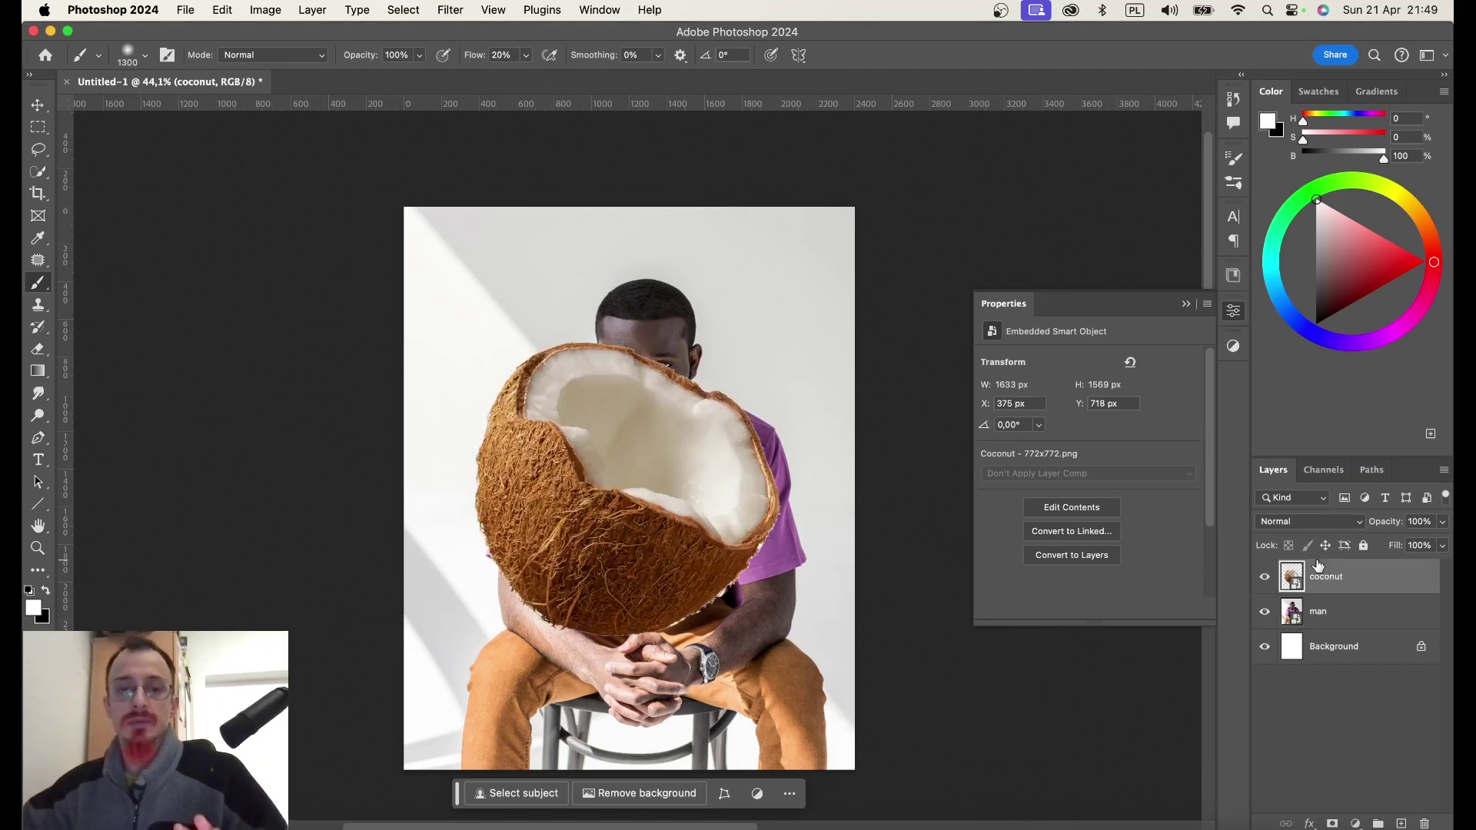
left_click(1265, 577)
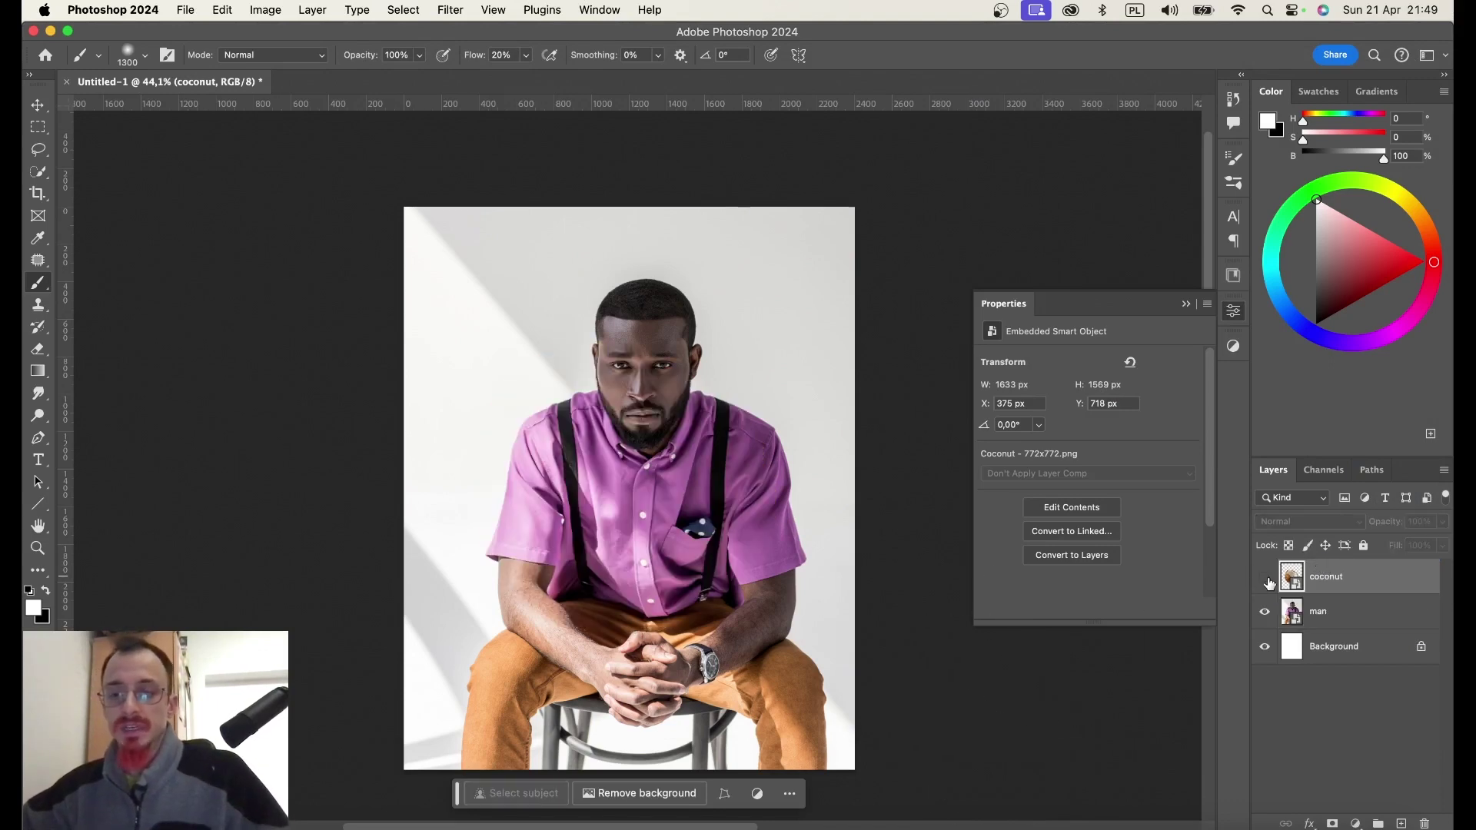
left_click(1265, 577)
left_click(1331, 612)
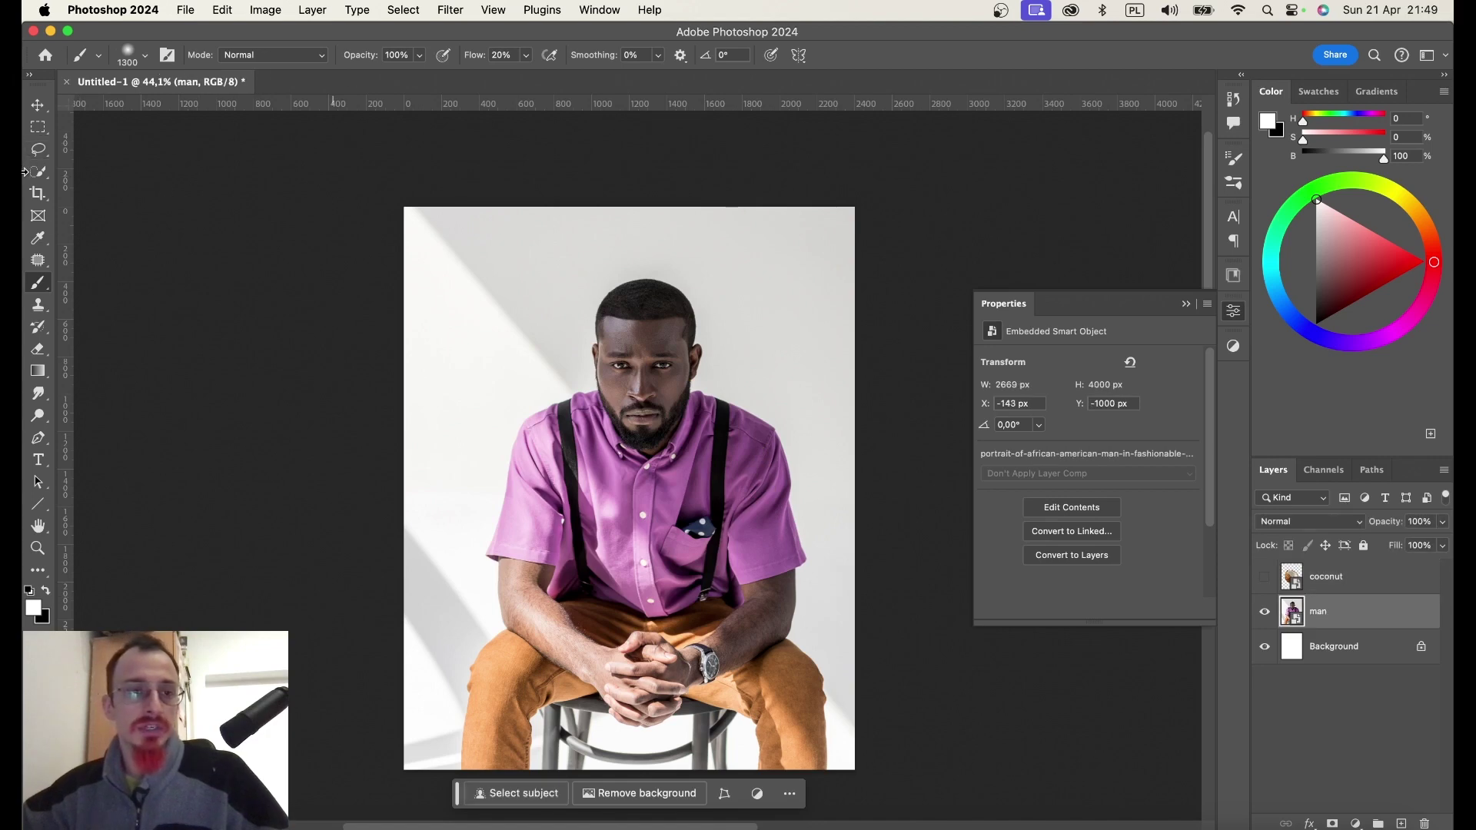
Mask the man off his grey backdrop with the Object Selection Tool, then select the Background layer.
right_click(48, 178)
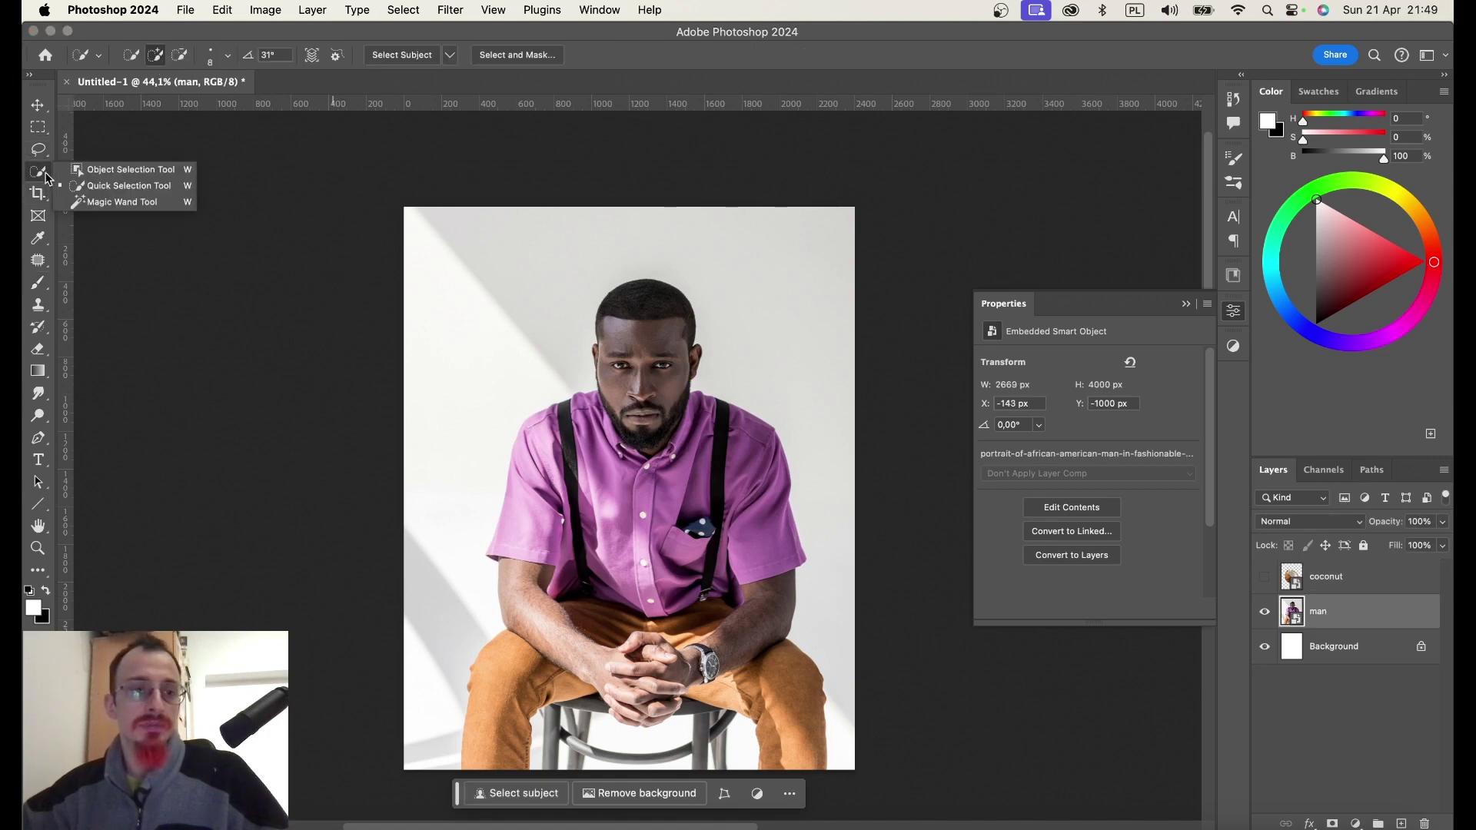
left_click(84, 166)
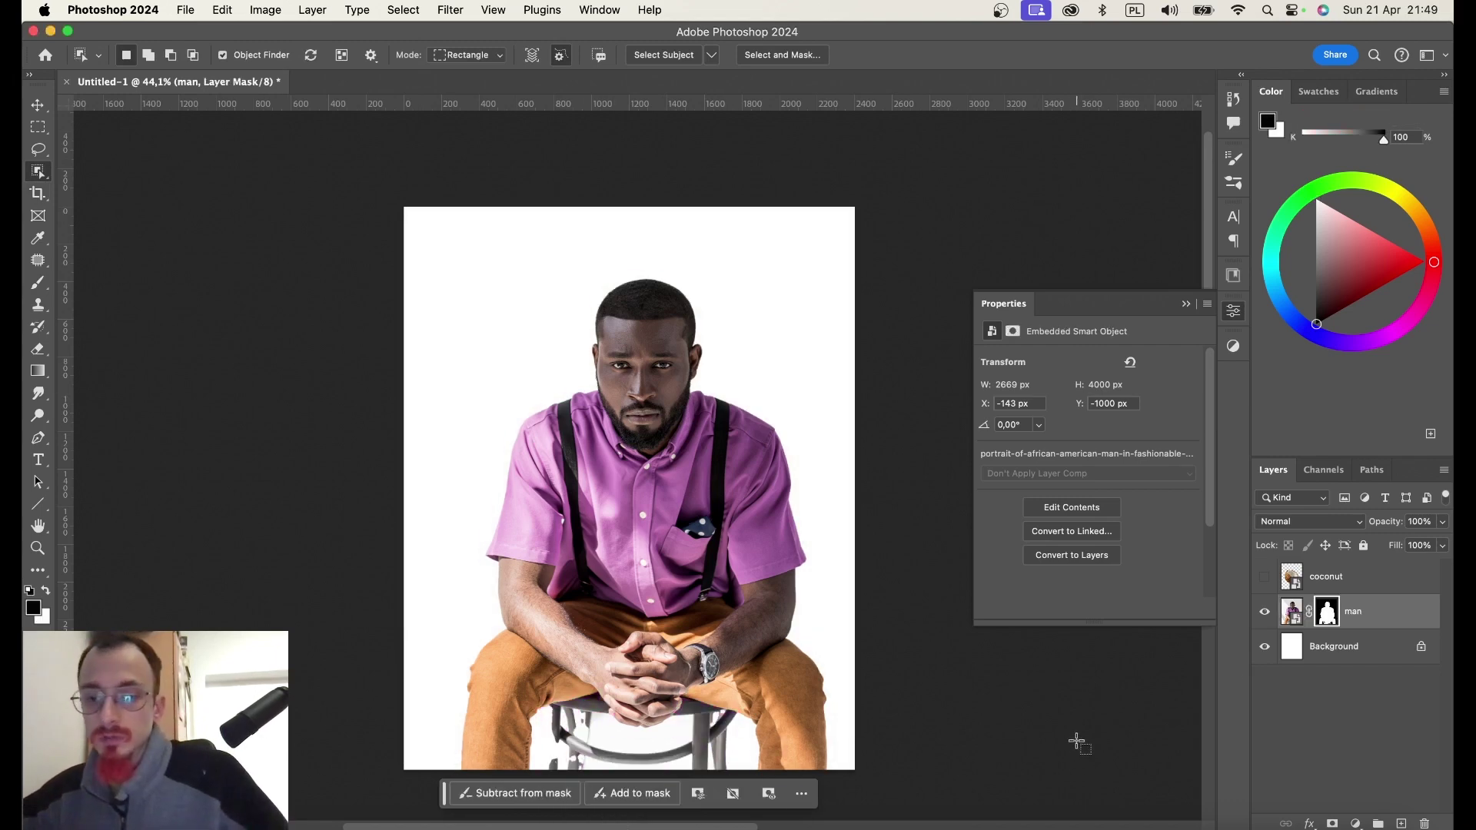
left_click(1353, 646)
left_click(1356, 823)
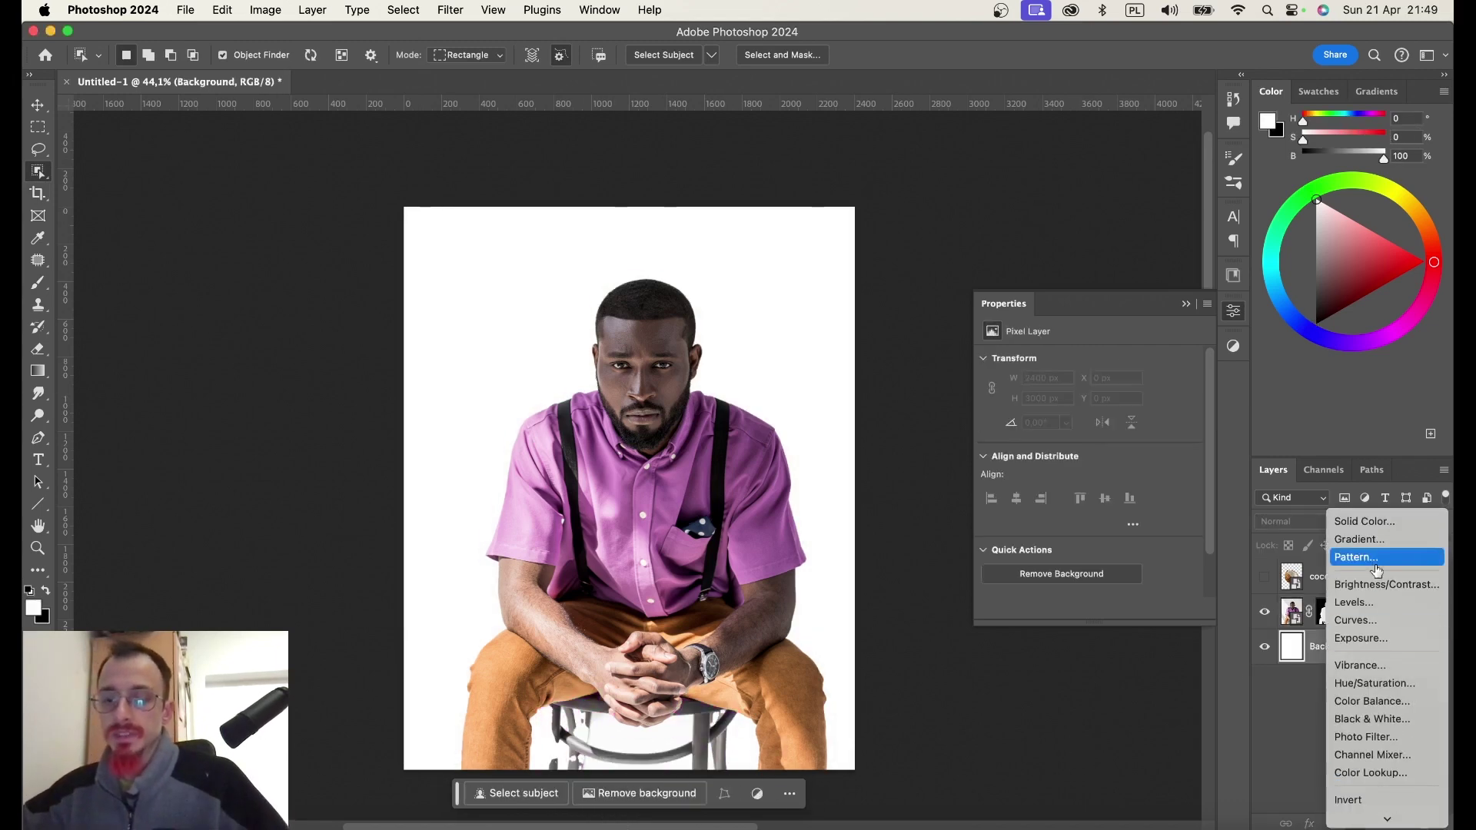
Add an orange (eb9e5b) Solid Color fill layer behind the man, with a Curves layer above.
left_click(1362, 523)
left_click(622, 390)
mouse_move(529, 654)
left_mouse_down()
mouse_move(536, 678)
mouse_move(502, 667)
left_mouse_up()
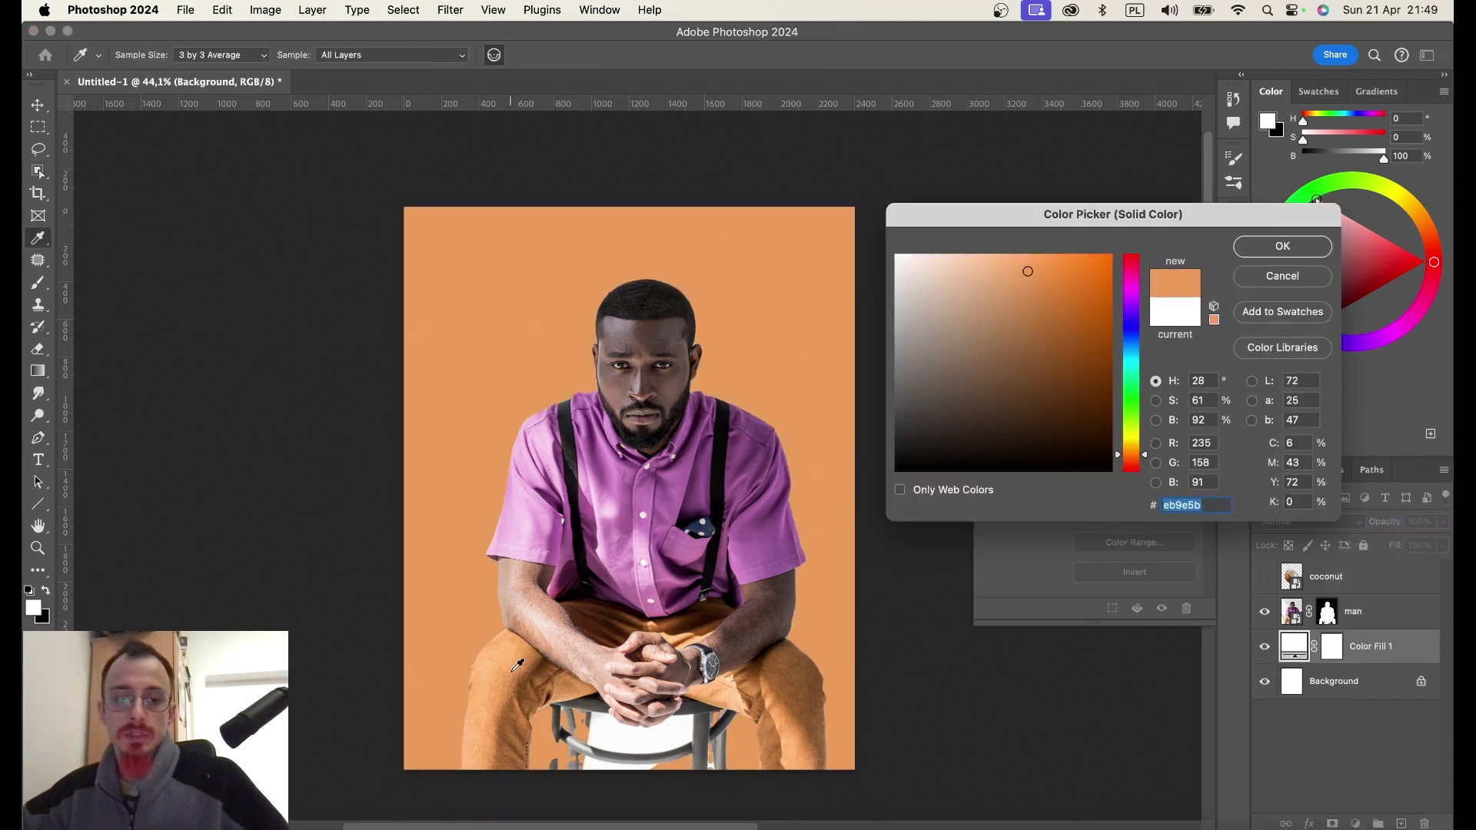
left_click(1281, 246)
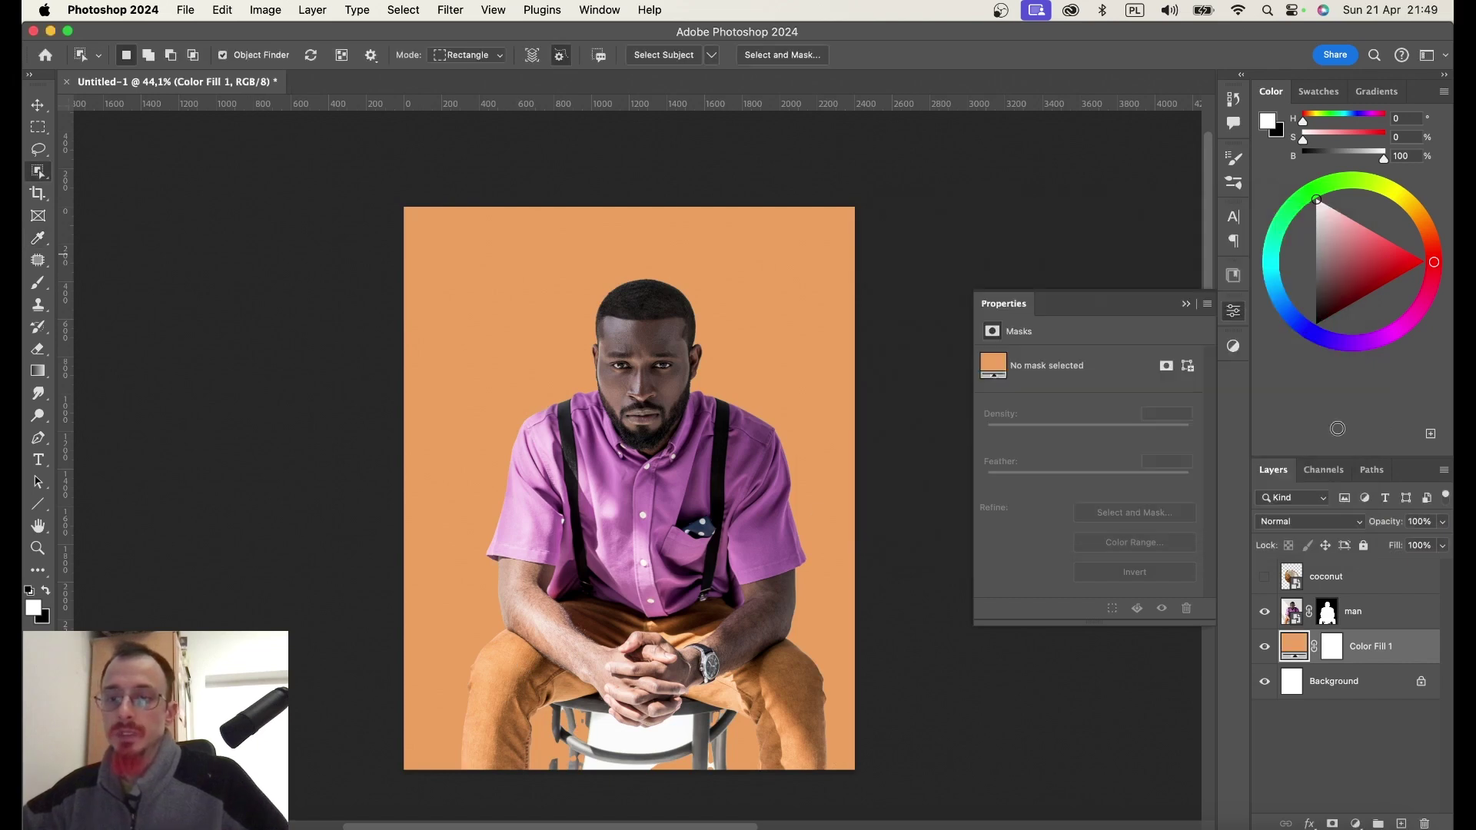
left_click(1233, 354)
left_click(1081, 537)
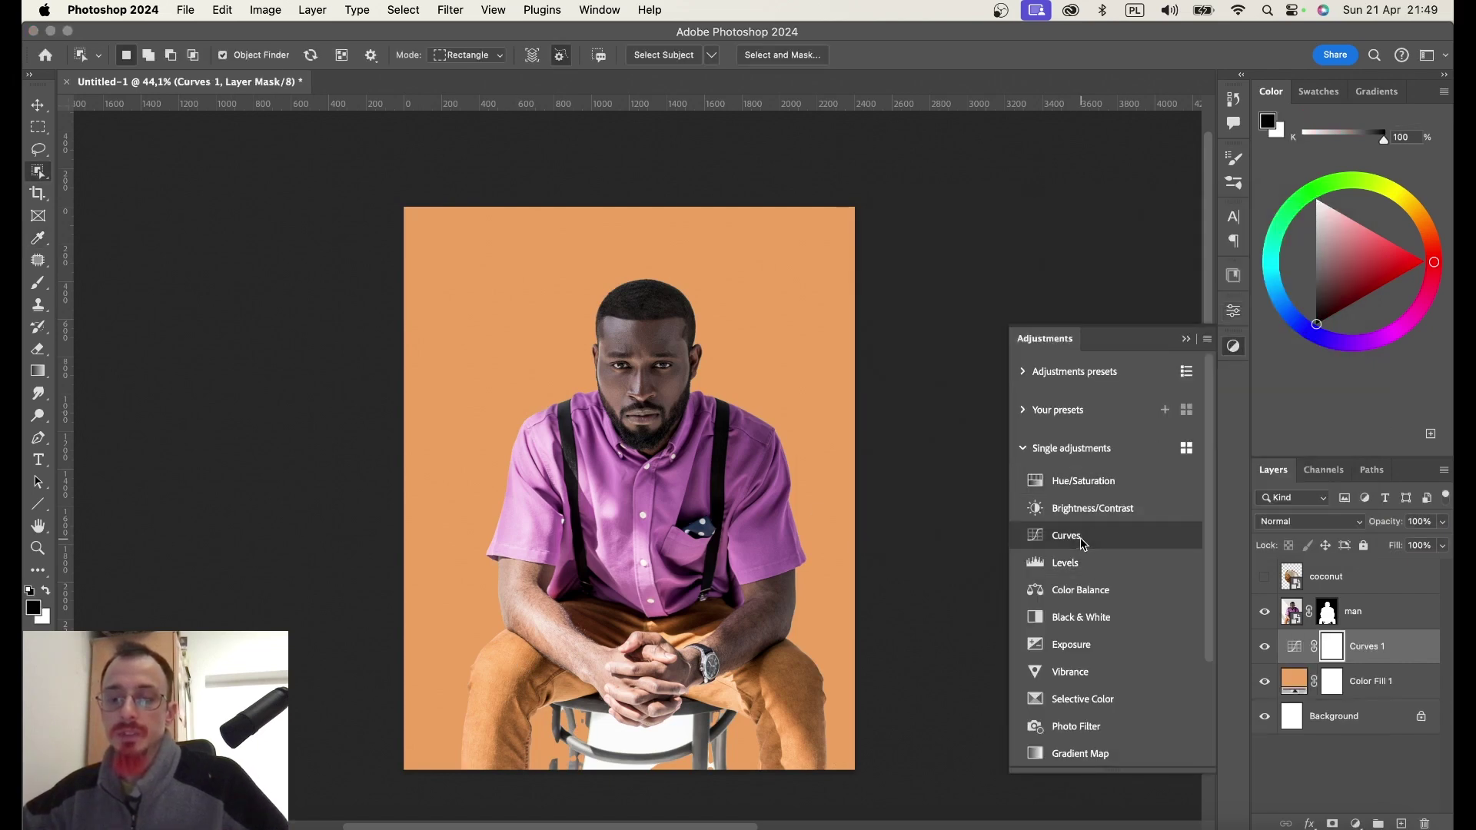
Lower the Curves top-right point to darken, then brush its mask around the man for a glow.
left_click_drag(1187, 403, 1205, 539)
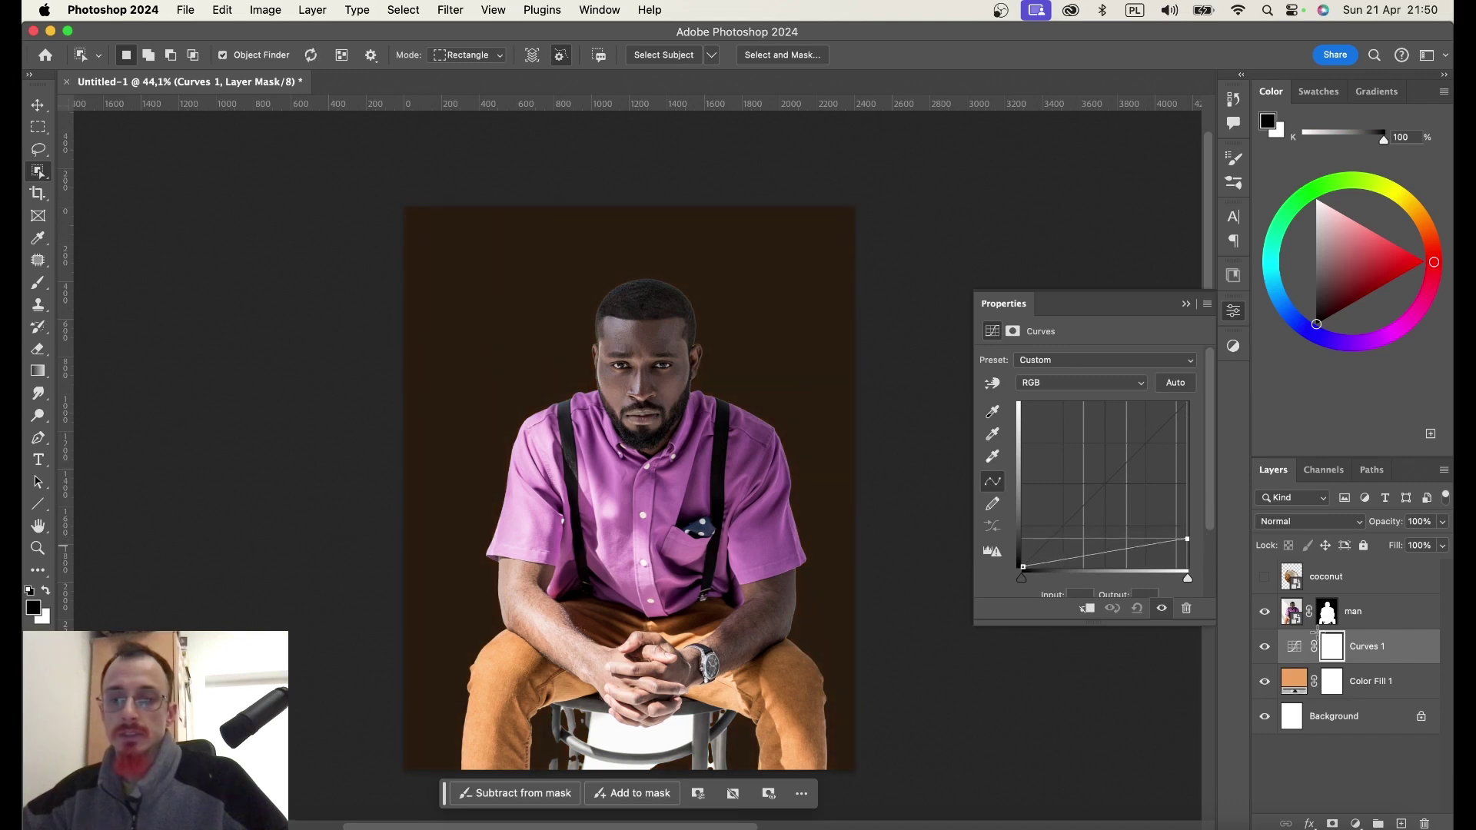
key("b")
key("bracketright")
key("bracketright")
key("bracketright")
key("bracketright")
key("bracketright")
key("bracketright")
key("bracketright")
key("bracketright")
mouse_move(593, 353)
left_mouse_down()
mouse_move(589, 395)
mouse_move(666, 495)
mouse_move(641, 390)
mouse_move(613, 425)
mouse_move(610, 494)
mouse_move(613, 429)
left_mouse_up()
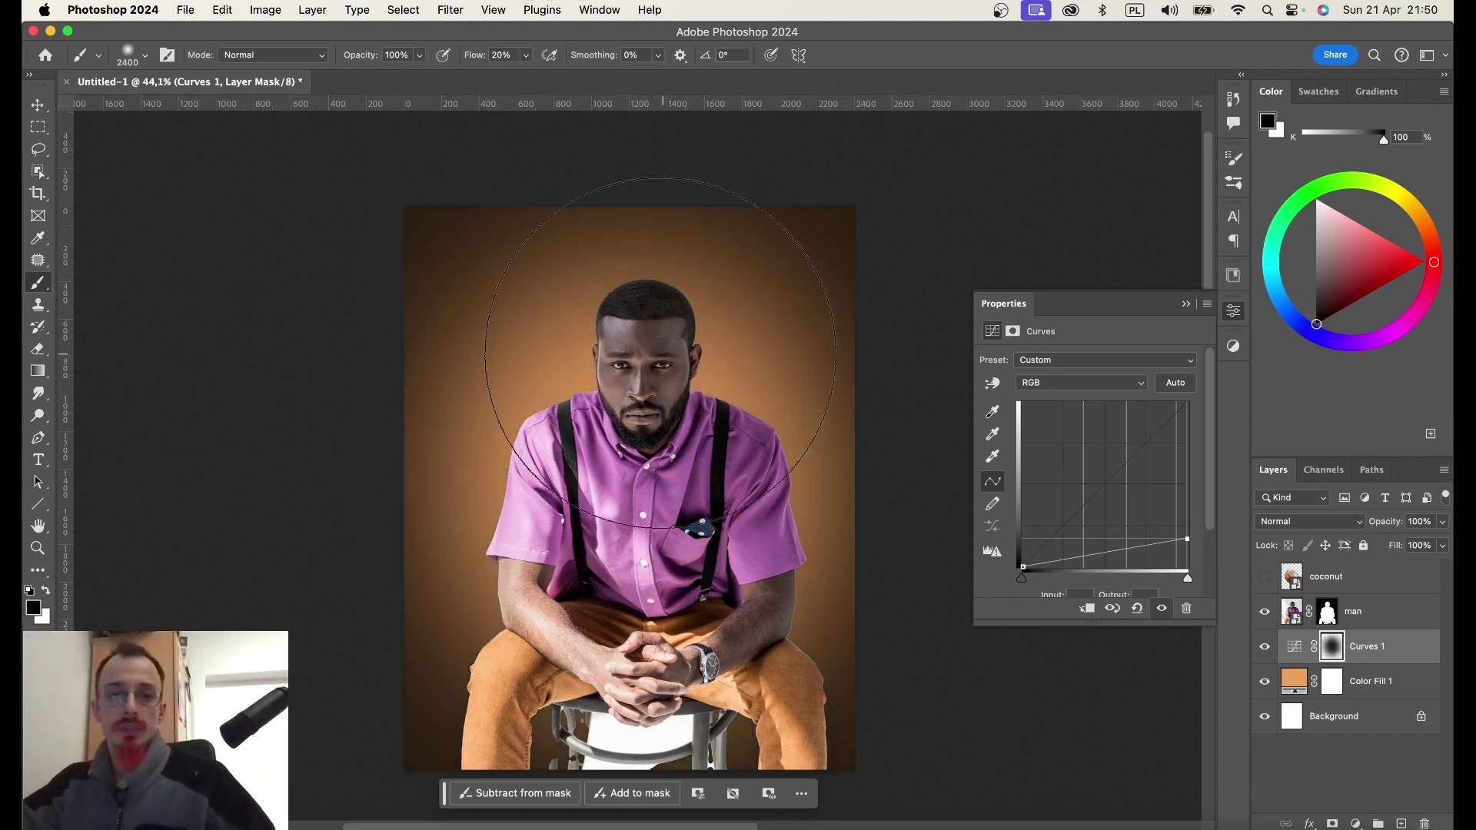
scroll(770, 423, "up", 5)
scroll(769, 424, "up", 2)
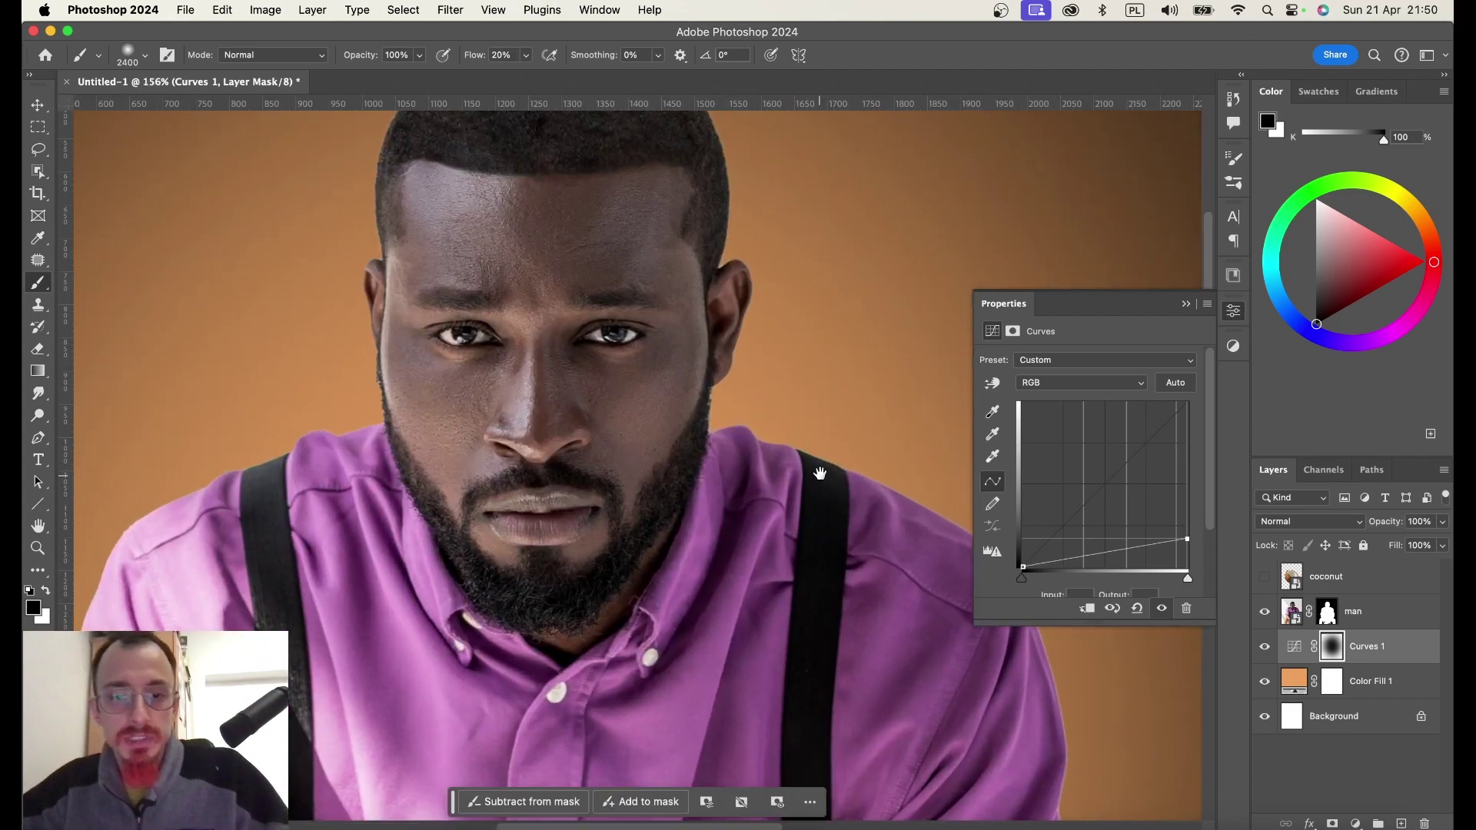
scroll(819, 474, "down", 3)
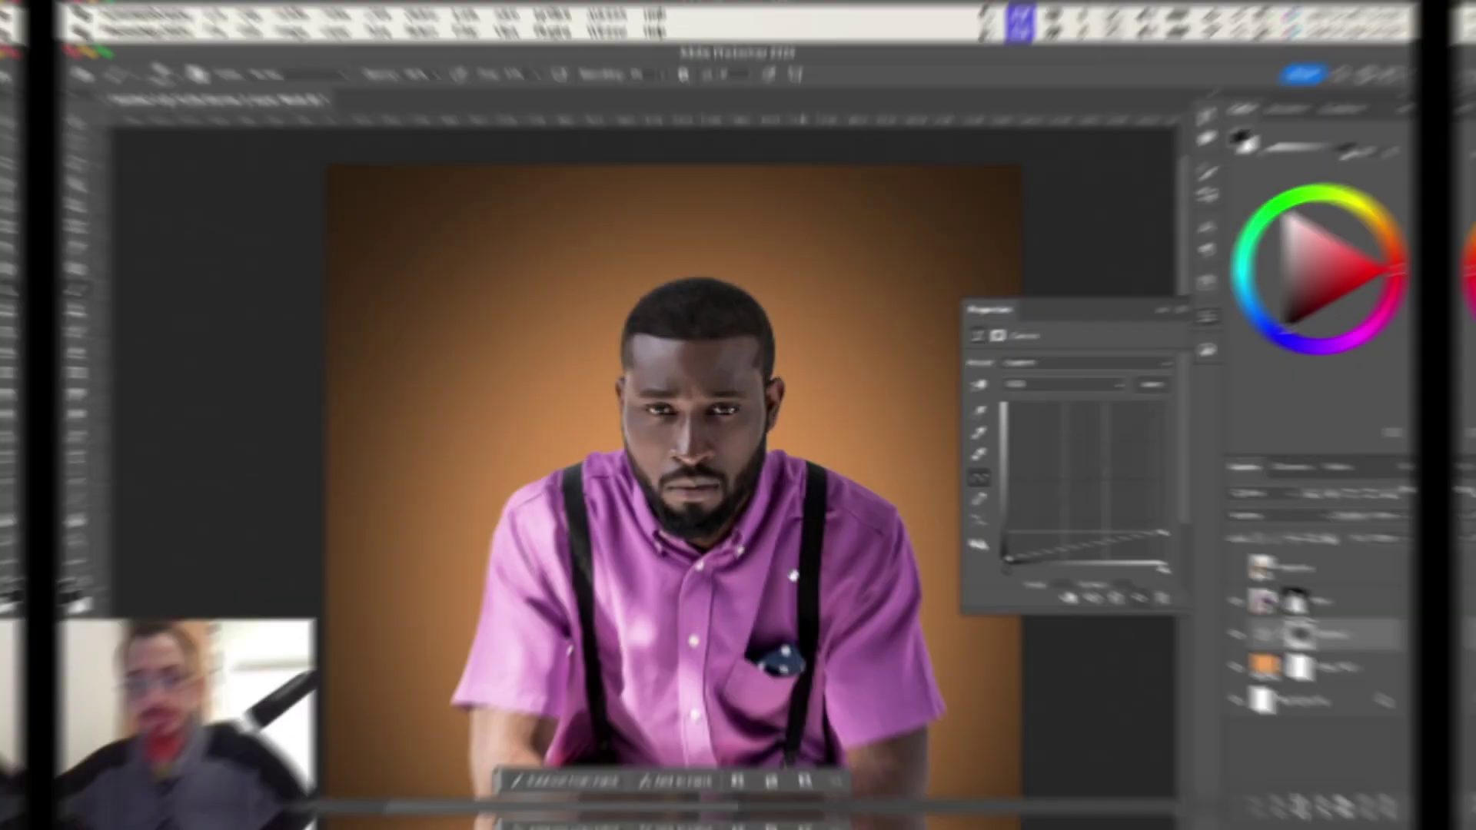
Show the coconut layer, then shrink, rotate and move it up toward the man's face.
scroll(765, 241, "up", 2)
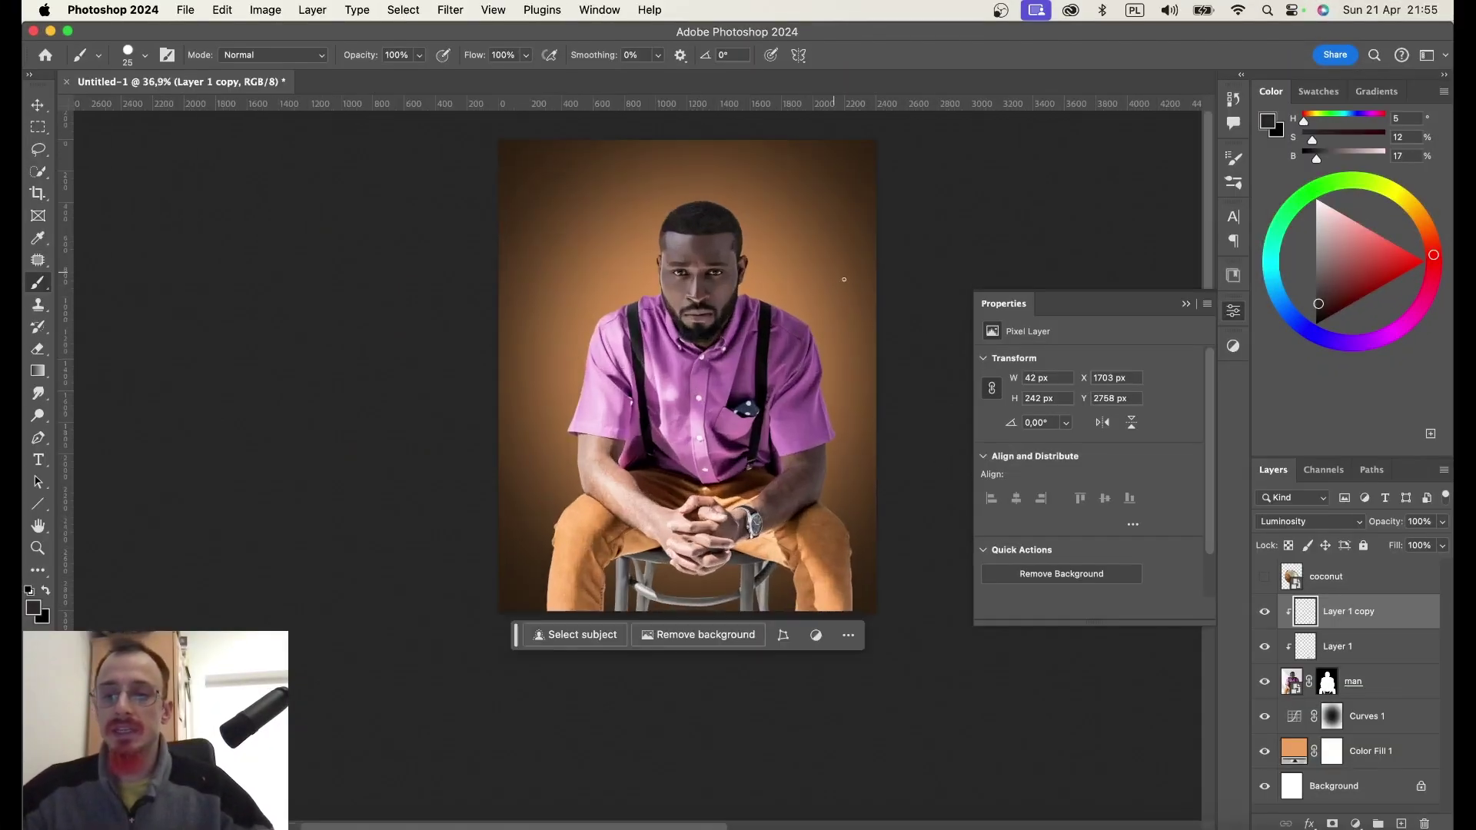
left_click(1292, 578)
scroll(670, 267, "up", 3)
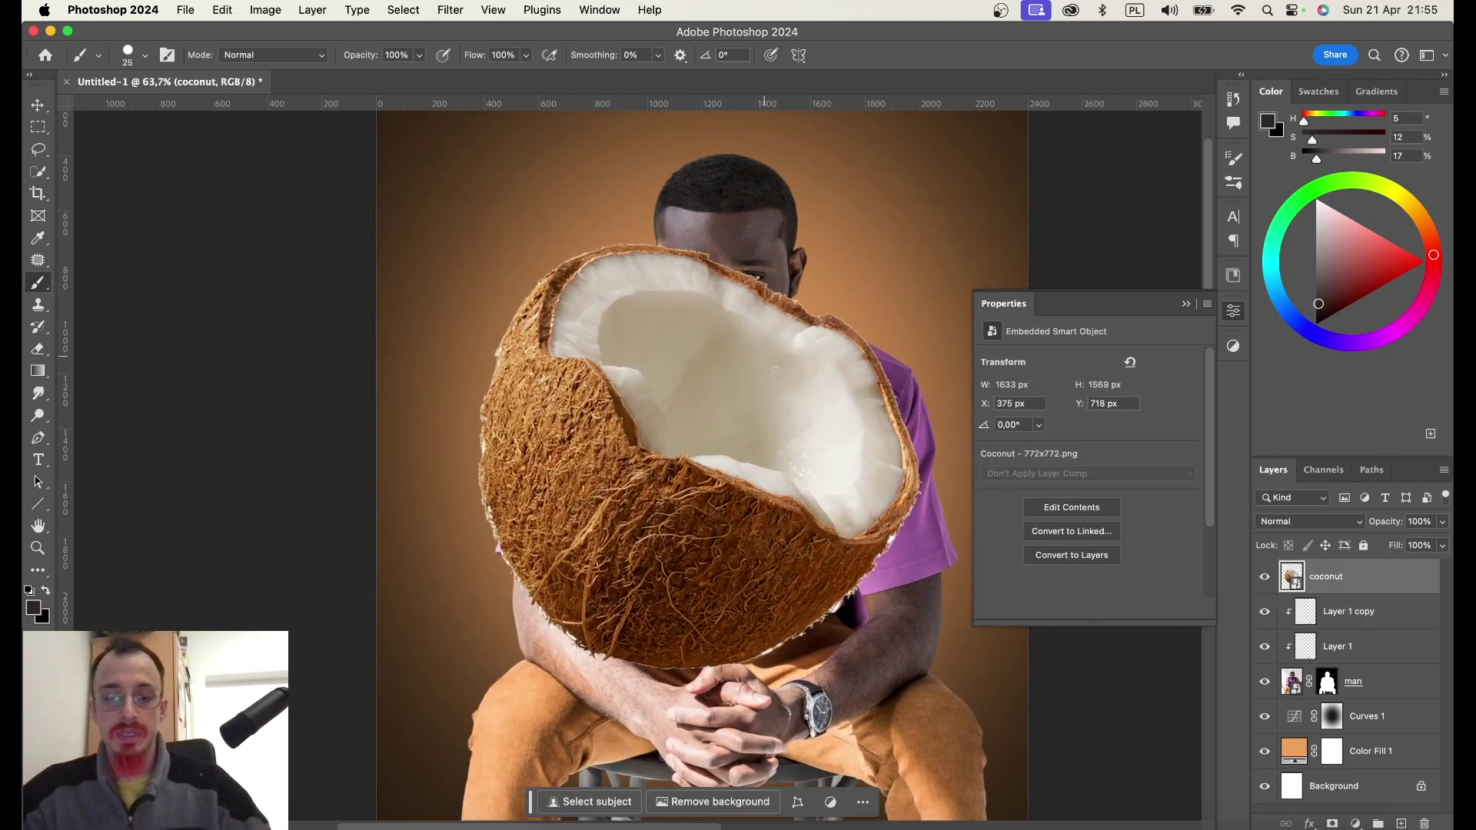
key("super+t")
mouse_move(970, 457)
left_mouse_down()
mouse_move(1012, 458)
mouse_move(846, 430)
mouse_move(833, 415)
left_mouse_up()
mouse_move(897, 569)
left_mouse_down()
mouse_move(734, 498)
mouse_move(765, 481)
left_mouse_up()
left_click_drag(629, 398, 857, 254)
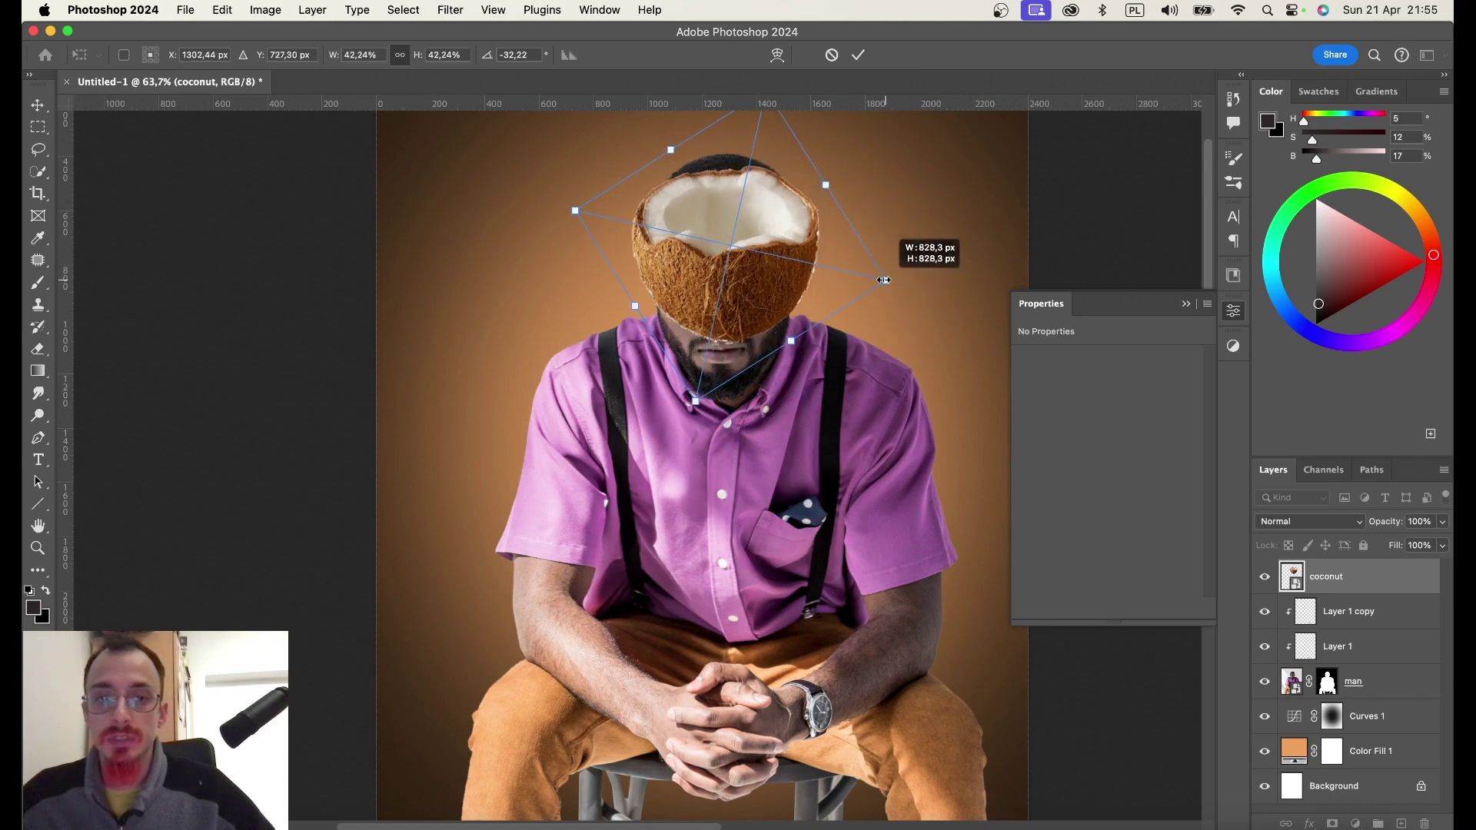
left_click_drag(961, 286, 853, 262)
Place the coconut on the man's head at 65% opacity and shrink it slightly more.
scroll(796, 218, "up", 5)
scroll(750, 269, "down", 3)
left_click_drag(733, 265, 757, 290)
key("6")
key("5")
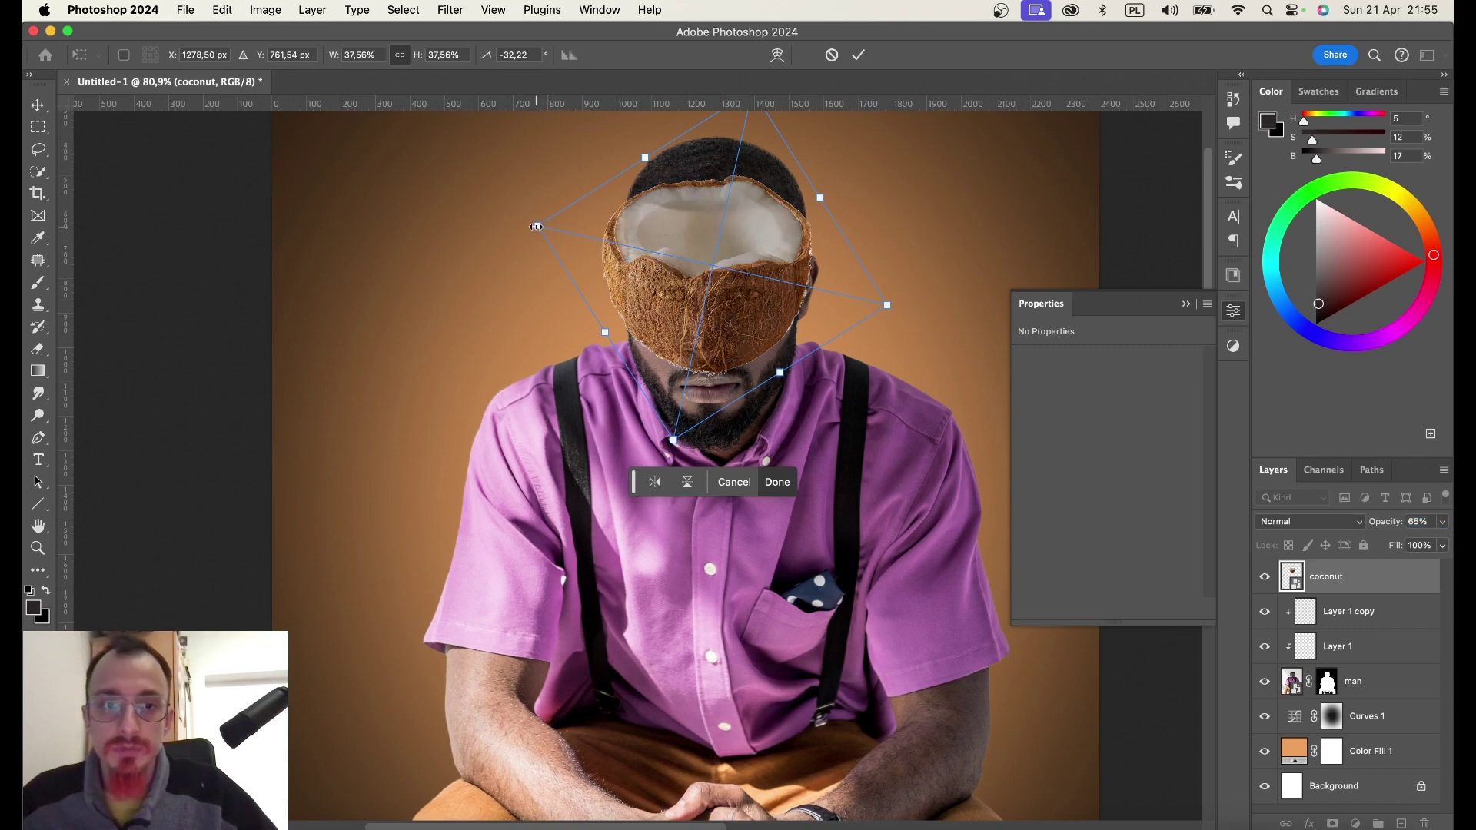
left_click_drag(536, 227, 569, 234)
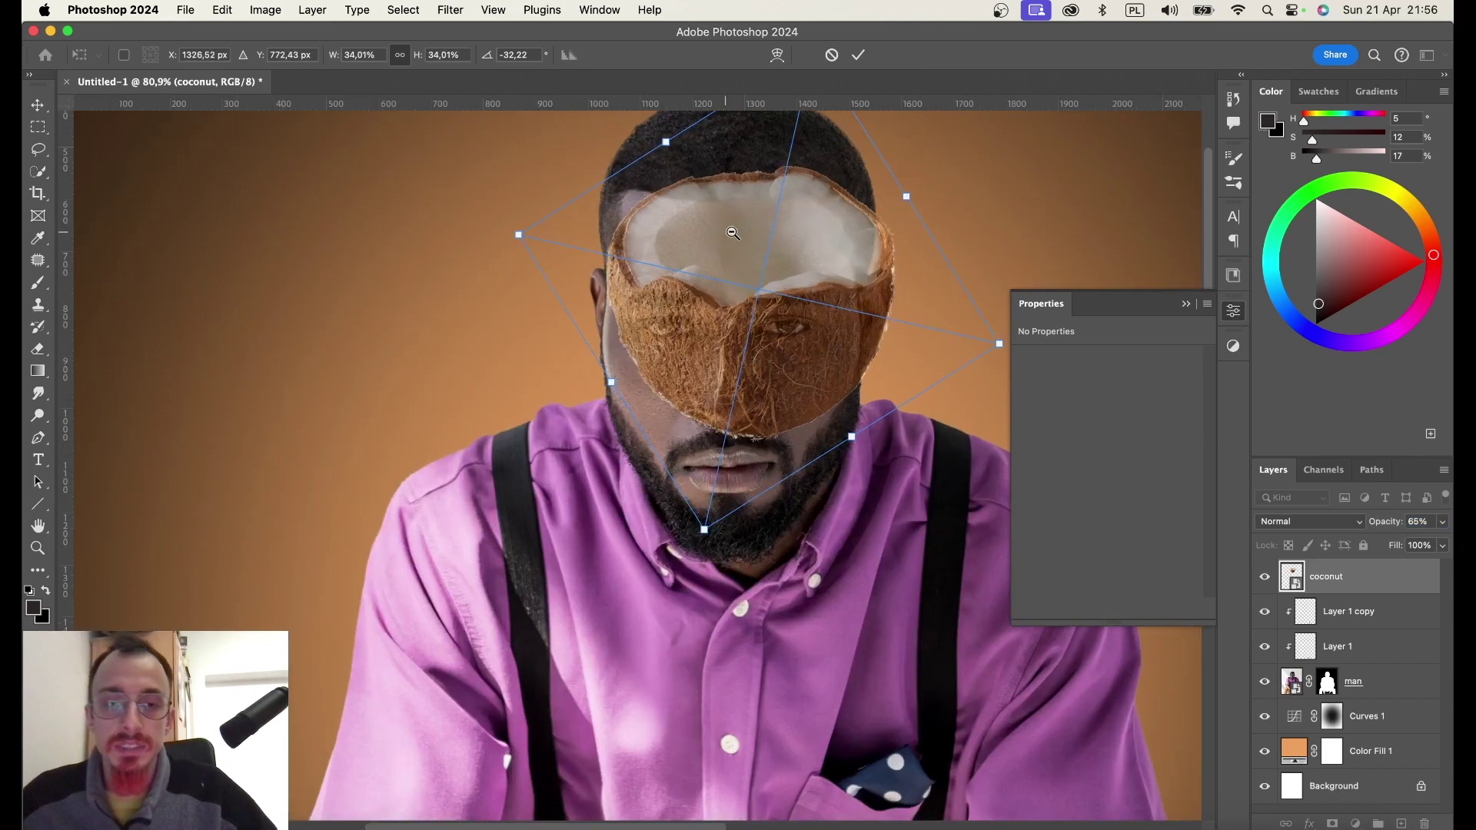
scroll(672, 229, "up", 5)
Drop the coconut's opacity to 23% and nudge it into alignment with the head.
left_click_drag(649, 262, 628, 273)
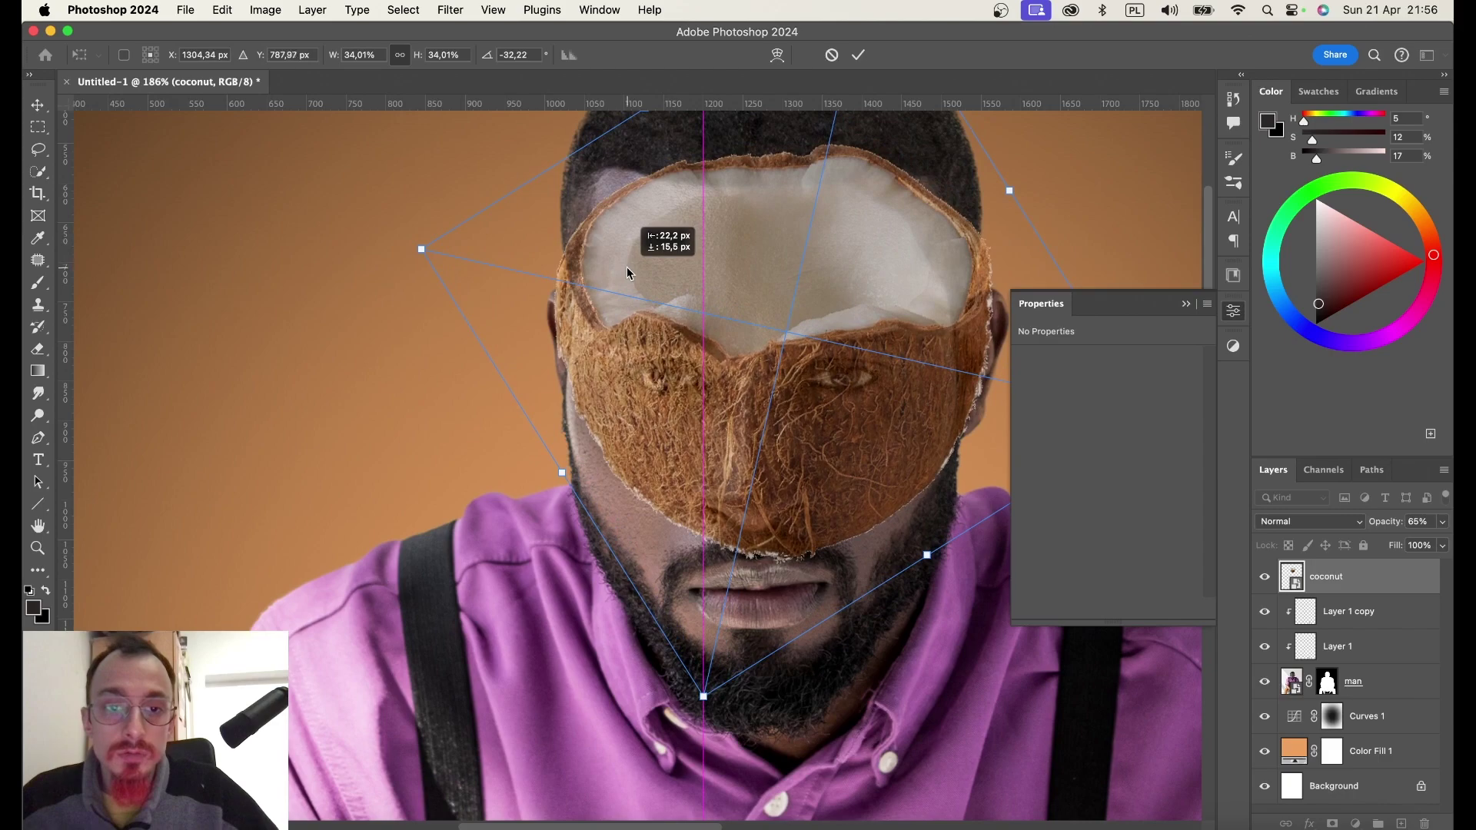
left_click_drag(628, 273, 641, 271)
left_click_drag(1389, 527, 1376, 527)
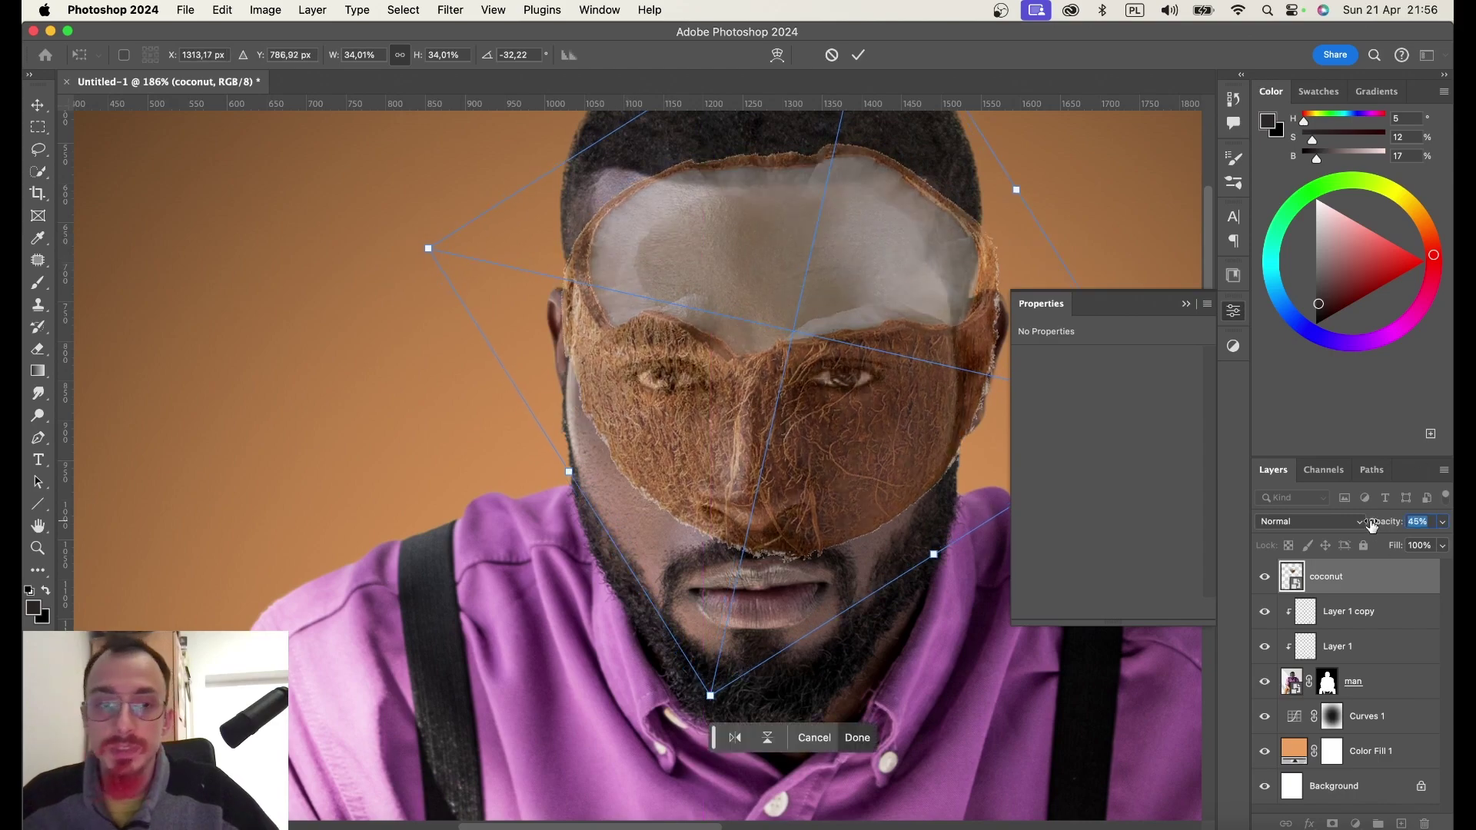
scroll(588, 284, "down", 2)
scroll(588, 284, "up", 5)
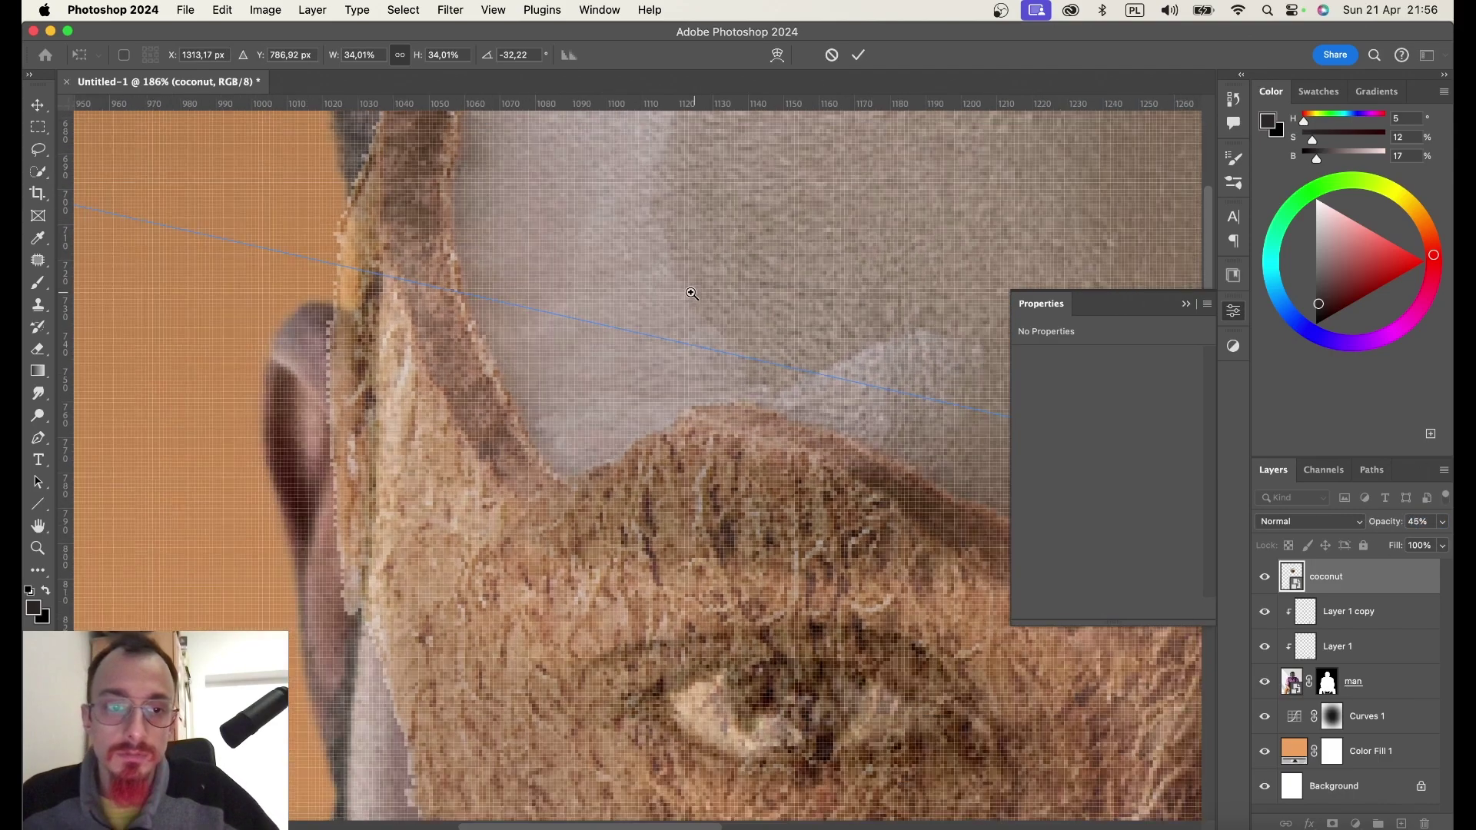
left_click_drag(1396, 523, 1377, 522)
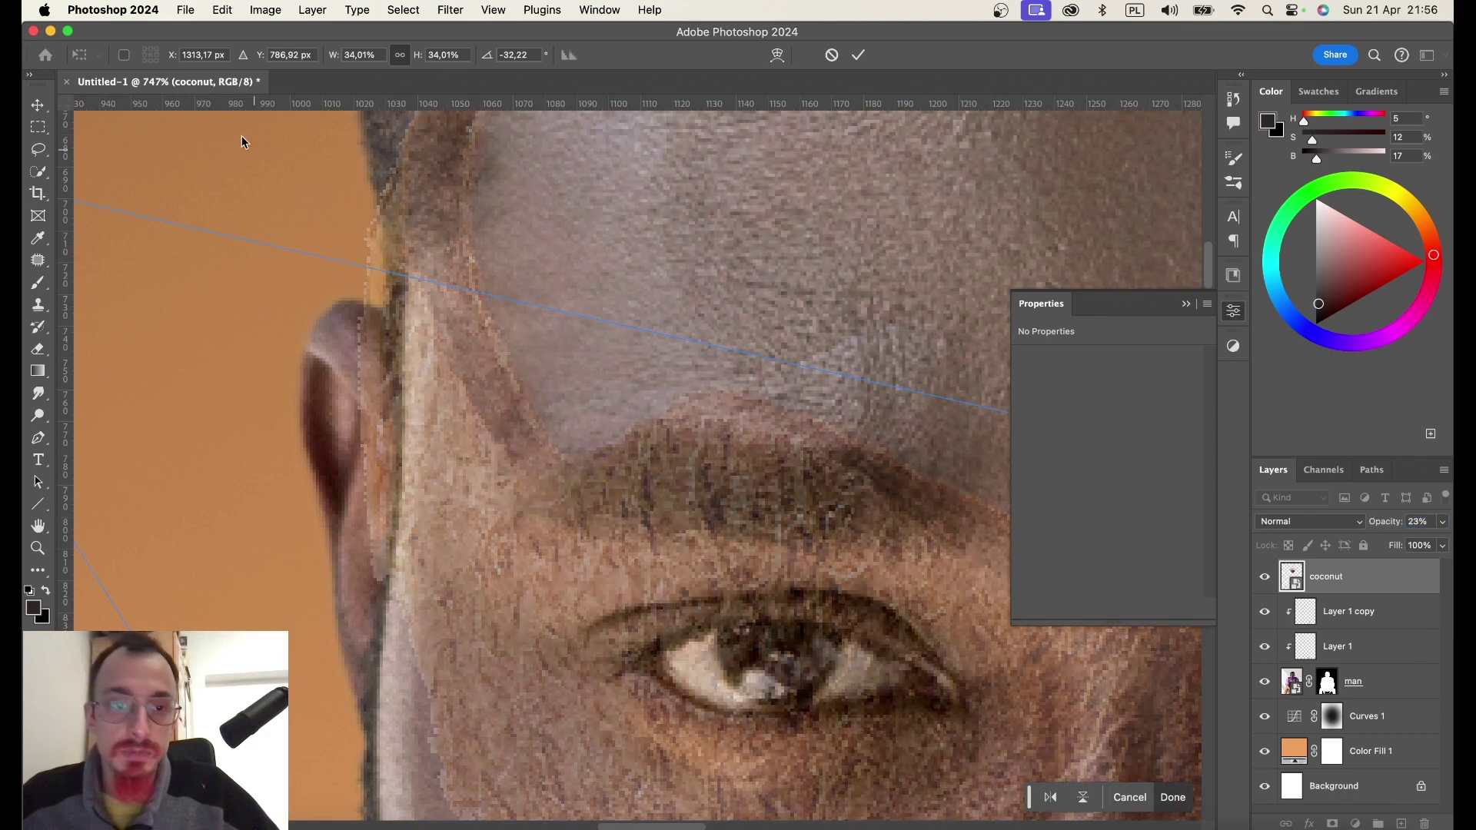
left_click_drag(445, 248, 443, 270)
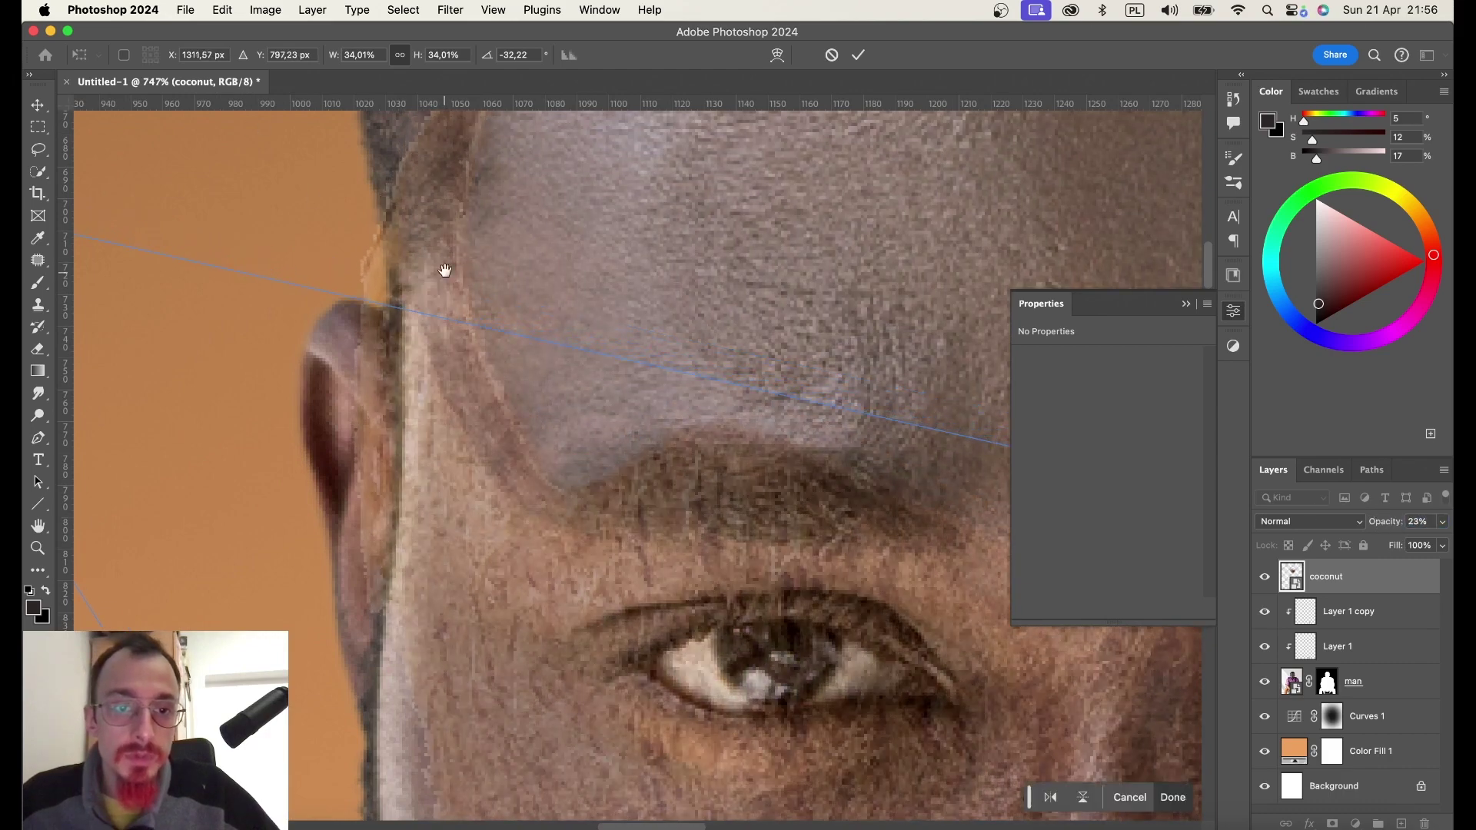
scroll(505, 214, "up", 1)
scroll(505, 214, "down", 3)
scroll(646, 216, "right", 5)
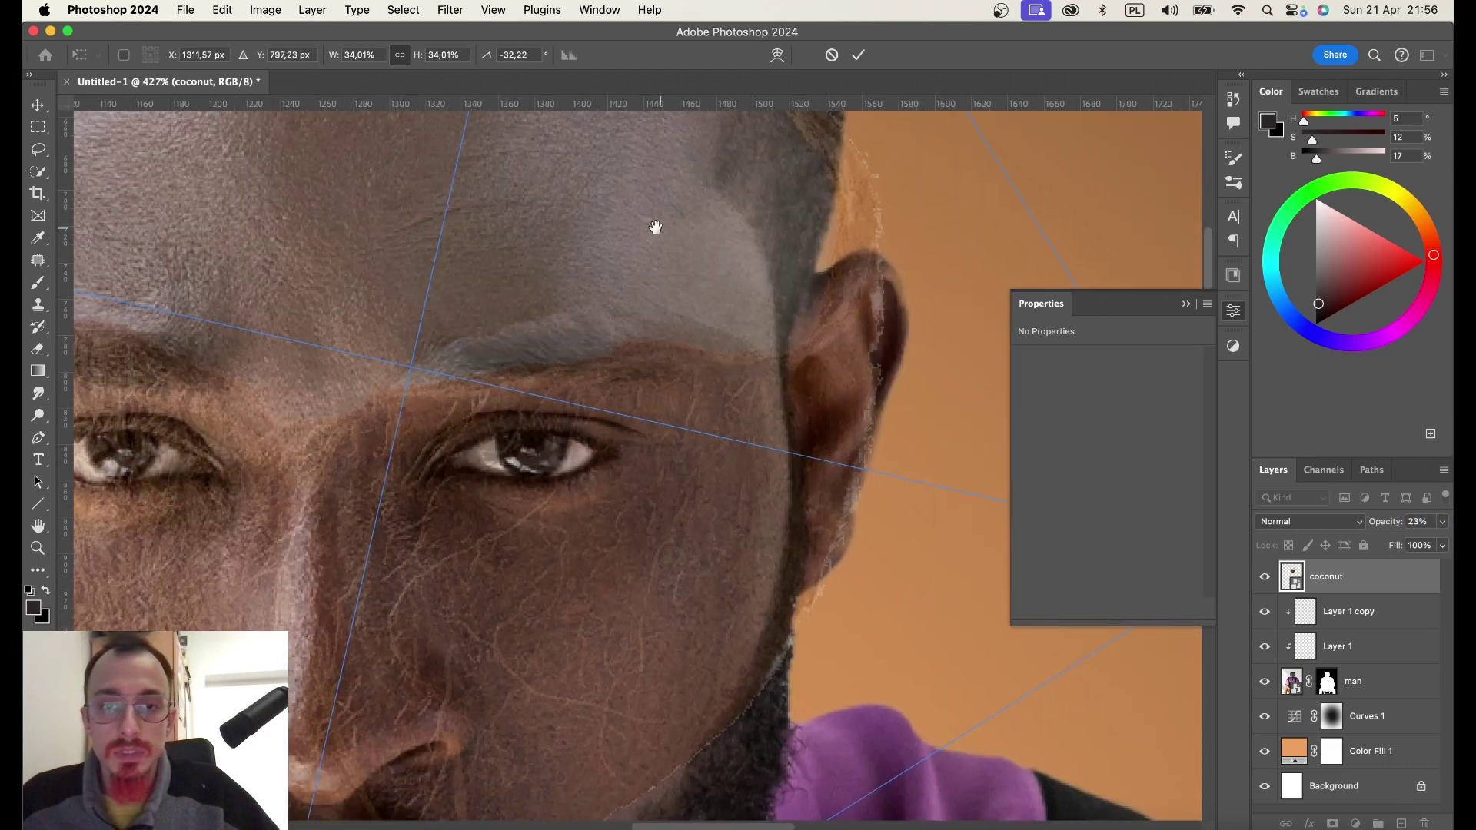
scroll(1013, 241, "down", 3)
scroll(969, 262, "down", 2)
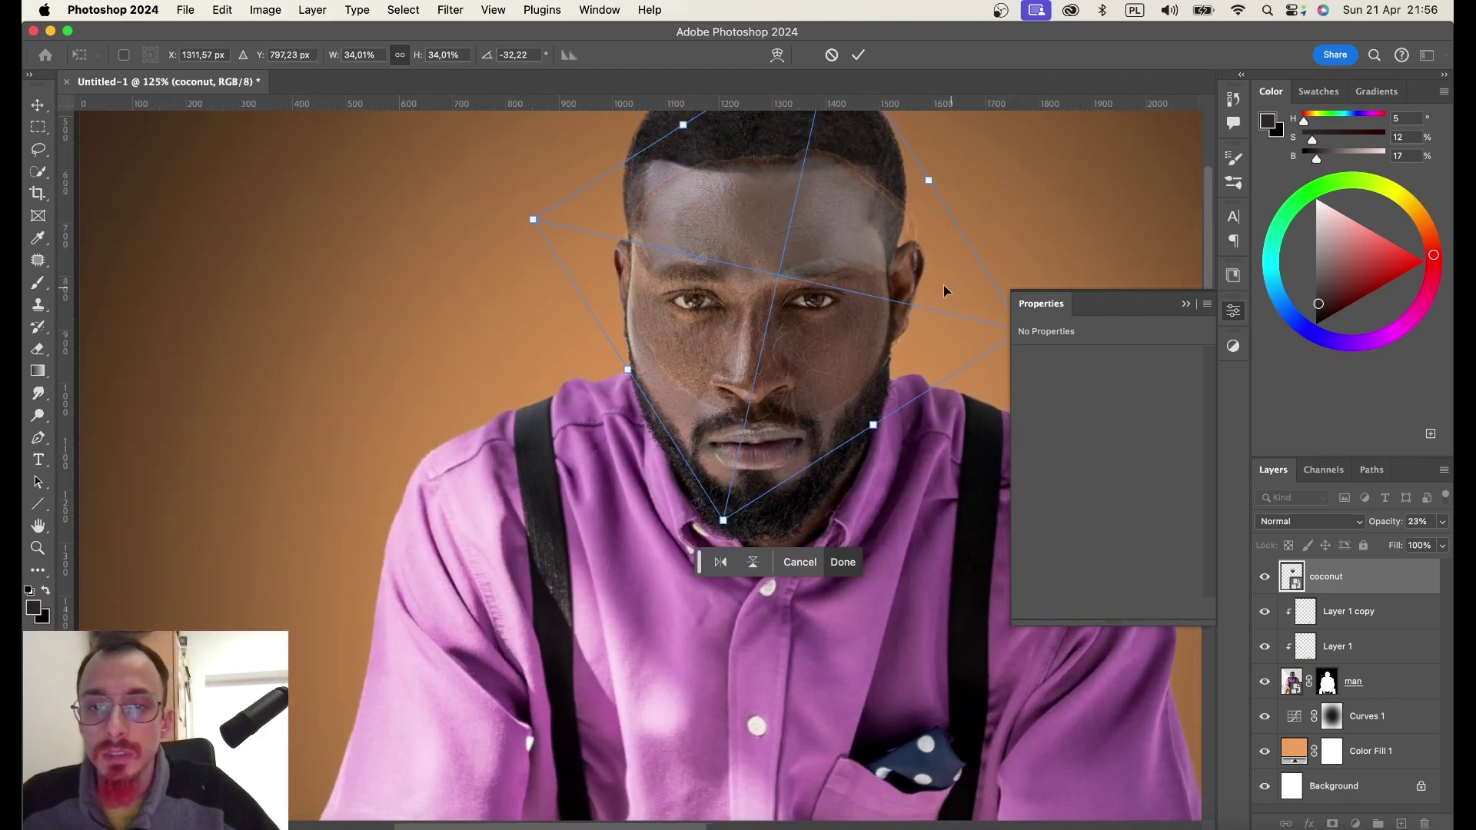
scroll(944, 285, "right", 3)
Scale the coconut to about 31%, fine-tune its position, restore 100% opacity and commit.
left_click_drag(937, 321, 915, 317)
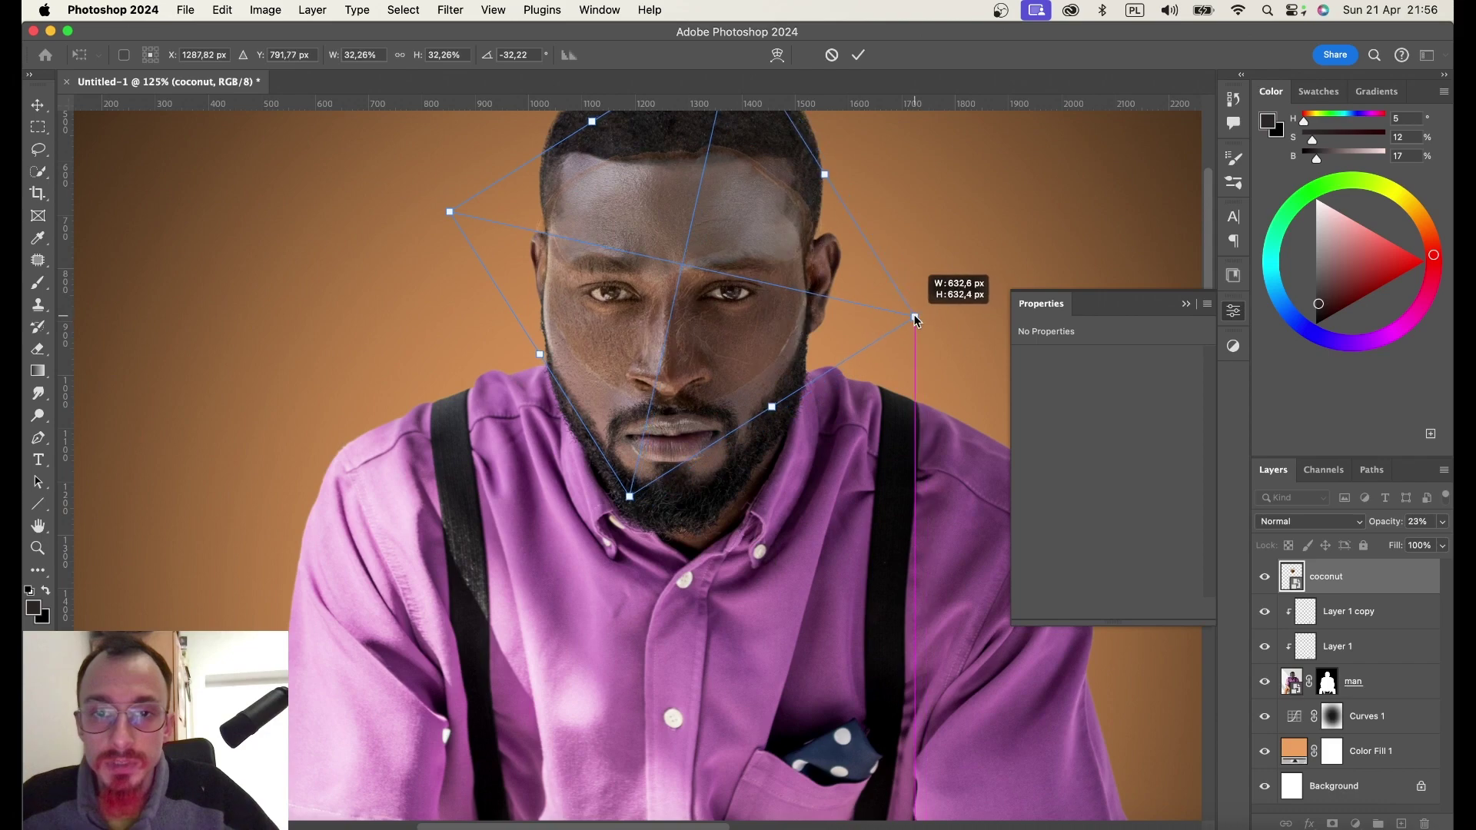
left_click_drag(915, 317, 903, 314)
left_click_drag(725, 237, 737, 237)
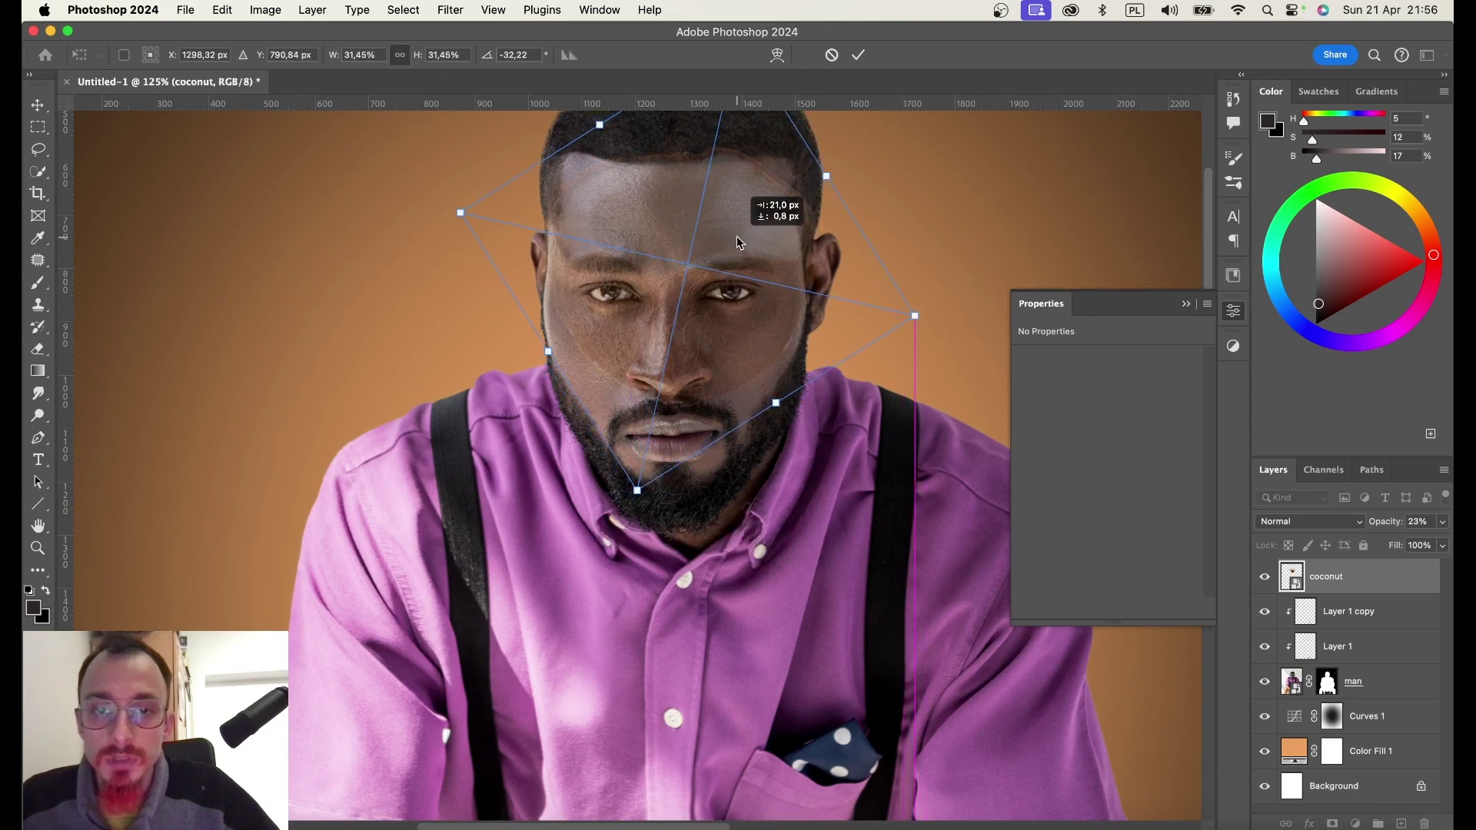
scroll(521, 175, "up", 5)
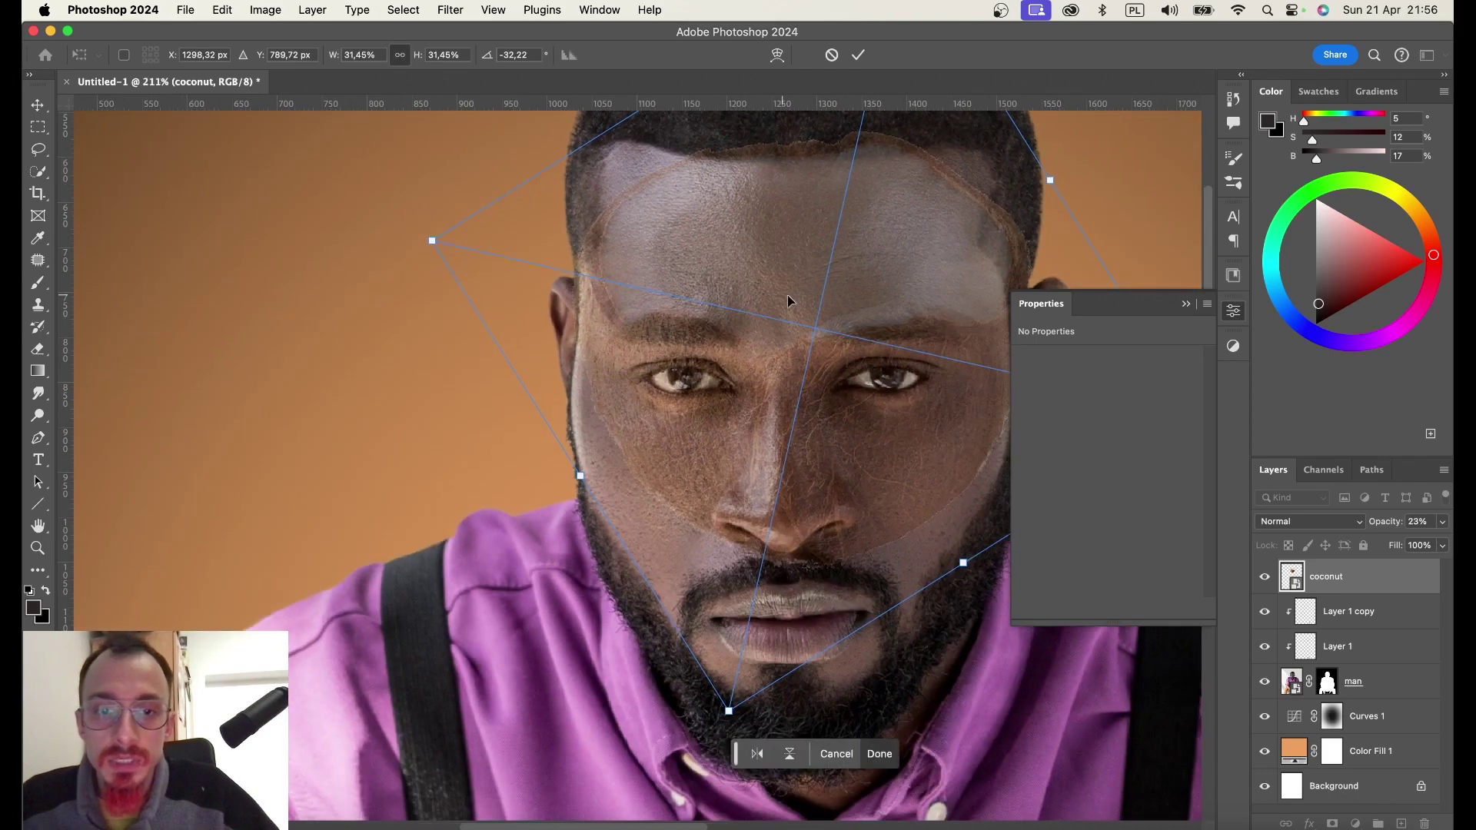
left_click_drag(792, 301, 784, 269)
scroll(691, 228, "up", 1)
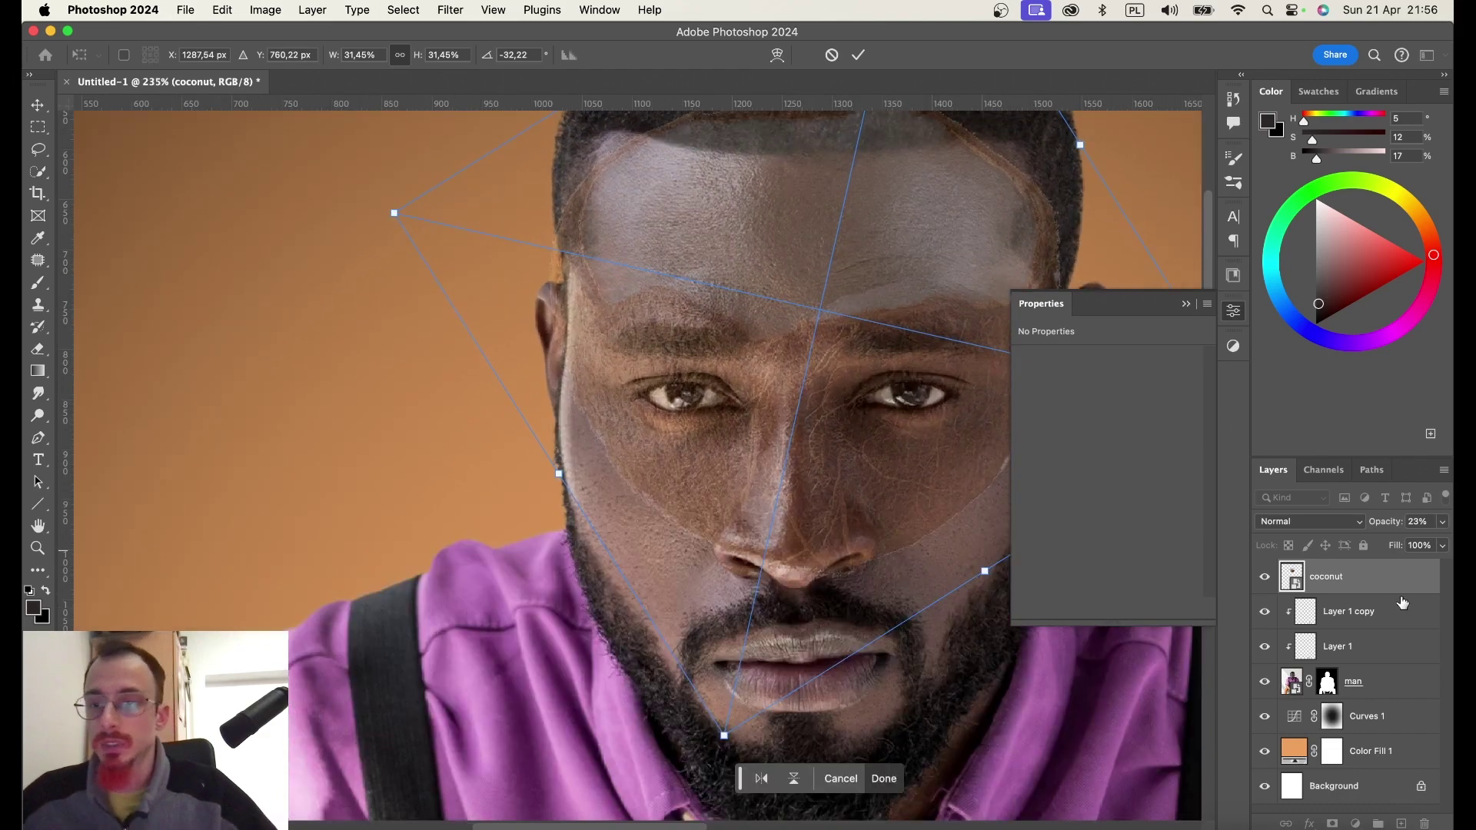
left_click_drag(1377, 526, 1449, 522)
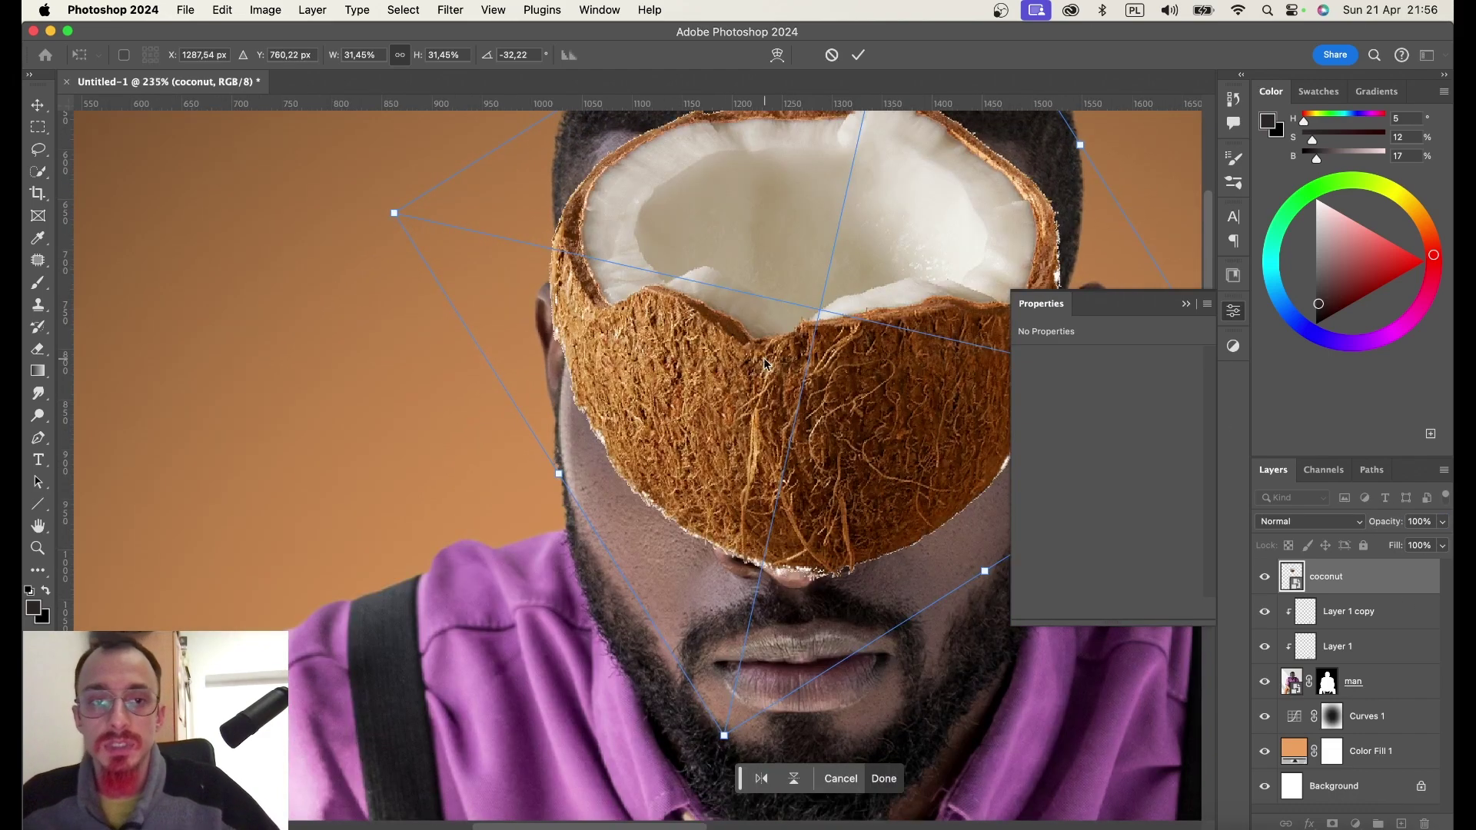
scroll(765, 363, "down", 2)
key("Return")
Warp the coconut's right and upper-left edges outward to fit the head, and commit the warp.
key("b")
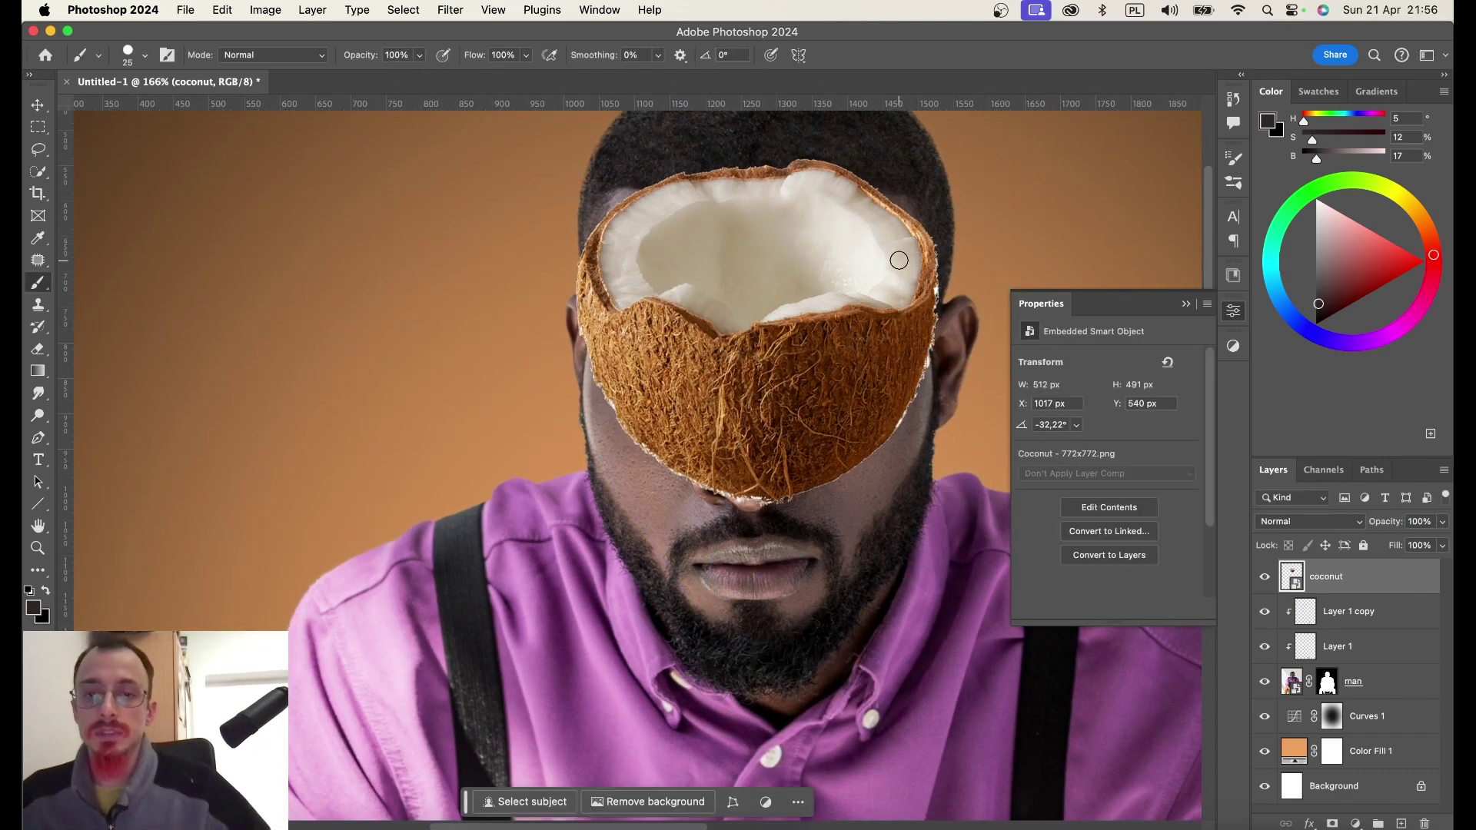
key("ctrl+t")
right_click(900, 265)
left_click(940, 391)
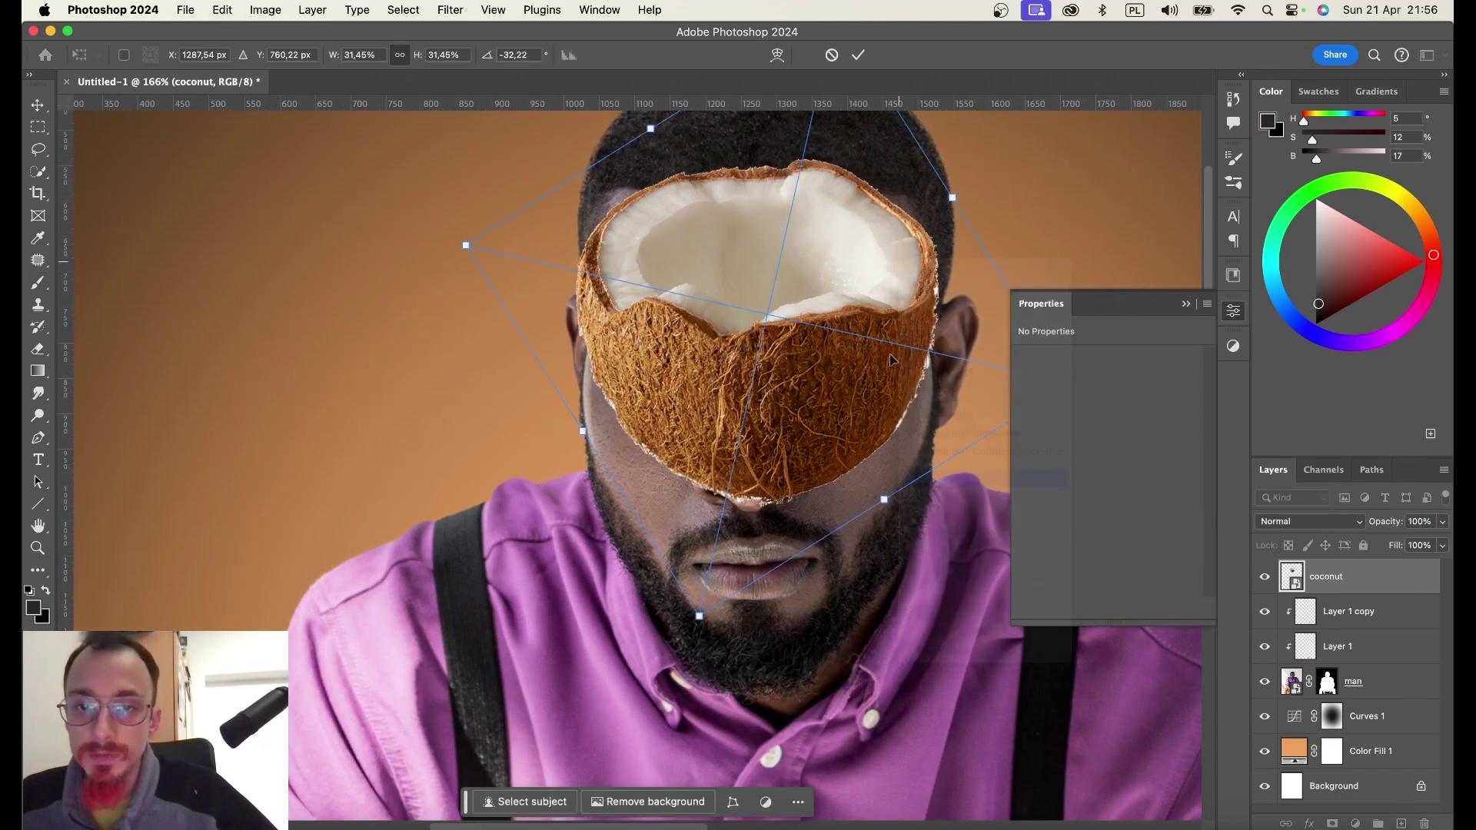
left_click_drag(827, 228, 797, 228)
left_click_drag(884, 270, 912, 281)
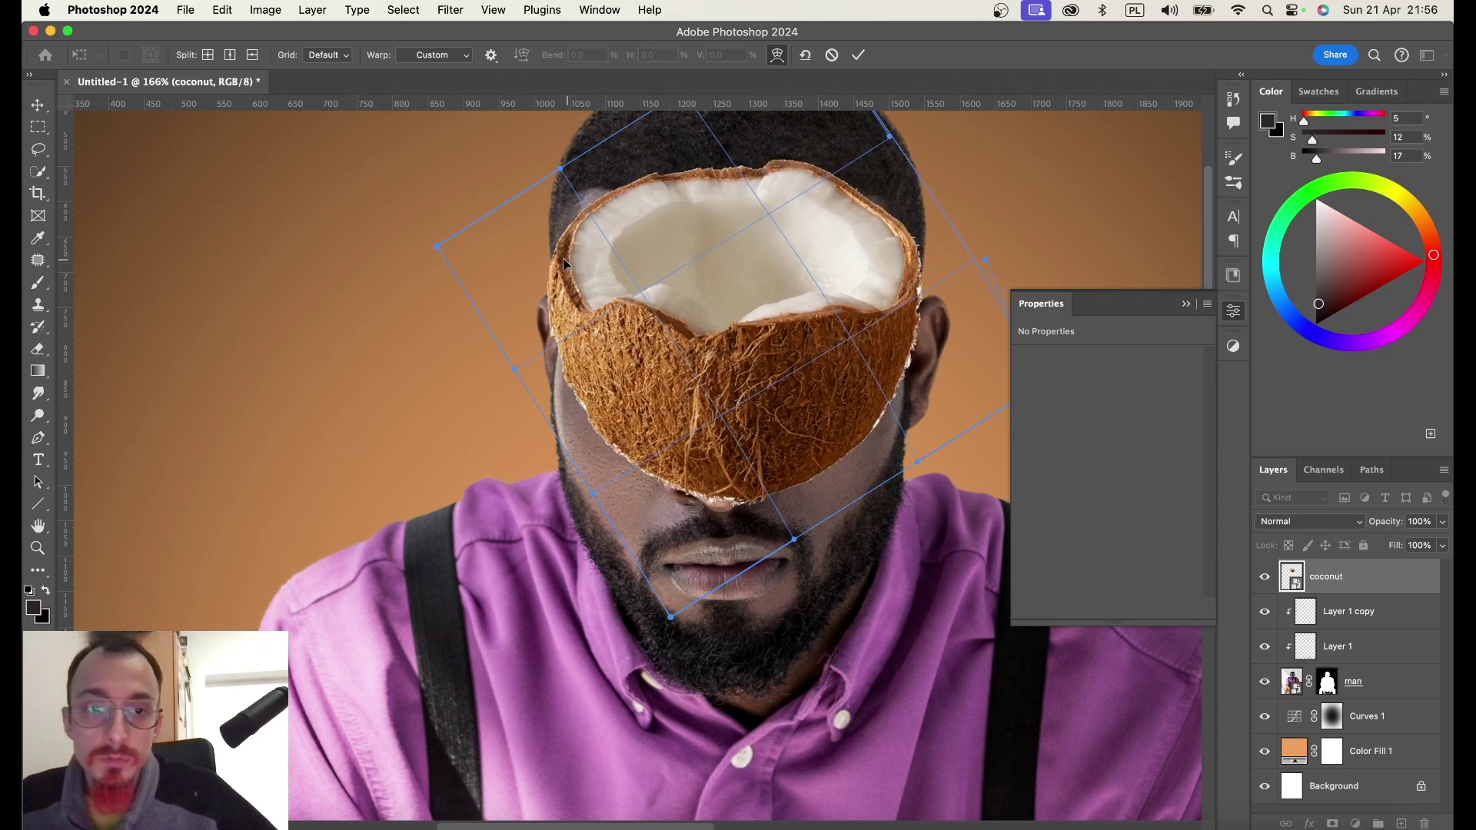
left_click_drag(570, 261, 561, 257)
key("Return")
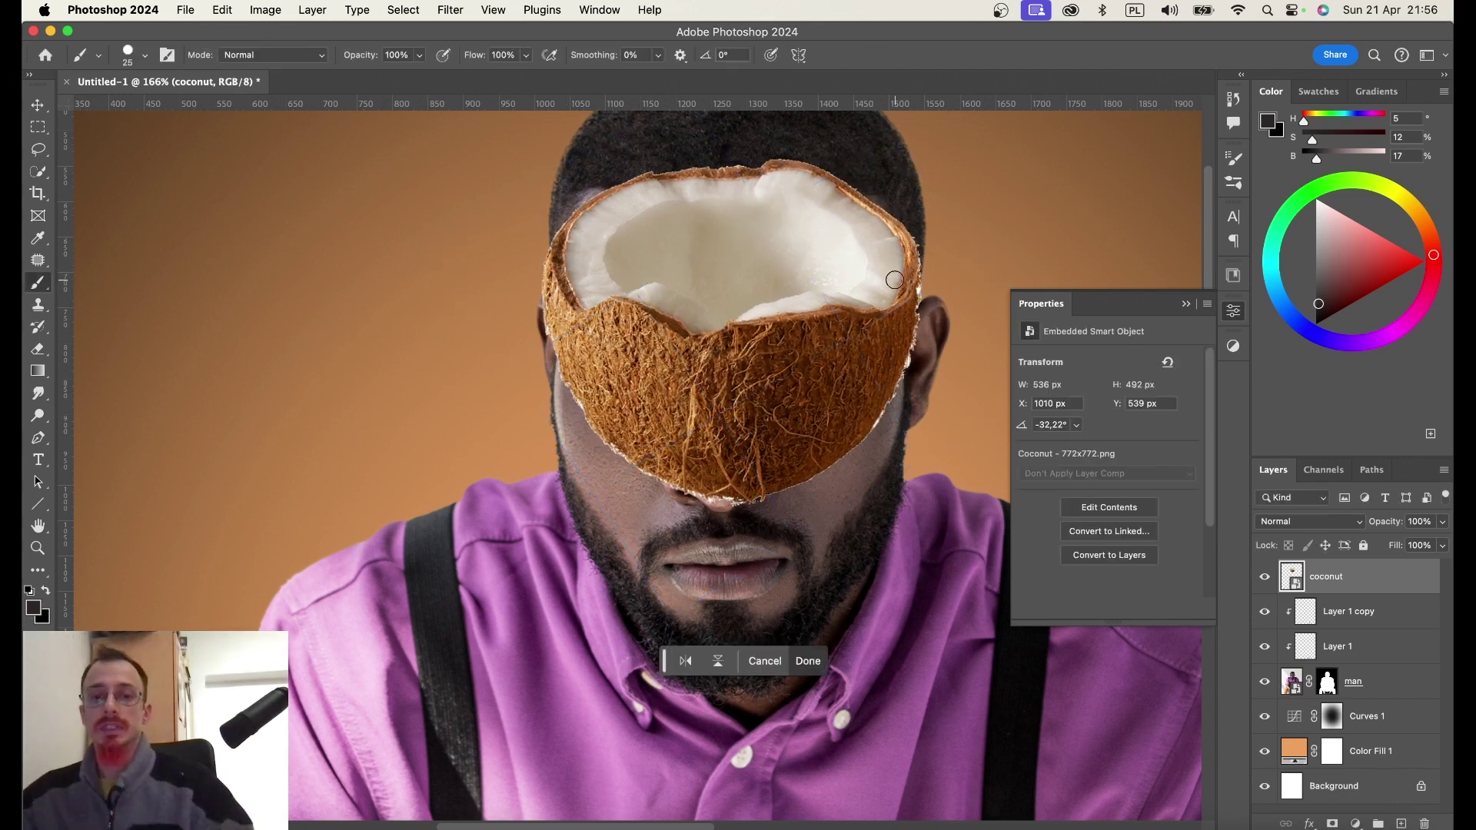
key("p")
left_click_drag(553, 285, 627, 279)
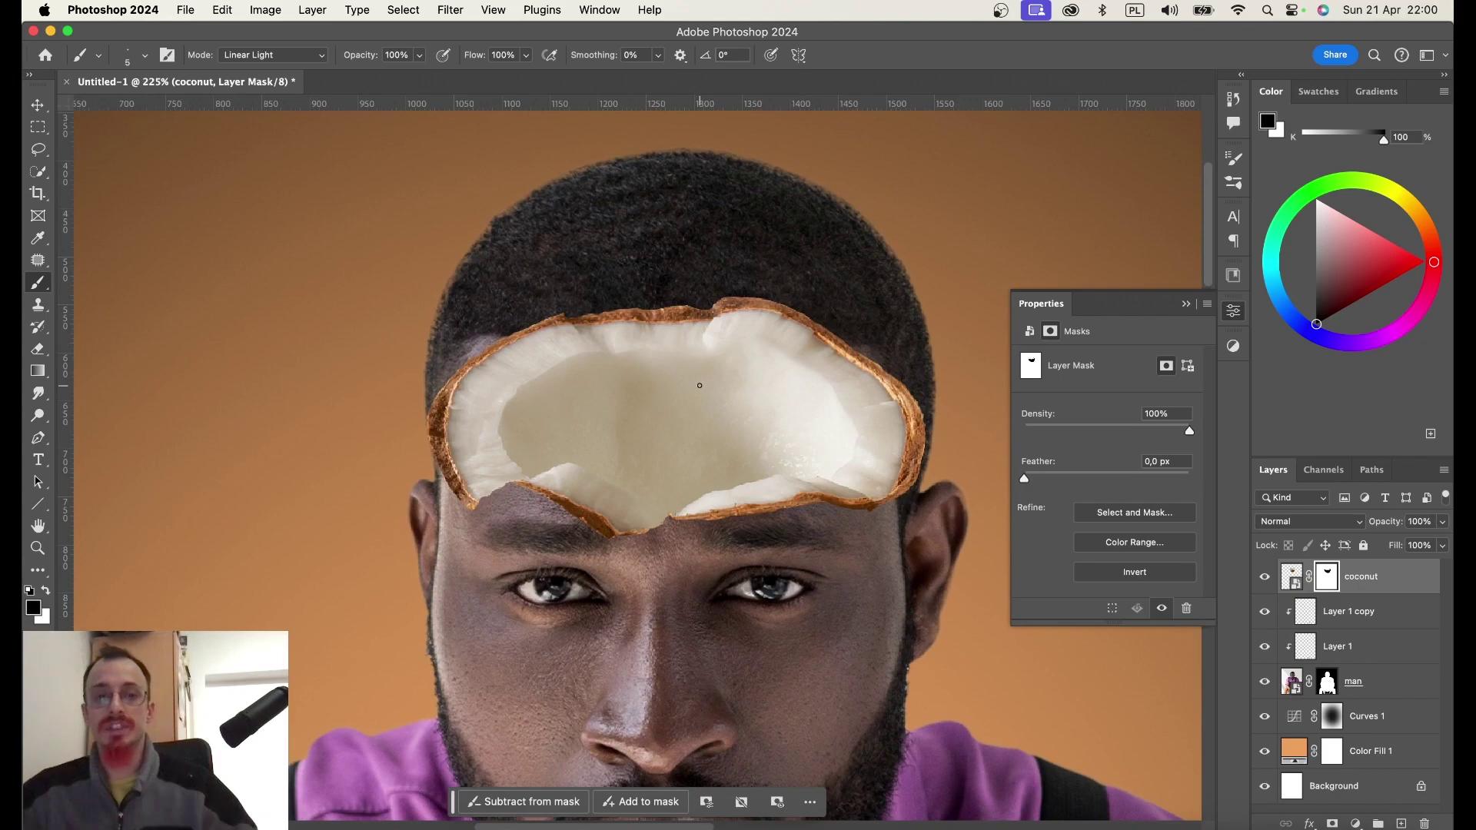
Group the man with his clipped layers into Group 1 and give the group a layer mask.
left_click(1329, 687)
scroll(749, 439, "down", 5)
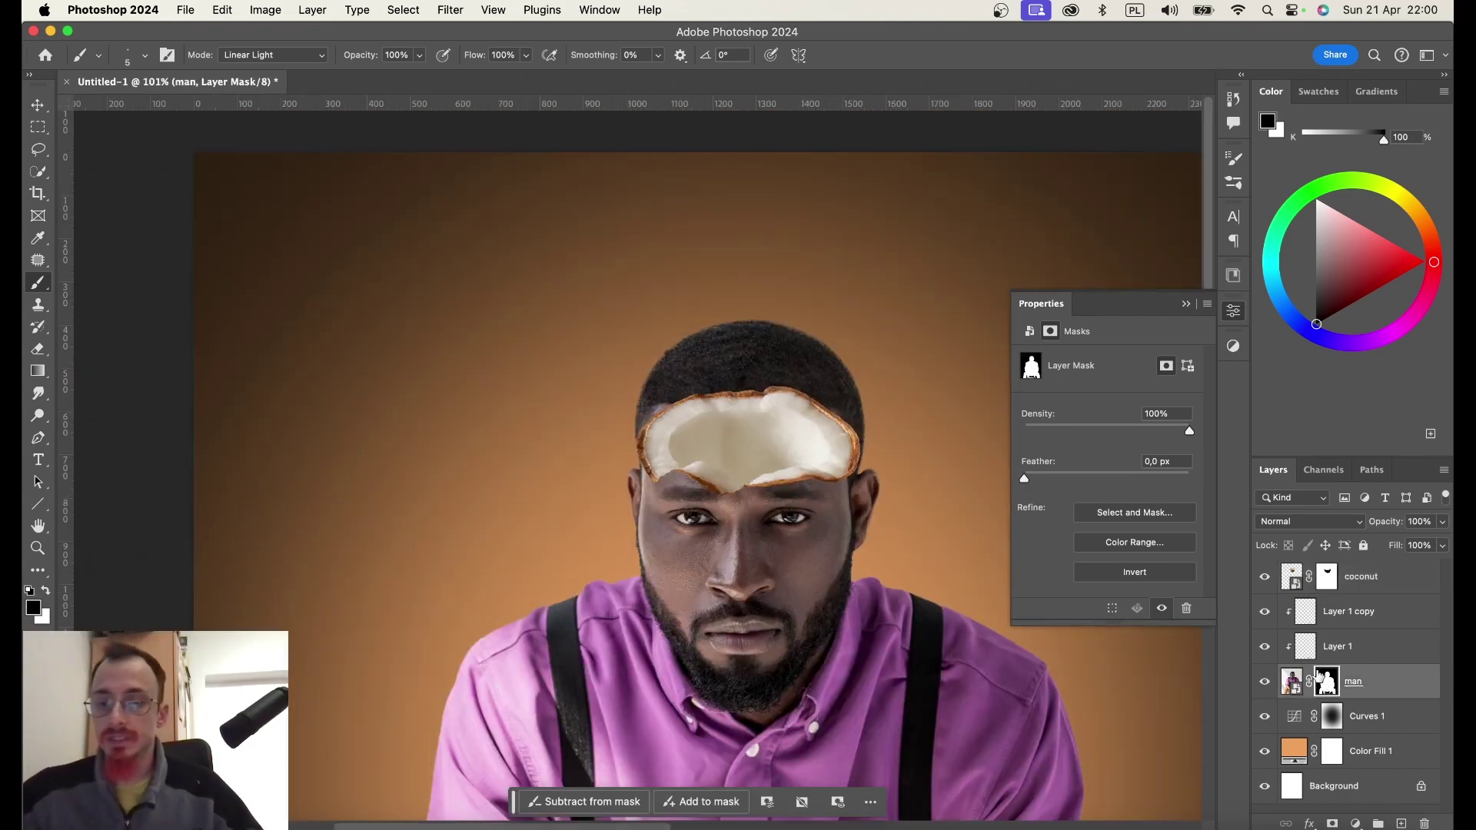
left_click(1373, 615, "shift")
key("ctrl+g")
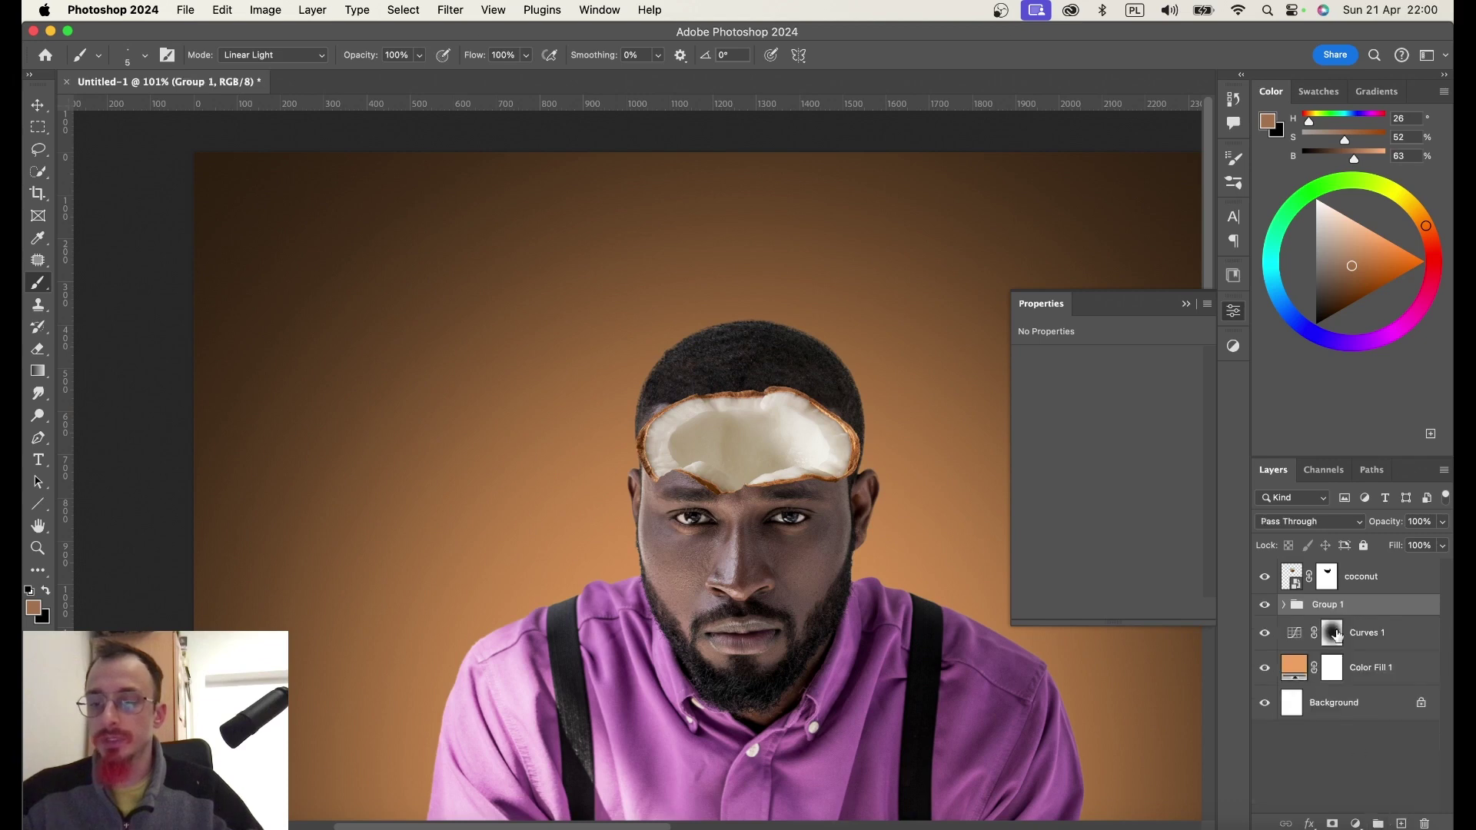
left_click(1332, 824)
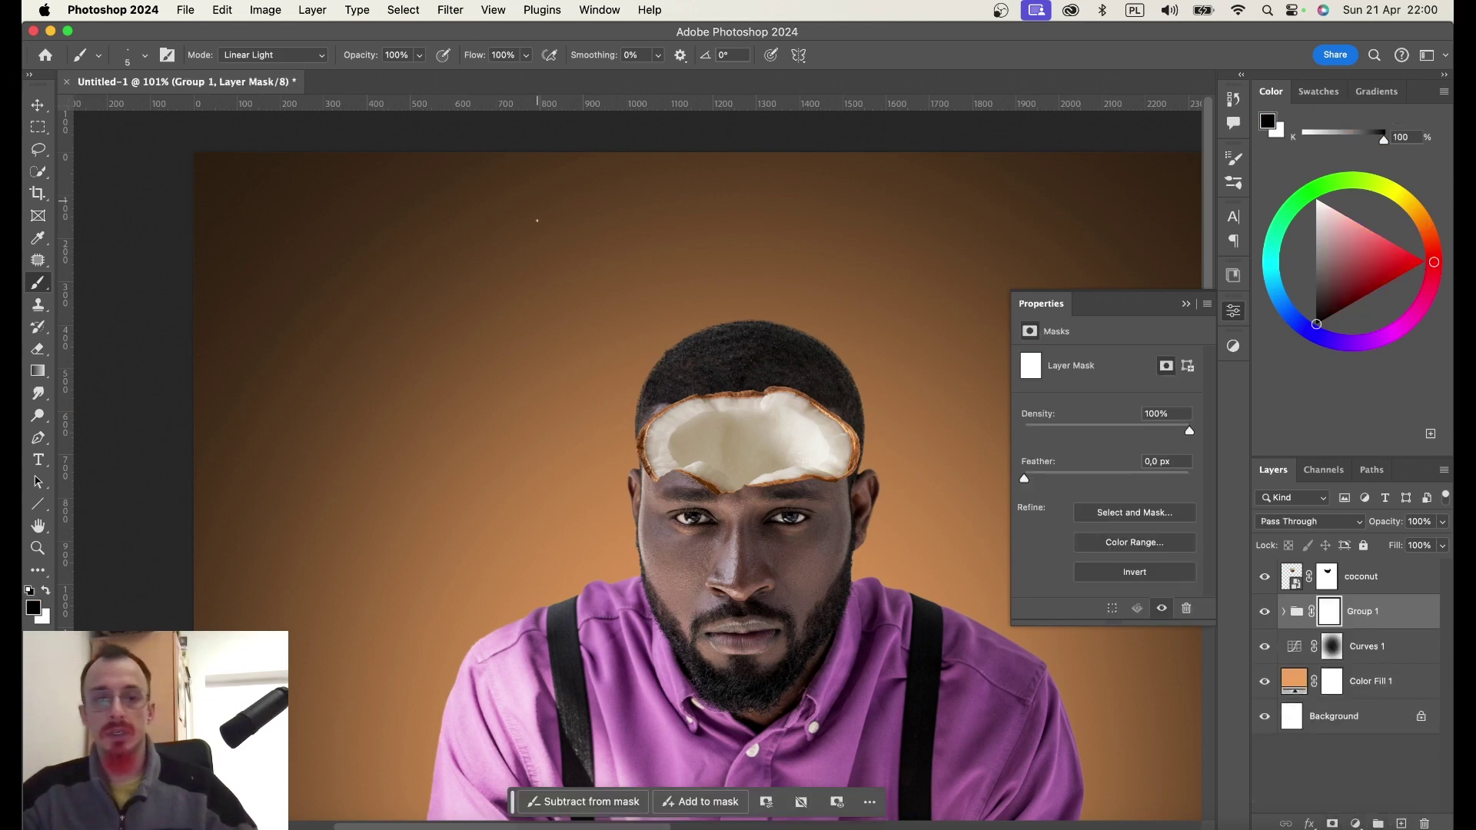
Set the brush to Normal and paint black on Group 1's mask over hair above the rim.
left_click(271, 55)
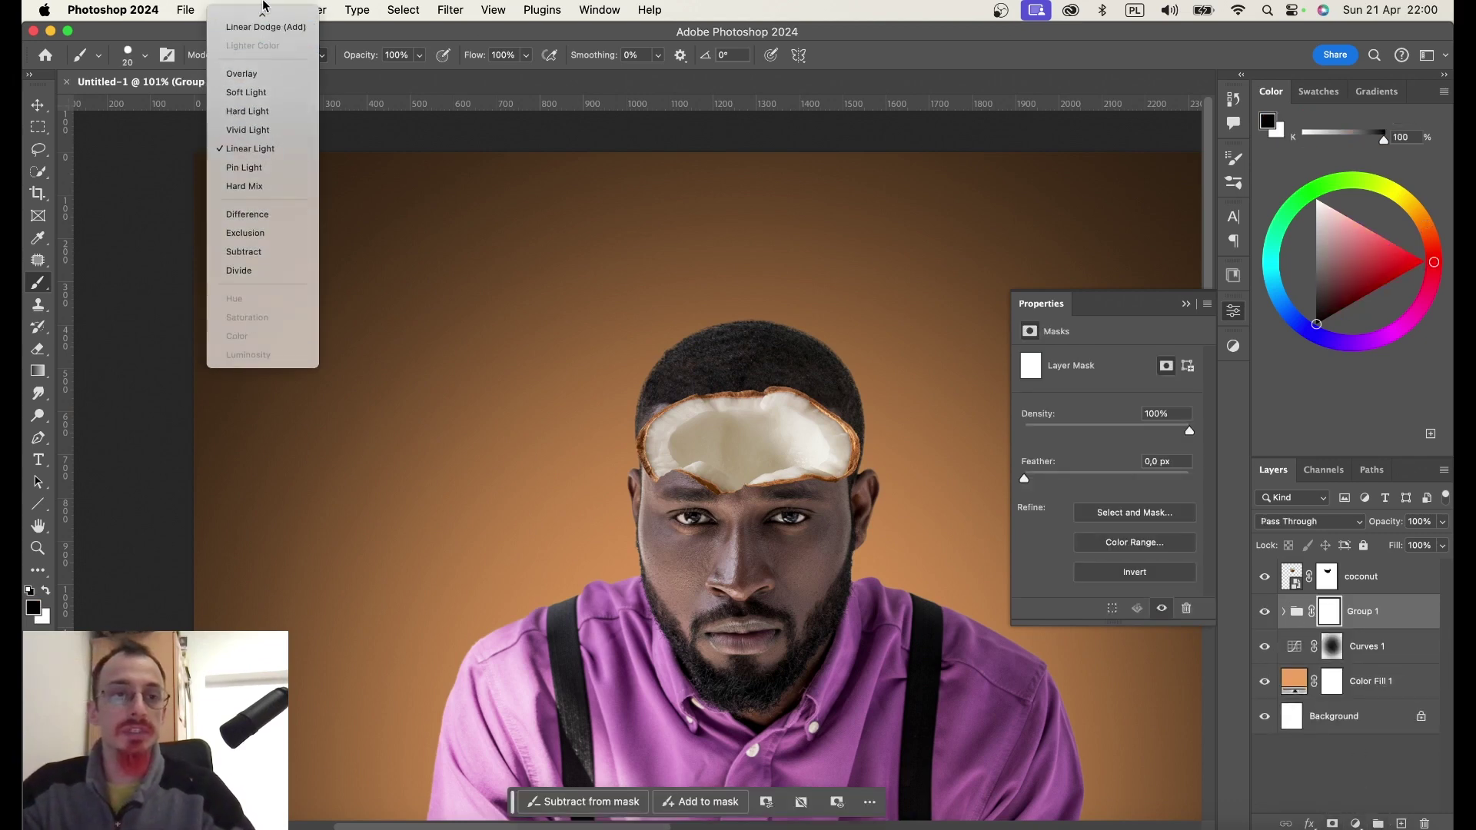
left_click(254, 27)
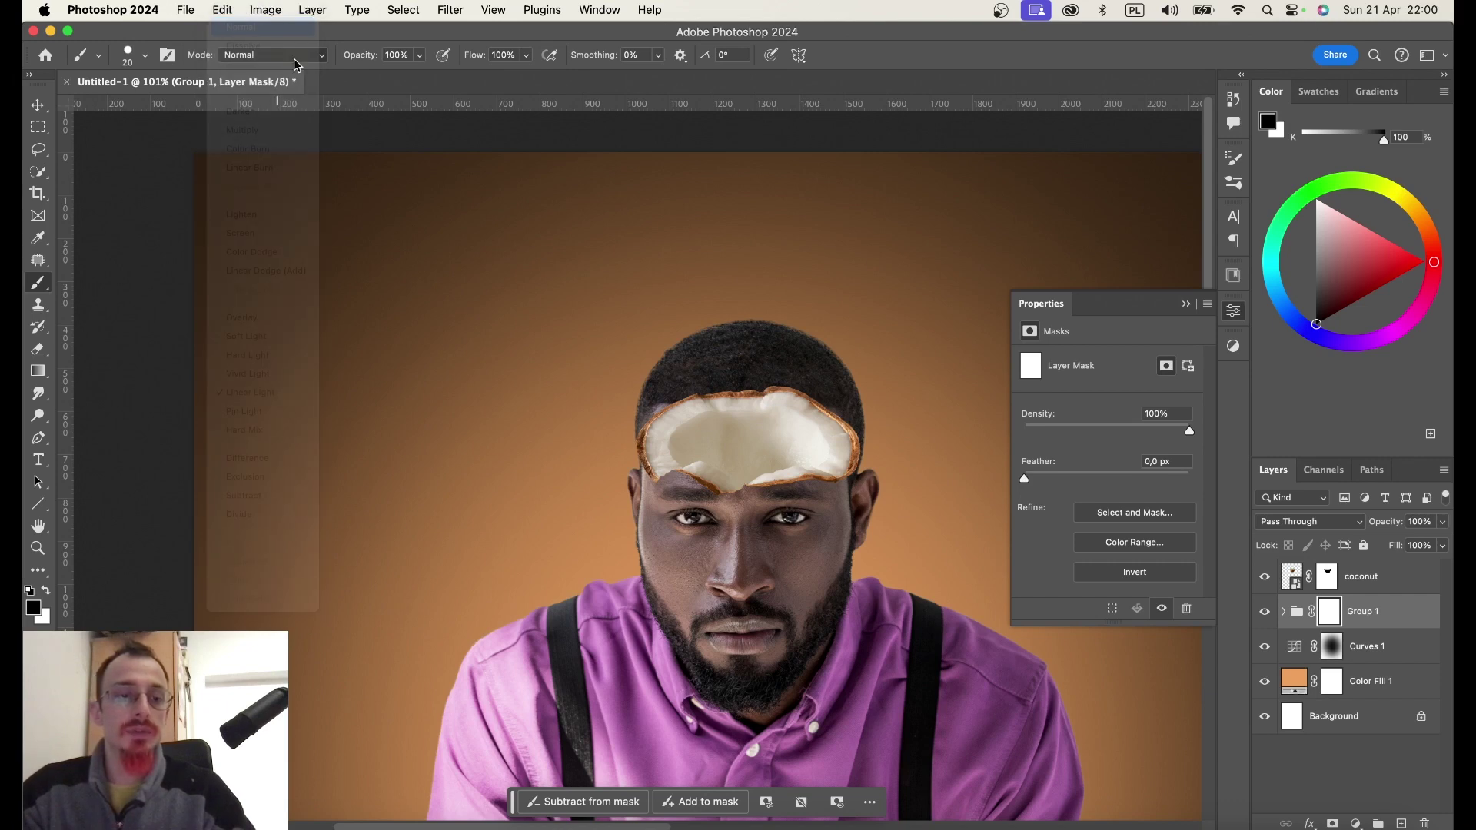
mouse_move(681, 405)
left_mouse_down()
mouse_move(759, 296)
mouse_move(823, 356)
mouse_move(846, 442)
left_mouse_up()
left_click(859, 442)
key("x")
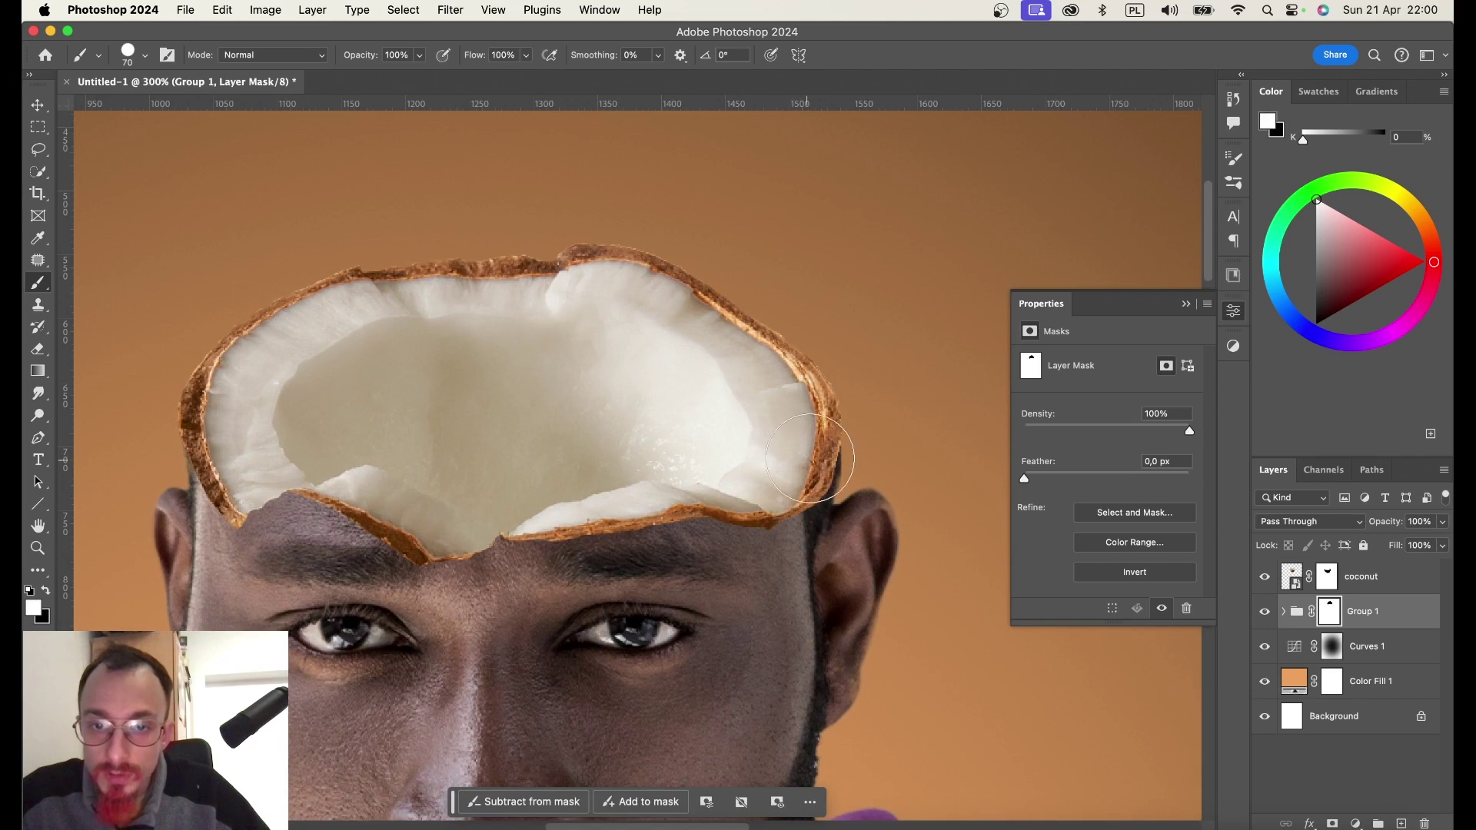
key("x")
key("bracketleft")
key("bracketleft")
key("bracketleft")
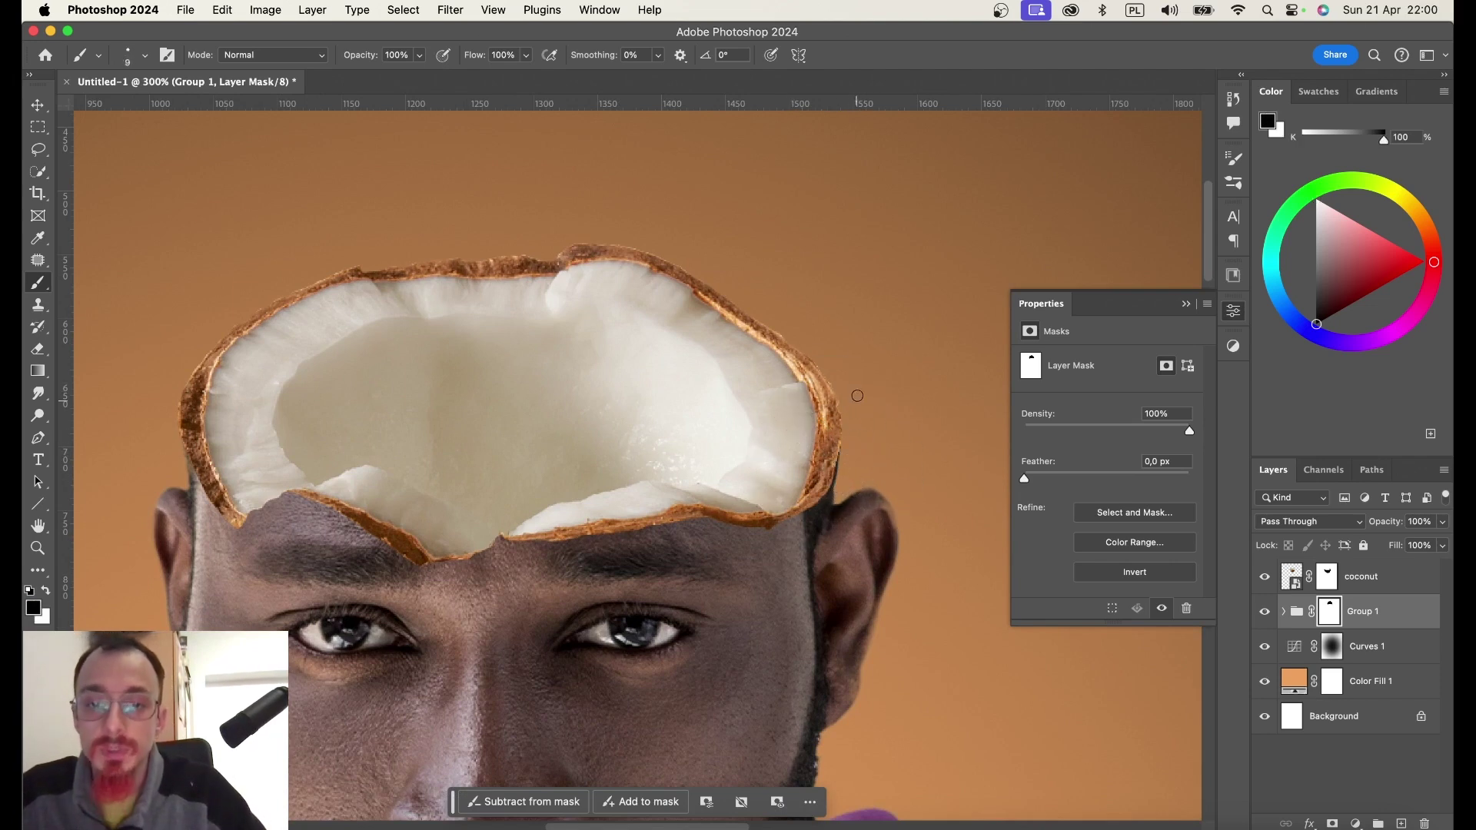
key("x")
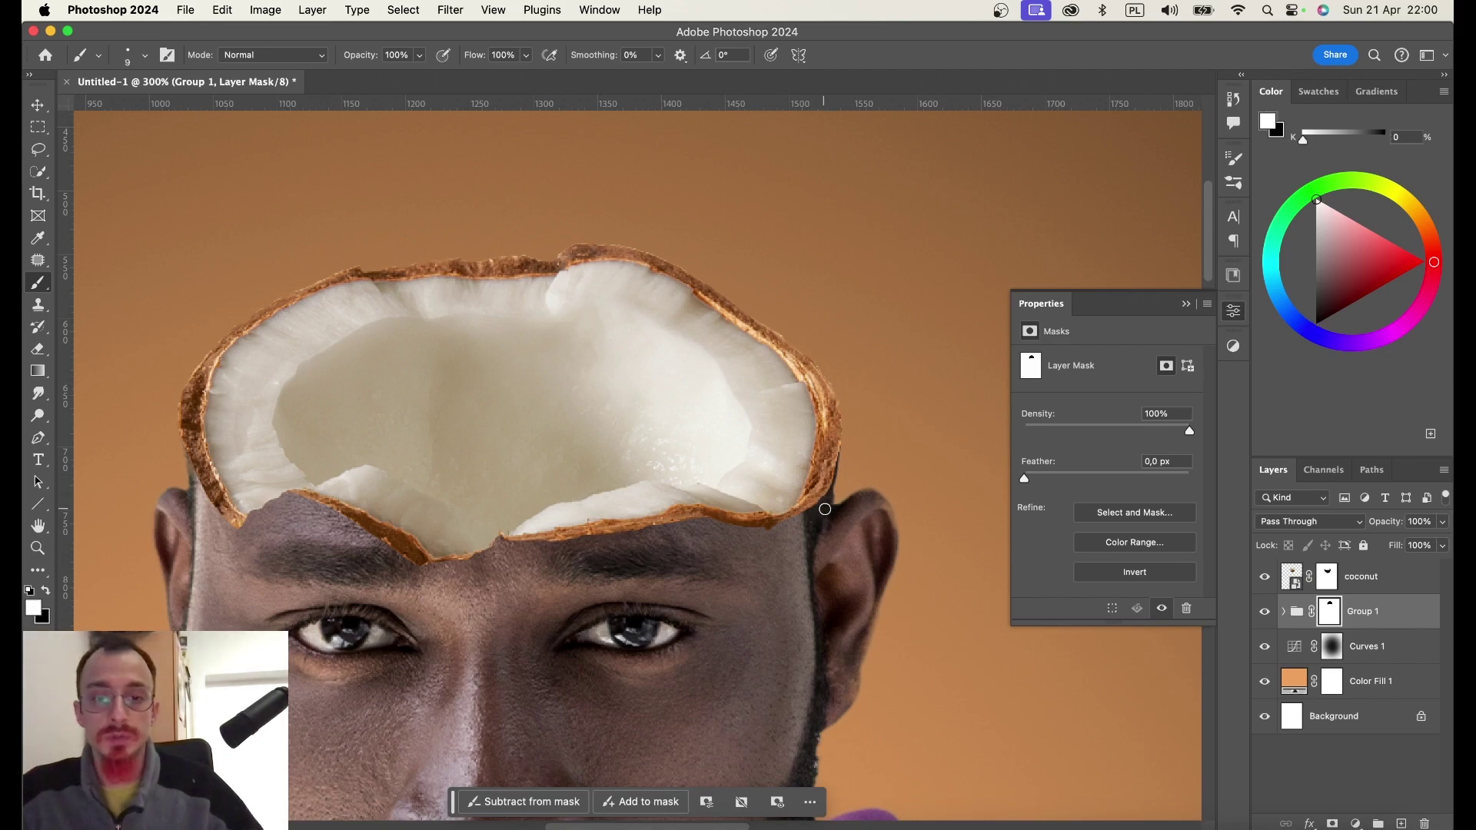
scroll(827, 459, "down", 3)
scroll(827, 459, "down", 2)
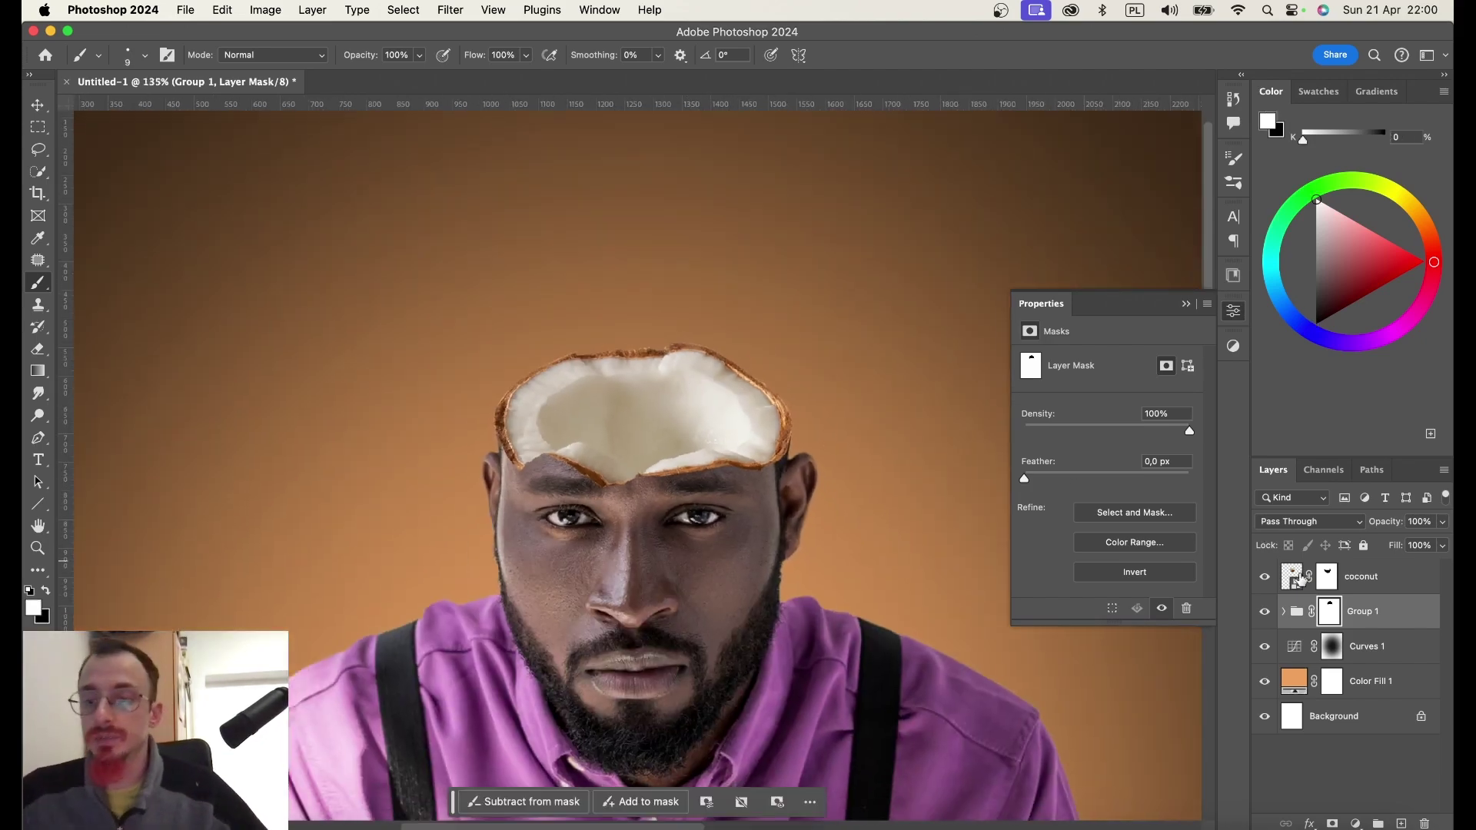
left_click(1290, 583)
left_click(410, 8)
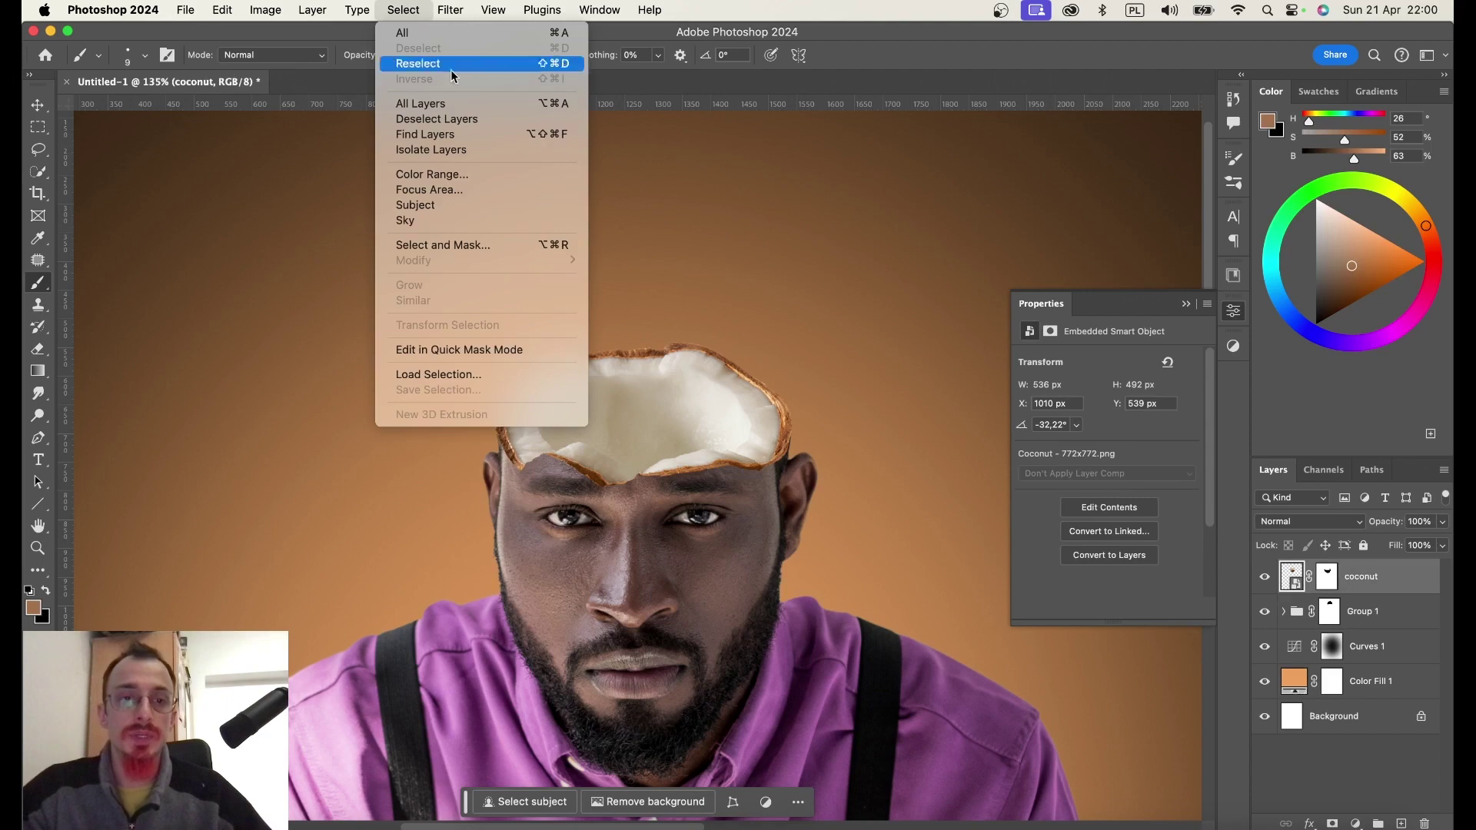
Select the coconut's highlights with Color Range and add a clipped Selective Color layer.
left_click(454, 176)
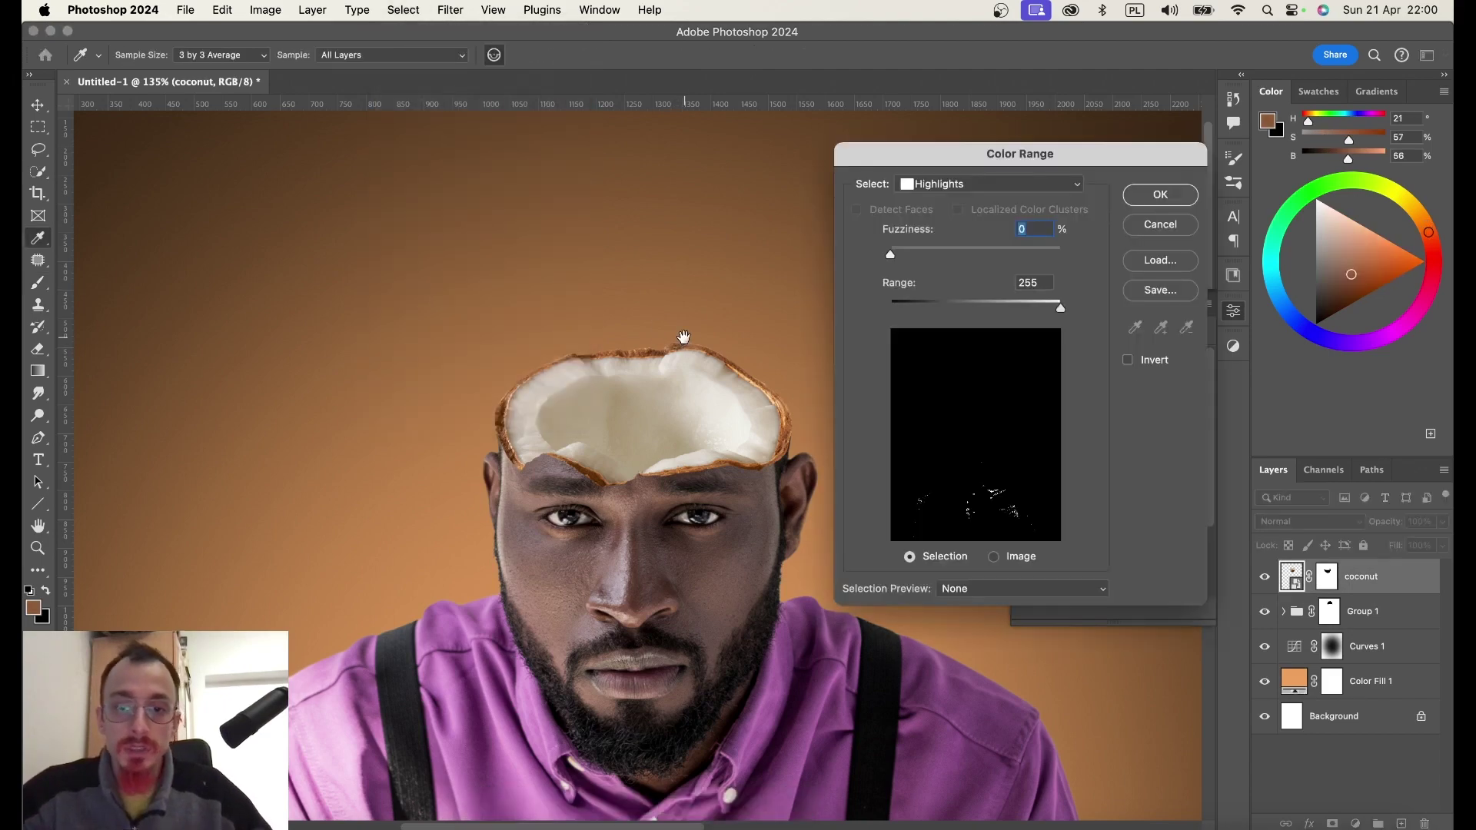
scroll(684, 335, "up", 5)
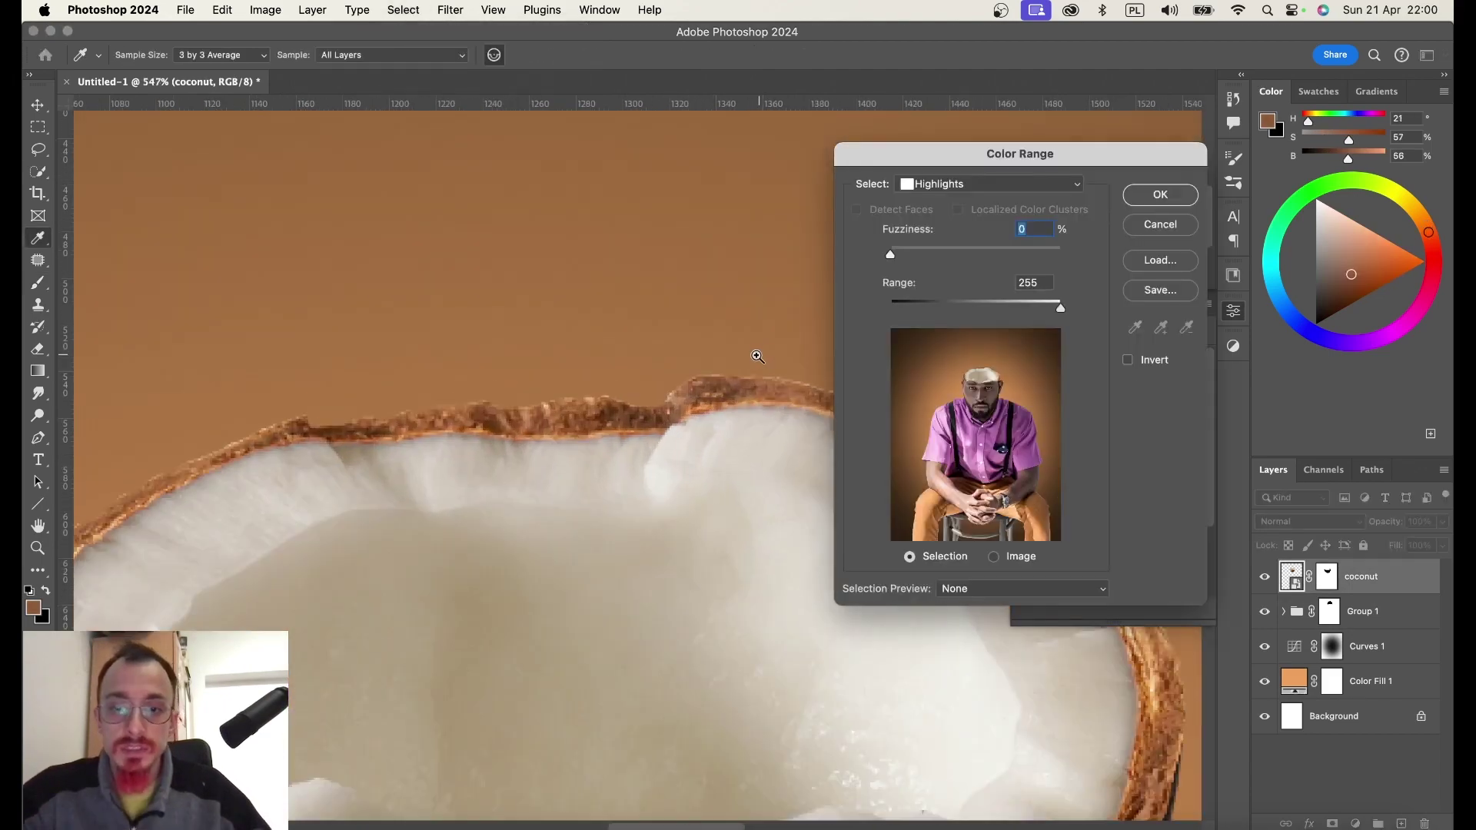
left_click(965, 184)
key("Escape")
left_click(751, 508)
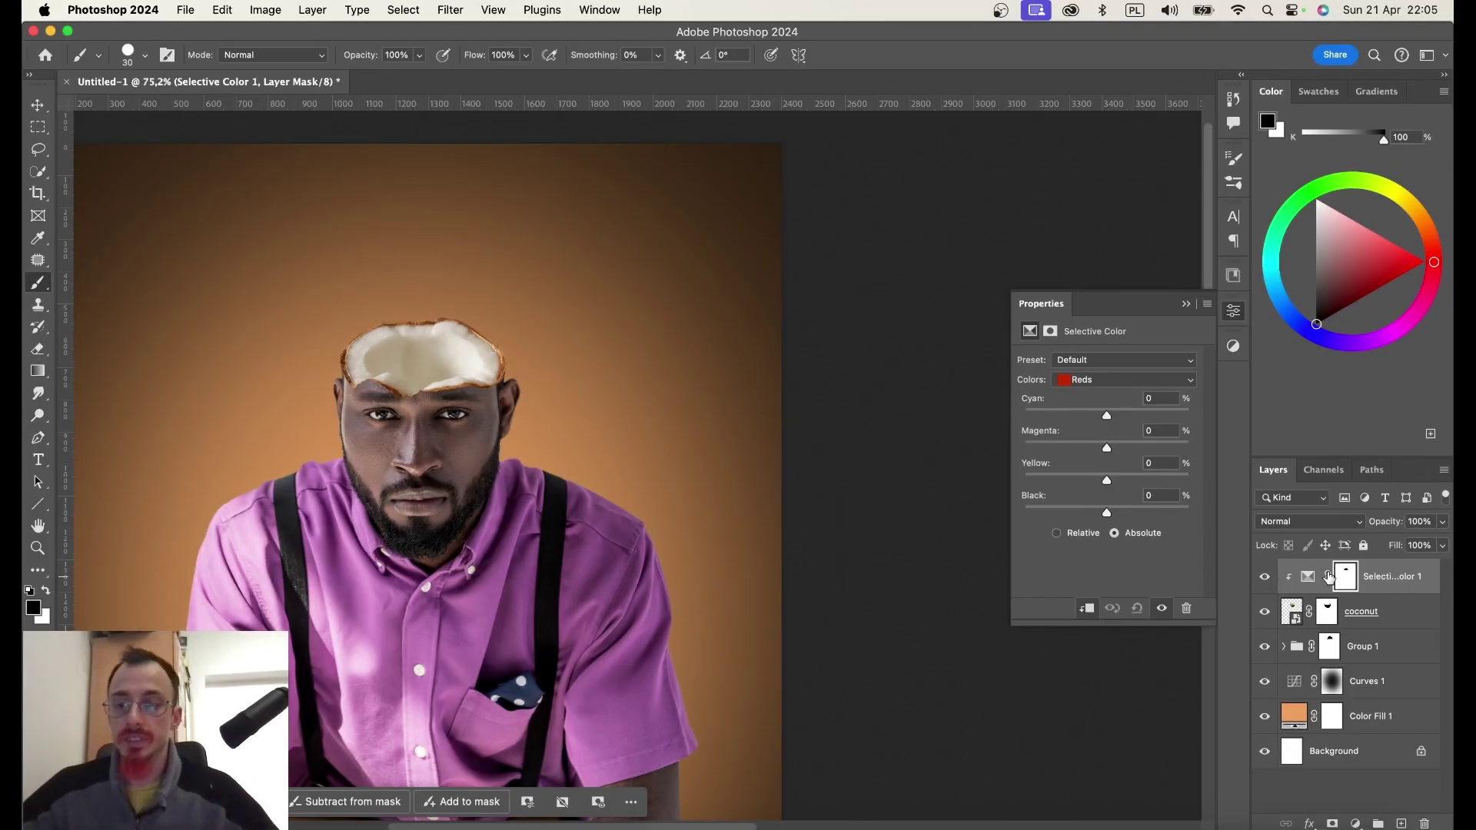
In Selective Color 1's Reds, set Cyan +29, Yellow -30 and Black +31.
left_click(1341, 578, "alt")
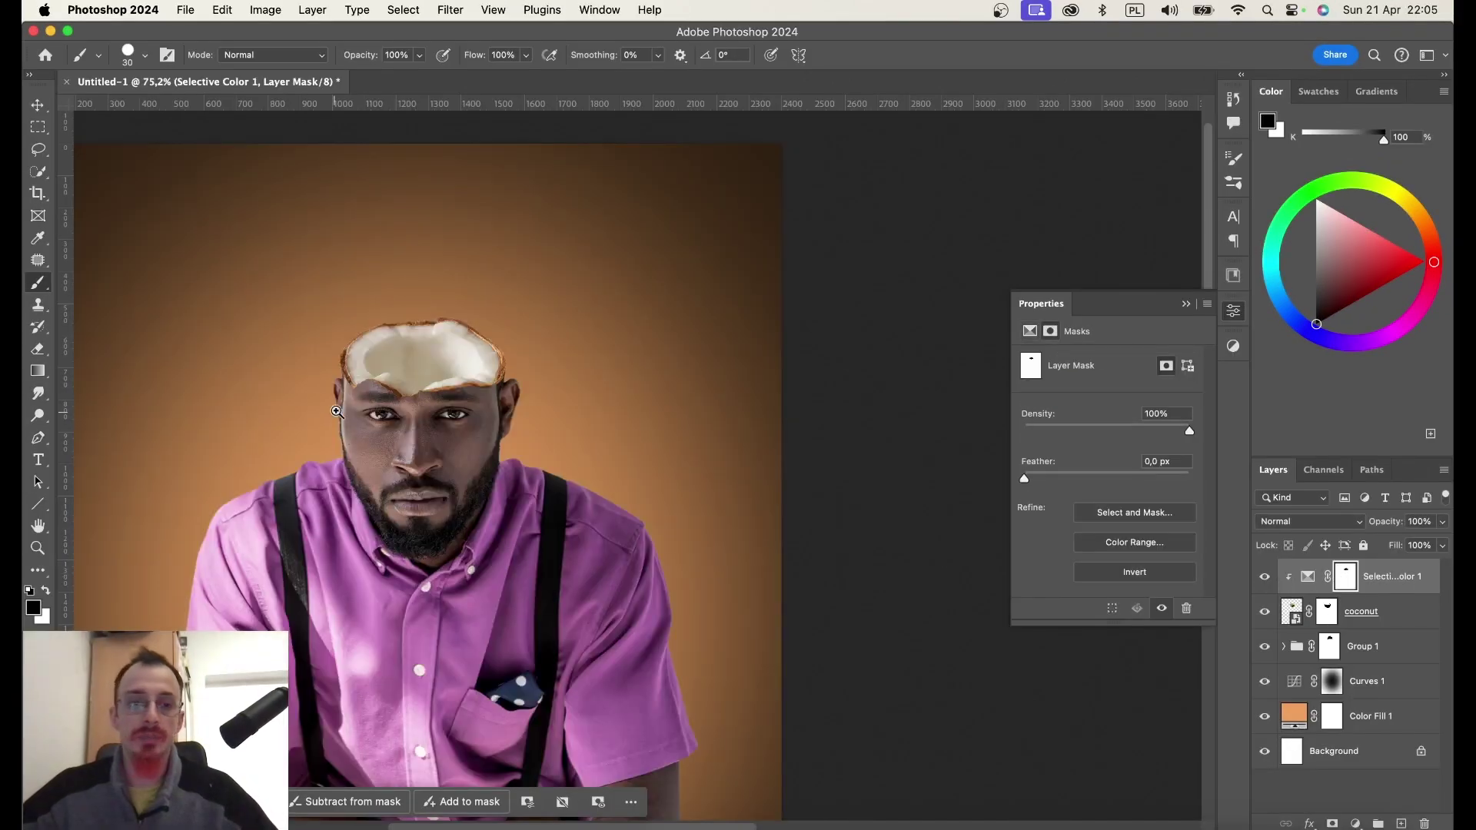
scroll(409, 405, "up", 2)
scroll(387, 365, "up", 2)
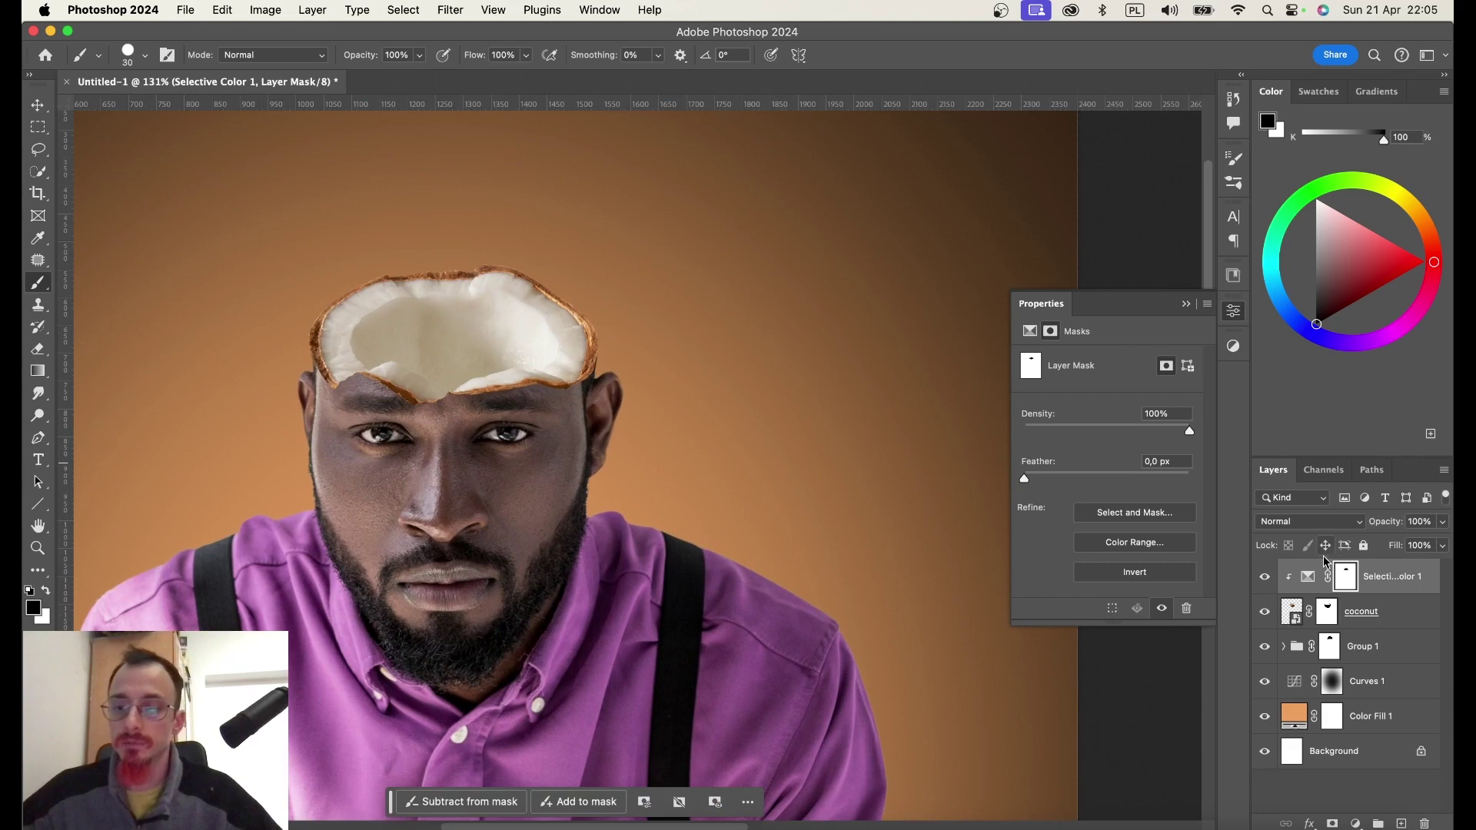
left_click(1309, 576)
scroll(604, 334, "up", 1)
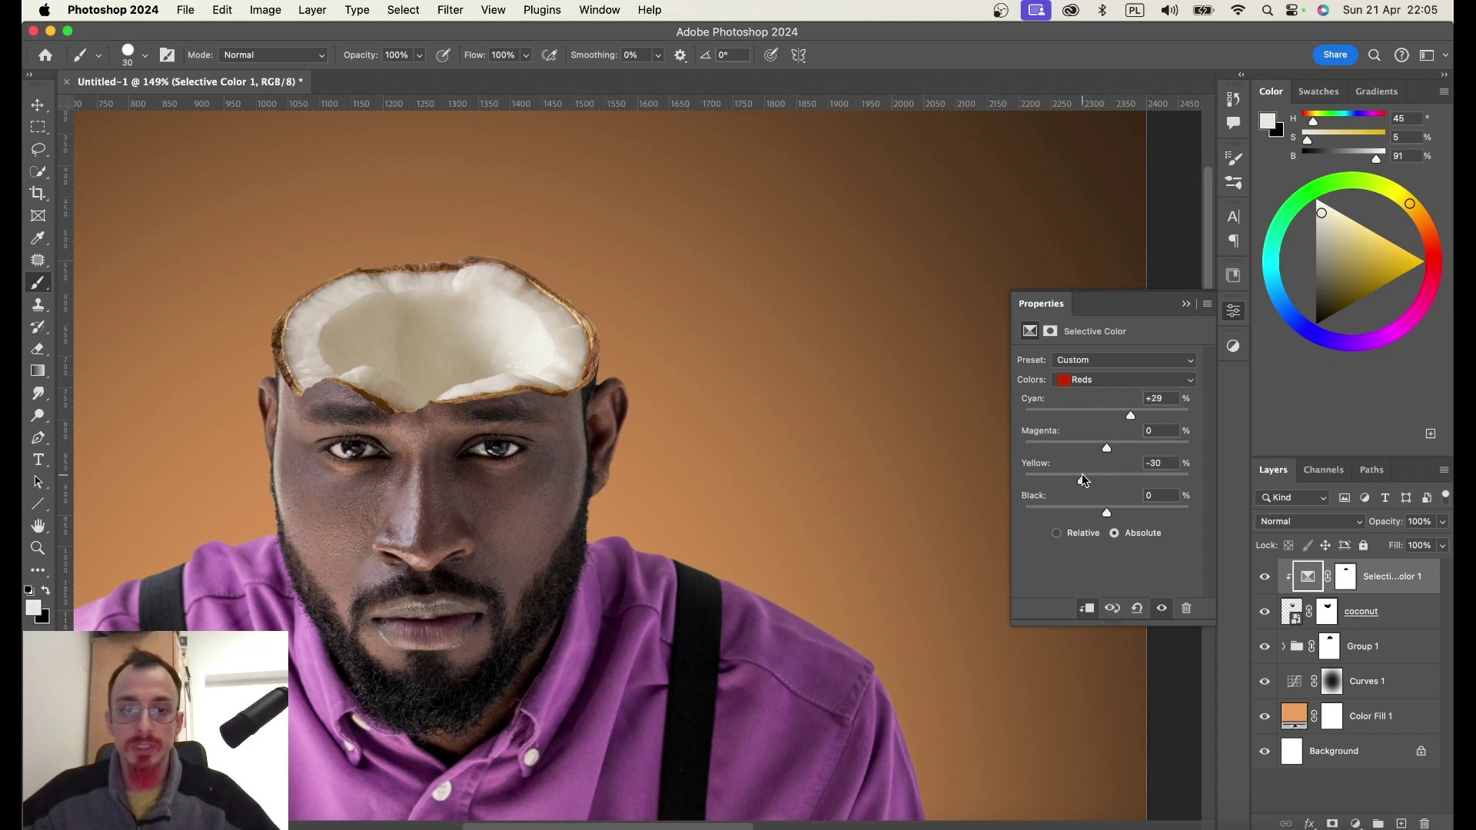
left_click_drag(1118, 515, 1136, 516)
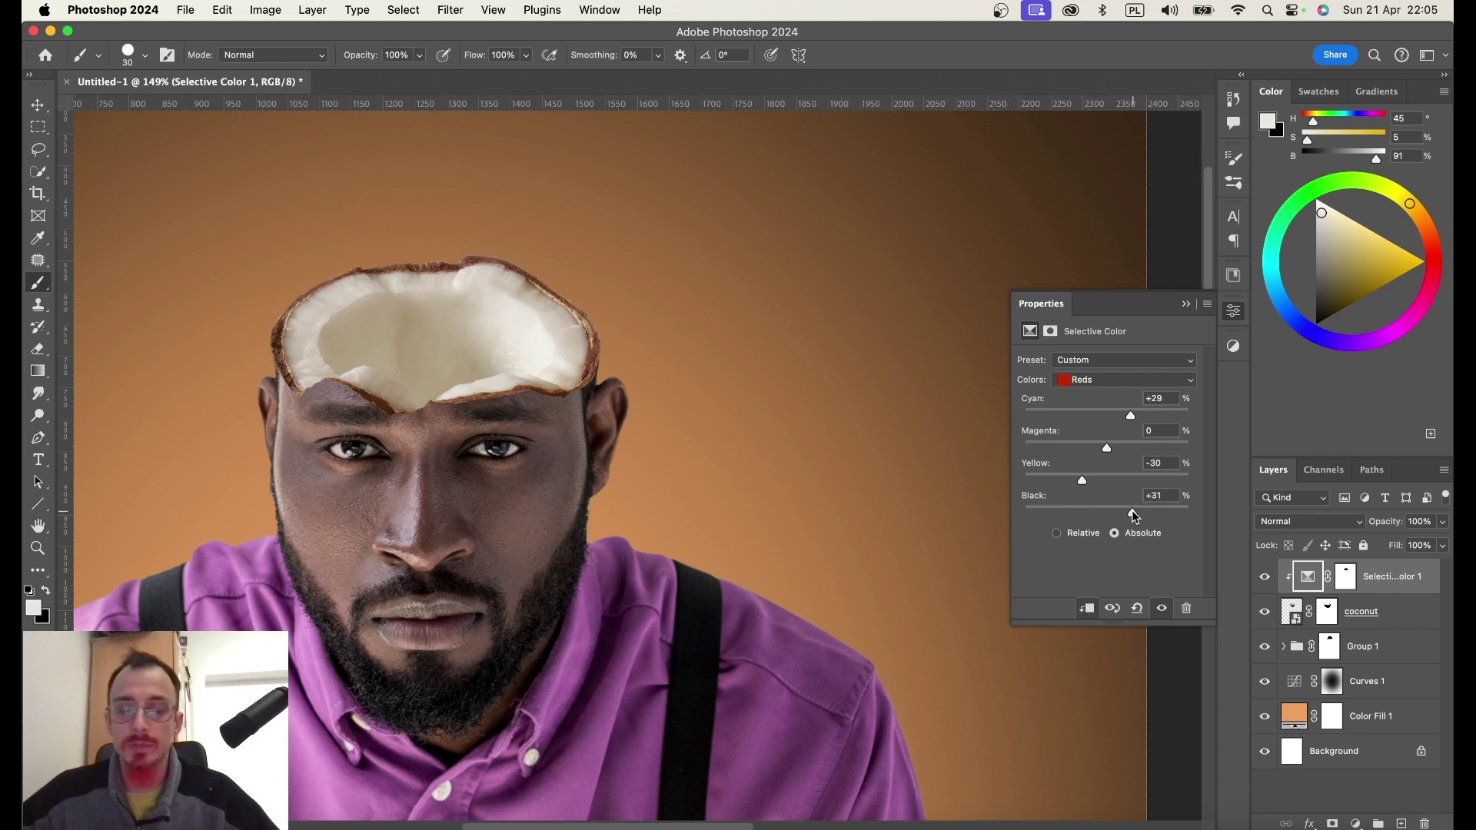
left_click(1234, 346)
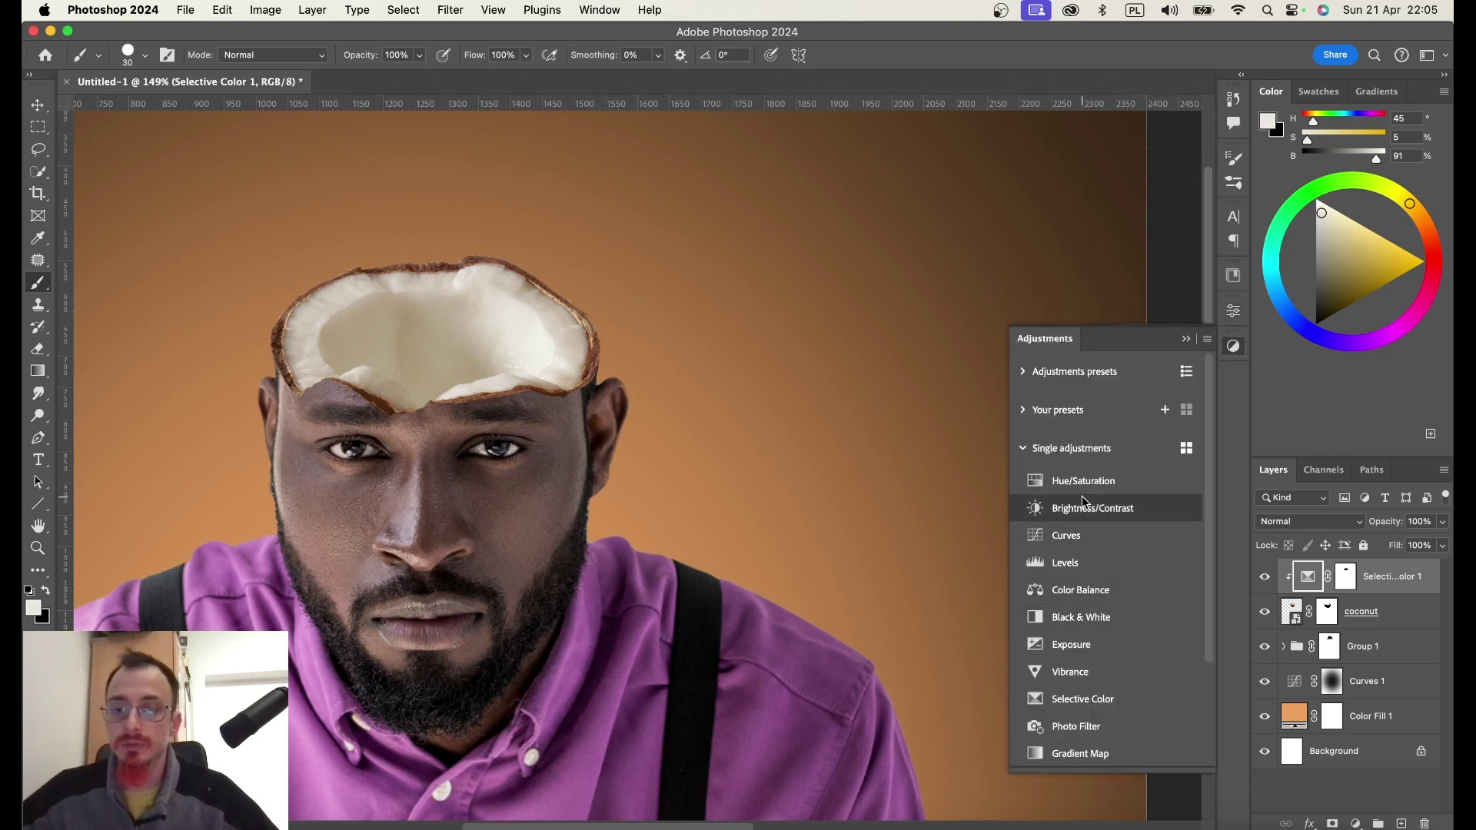
Add a Hue/Saturation layer that shares the Selective Color mask, set to Saturation -34 and Lightness -12.
left_click(1082, 477)
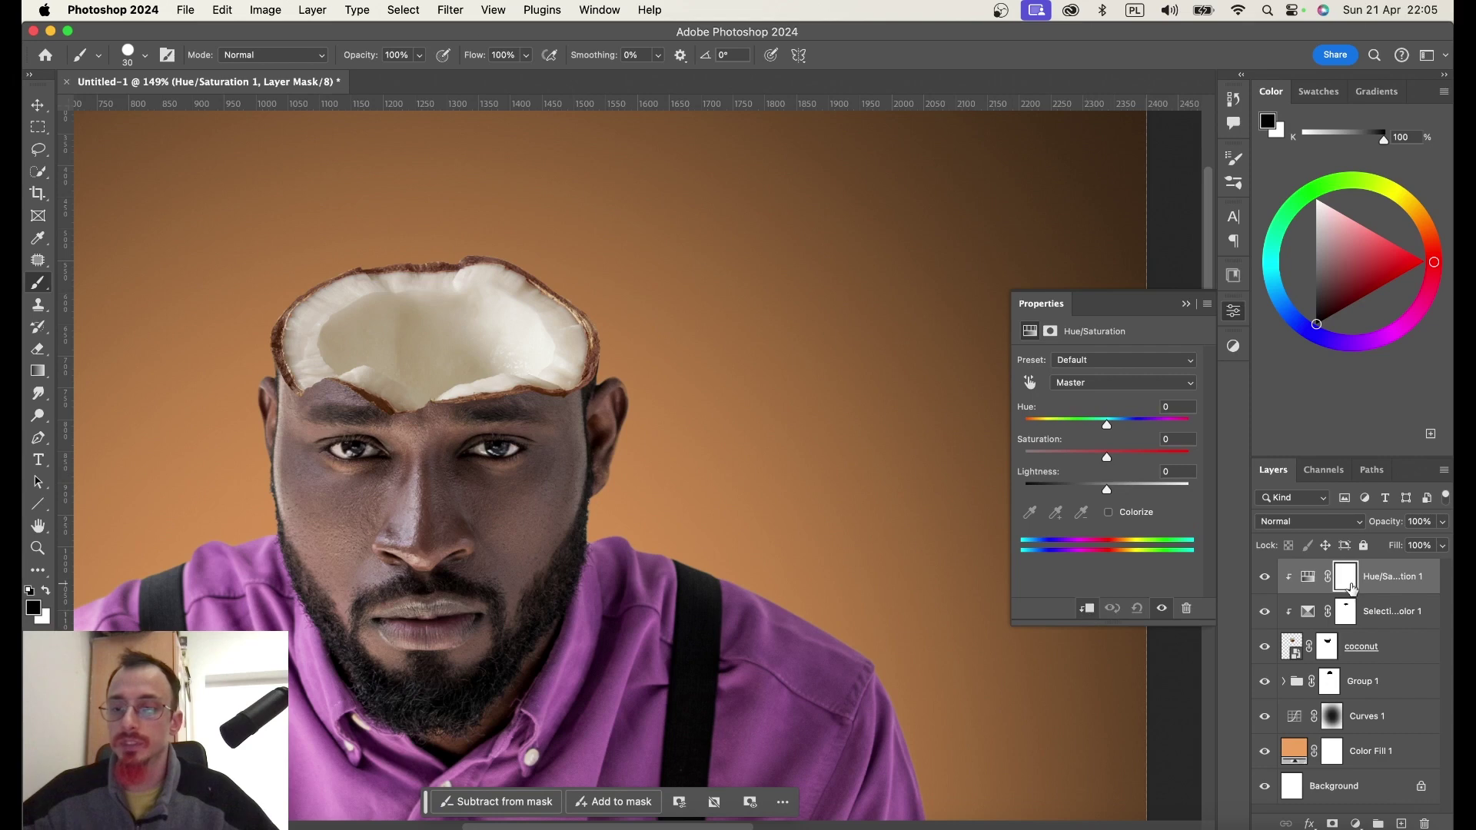
left_click_drag(1347, 613, 1354, 588)
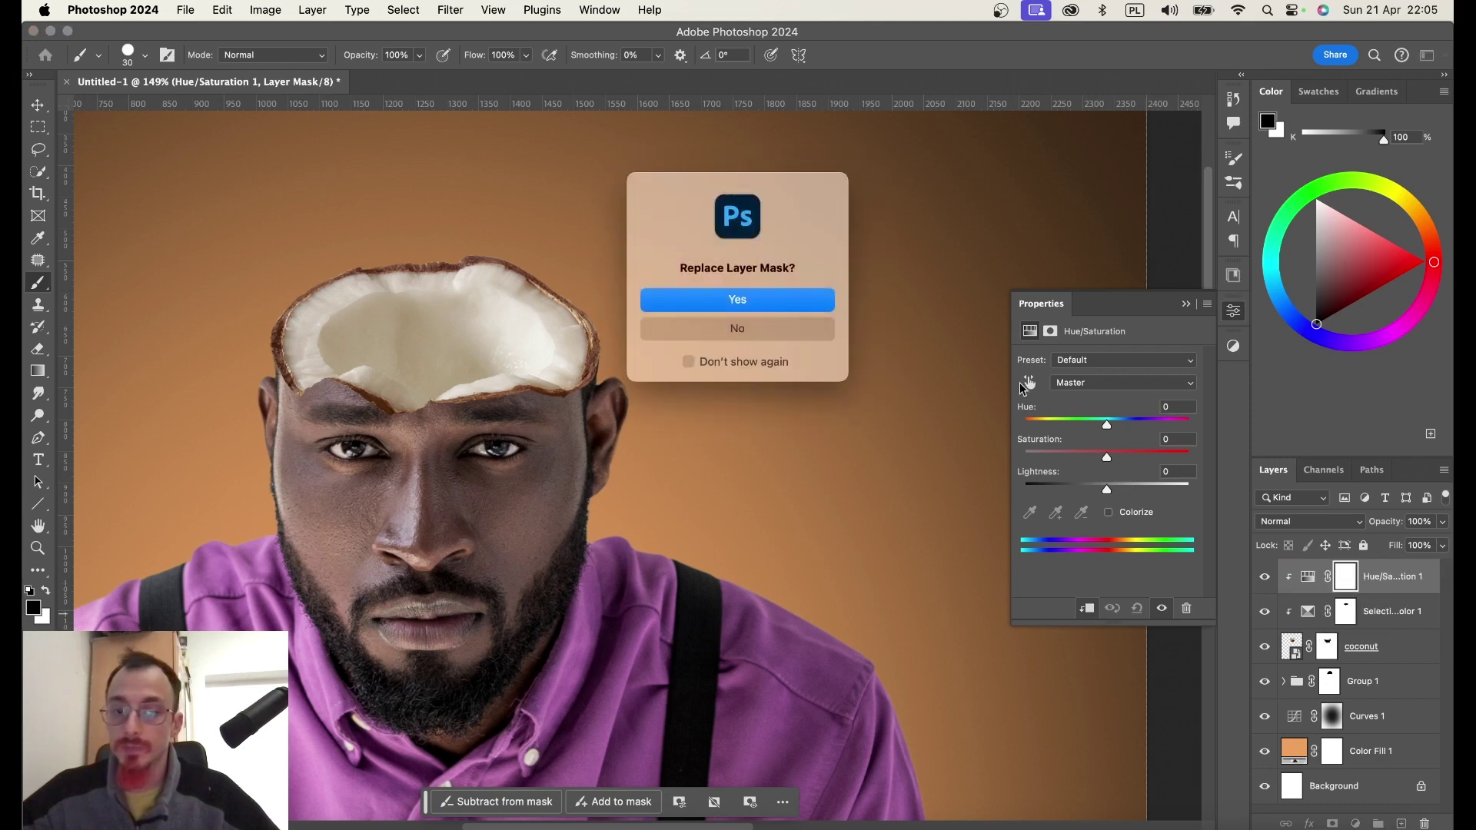
left_click(772, 300)
left_click(1310, 585)
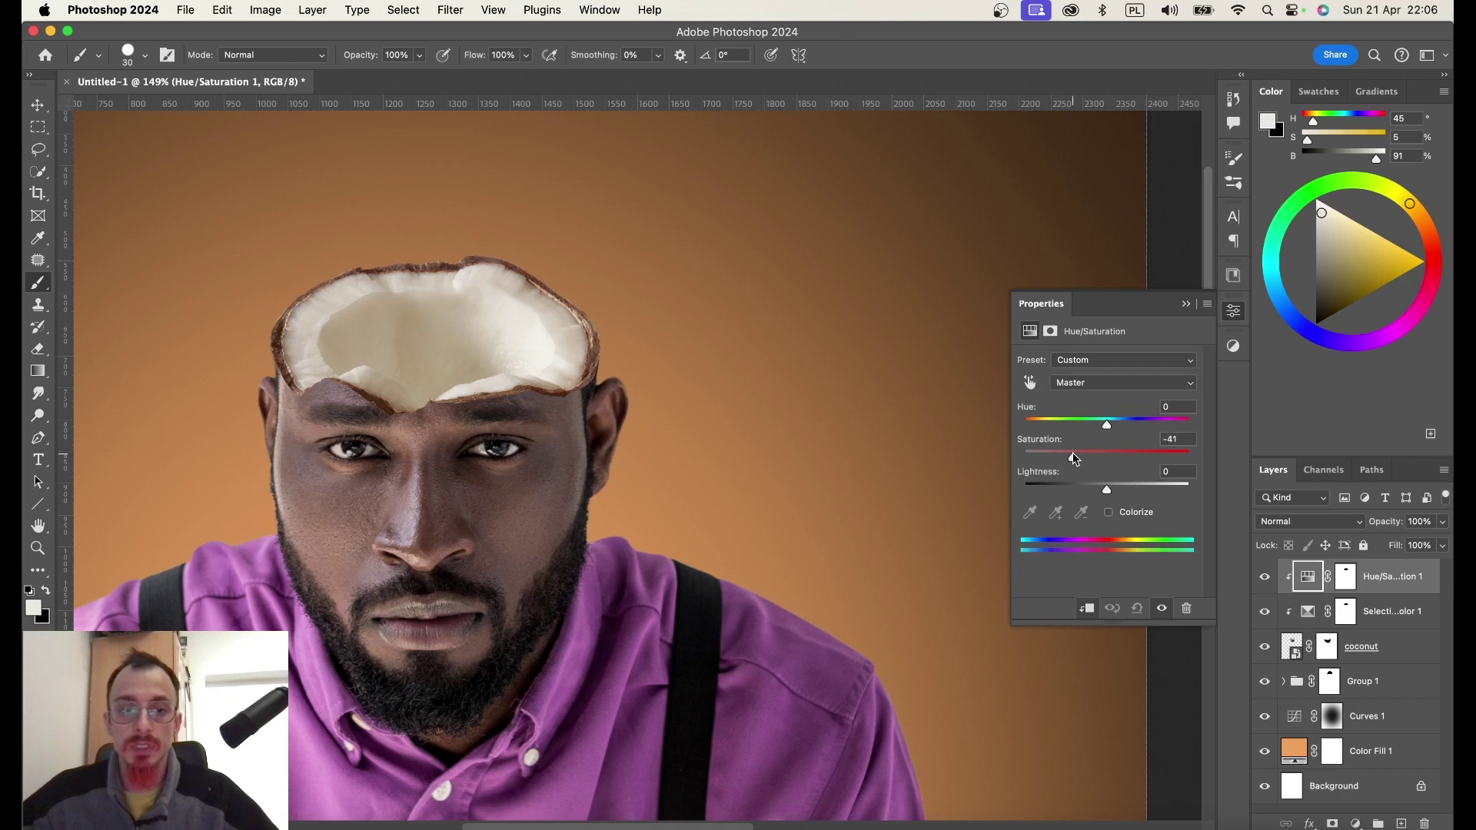
left_click_drag(1108, 489, 1097, 489)
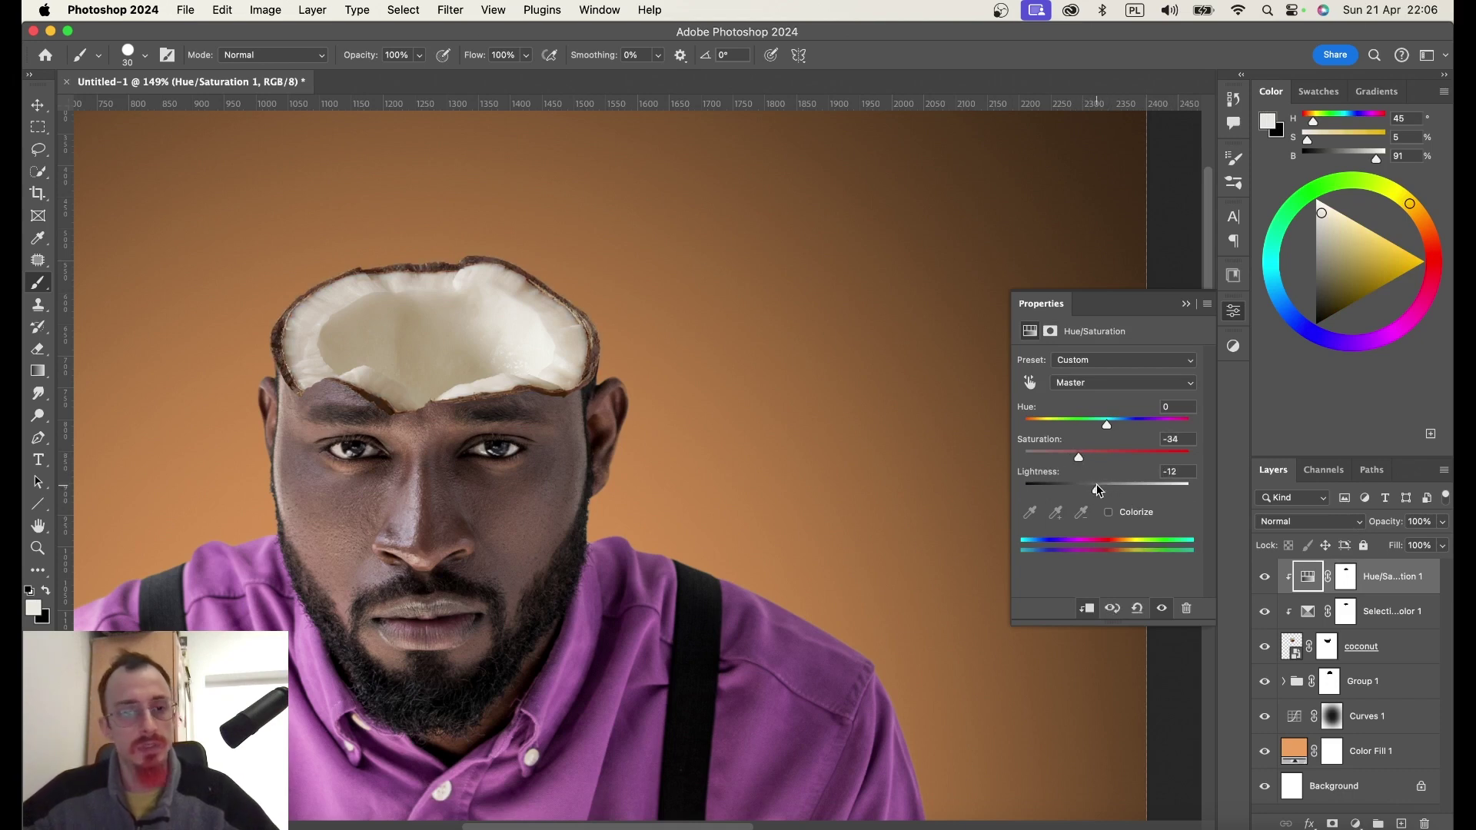
scroll(585, 310, "down", 5)
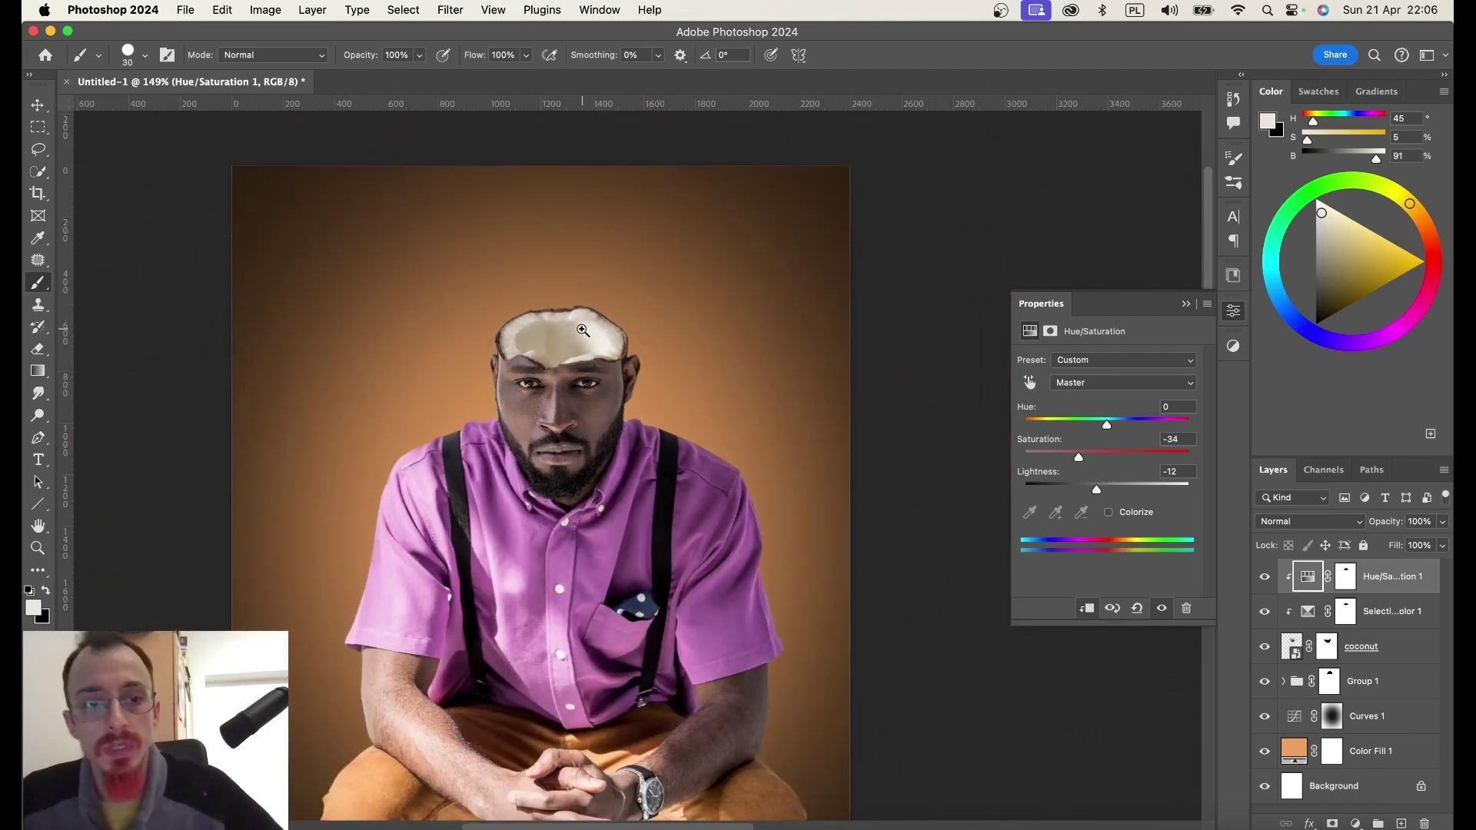
Target the Group 1 layer mask beneath the coconut layer.
scroll(584, 310, "up", 3)
scroll(584, 311, "up", 4)
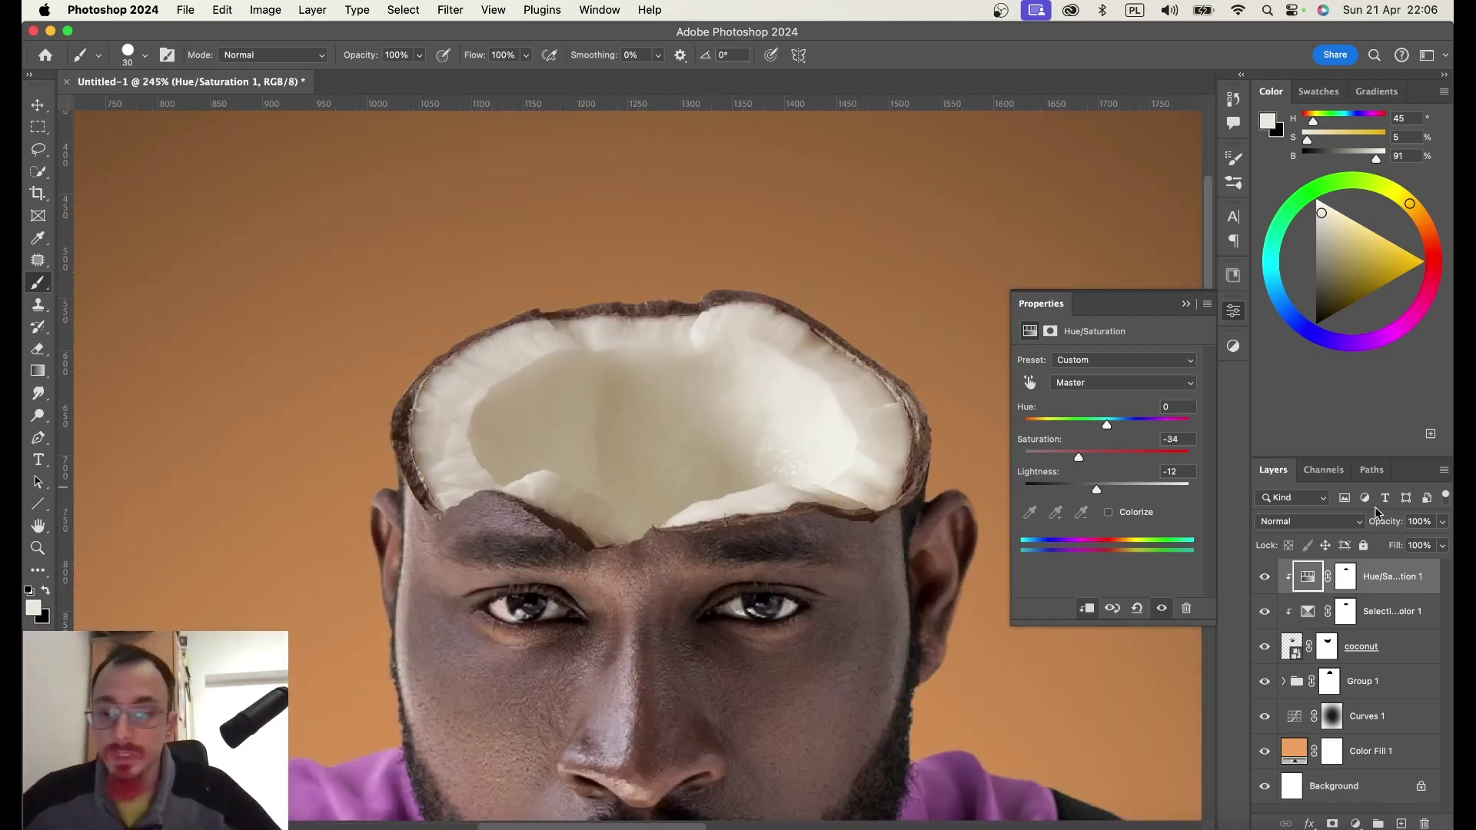
left_click(1328, 646)
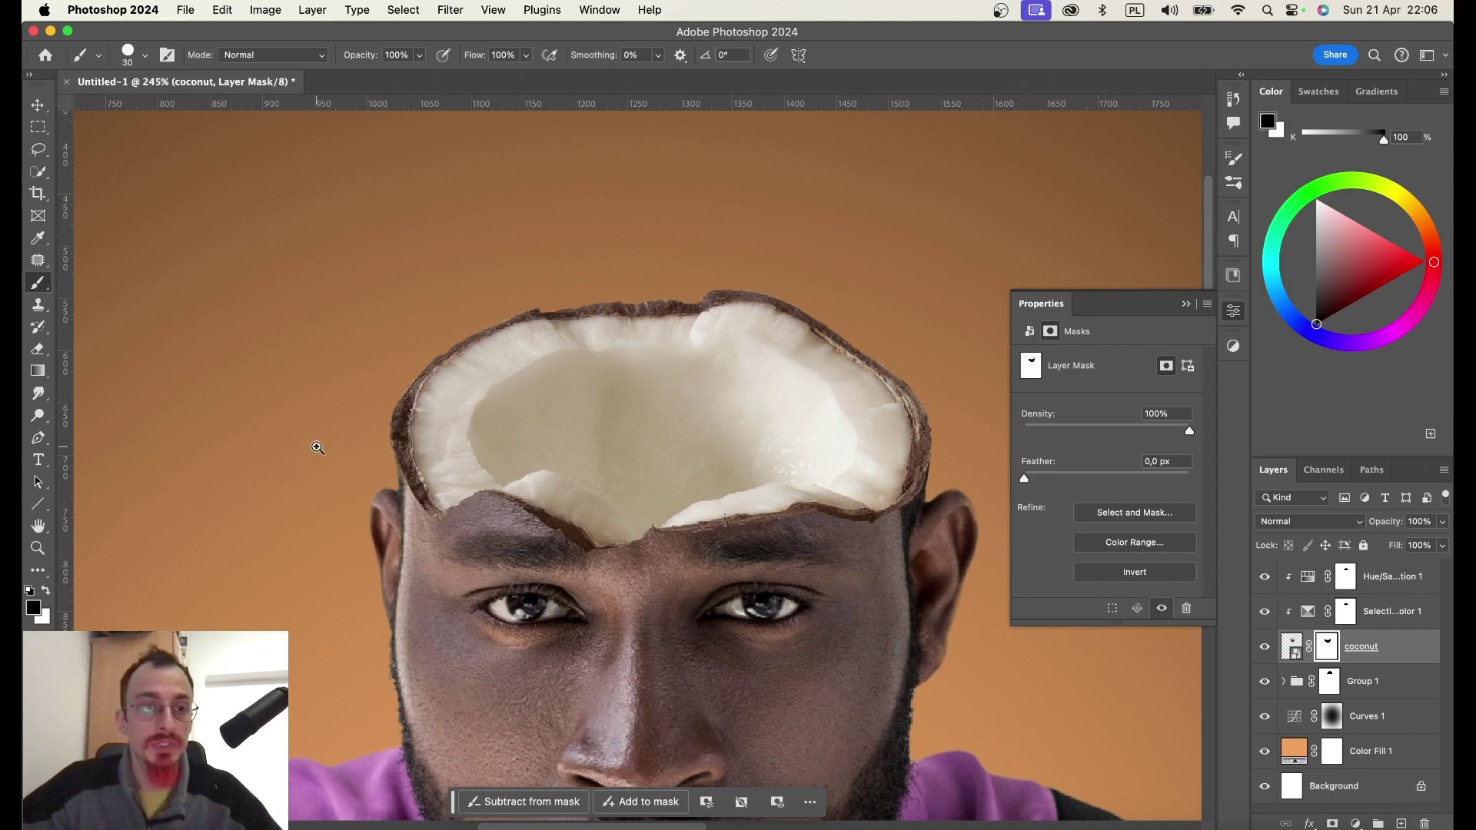
scroll(330, 423, "up", 2)
scroll(443, 326, "up", 1)
scroll(430, 461, "up", 1)
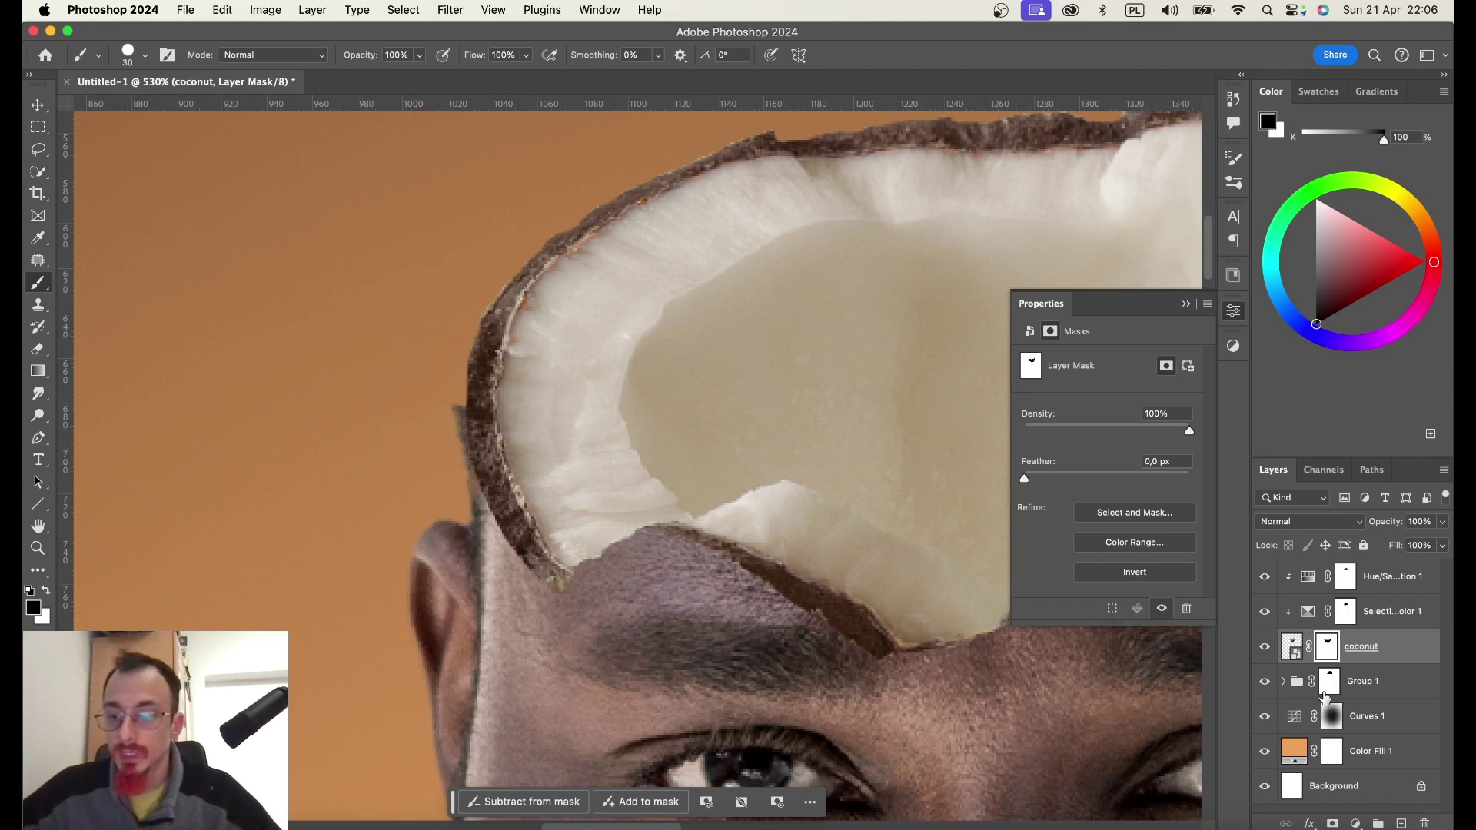
left_click(1330, 681)
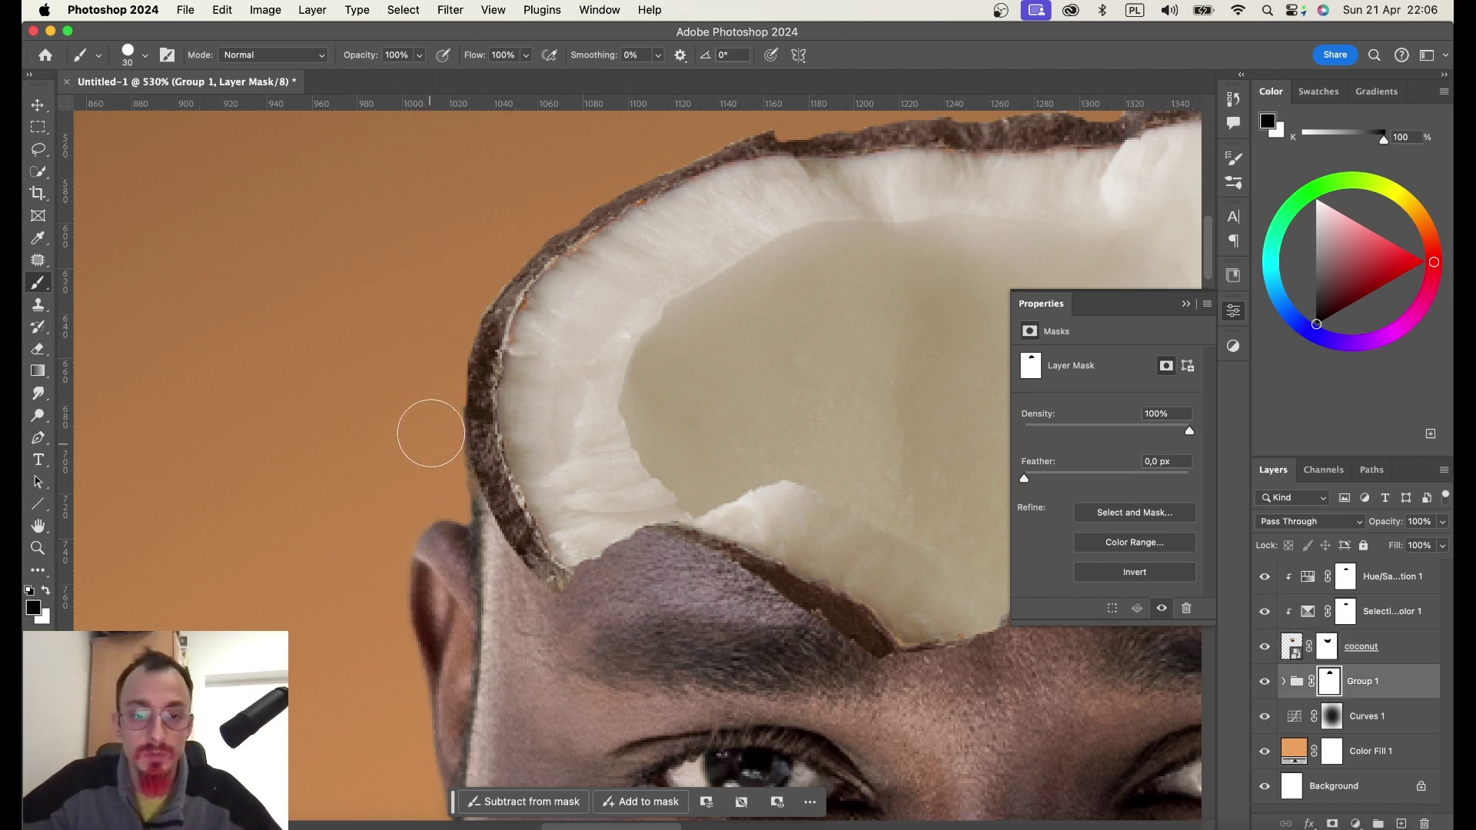
Zoom in to check the coconut edge, fit the image on screen, and select Hue/Saturation 1.
left_click(374, 341, "super")
key("super+0")
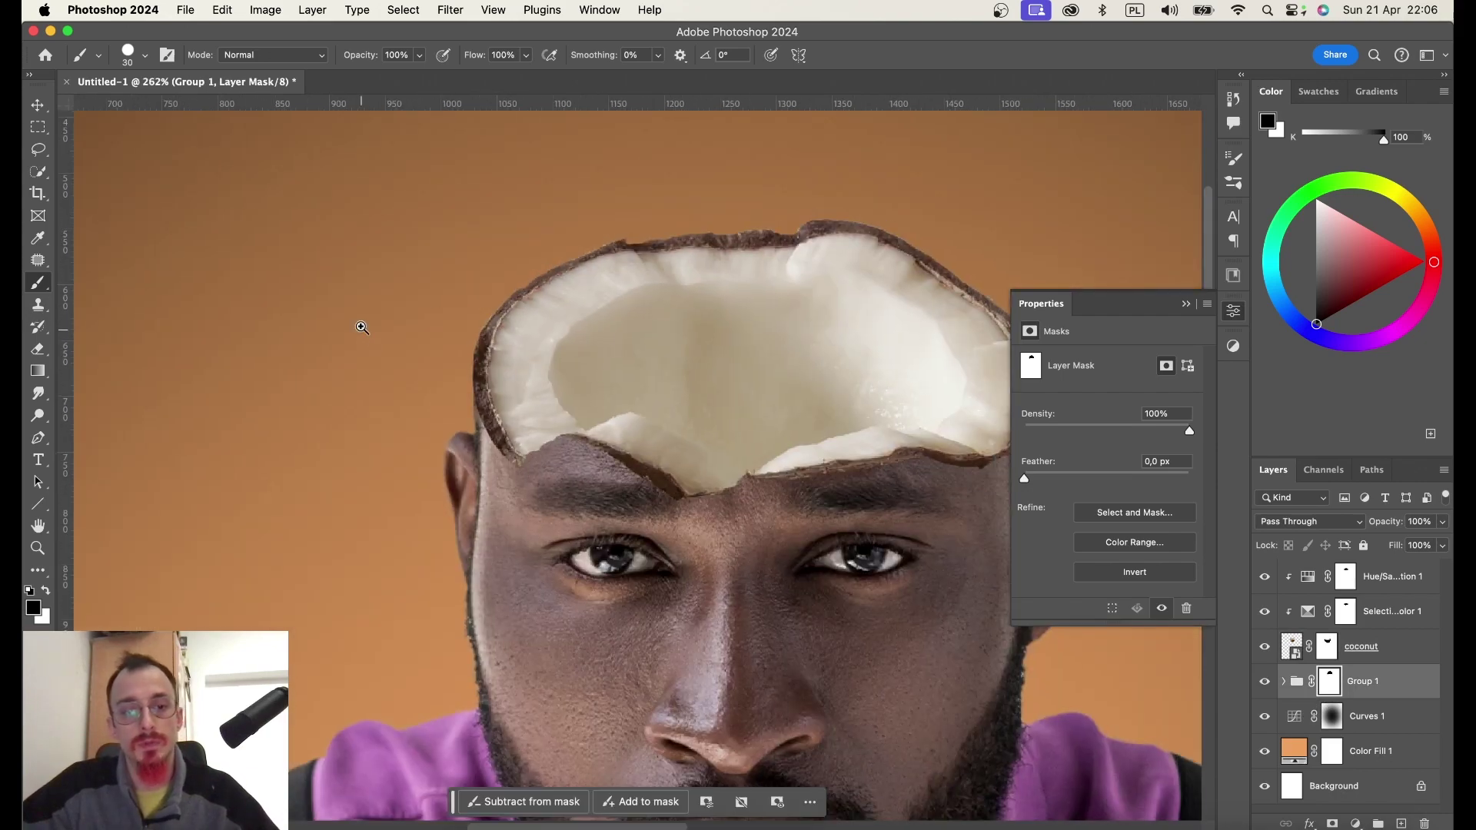
scroll(707, 390, "up", 1)
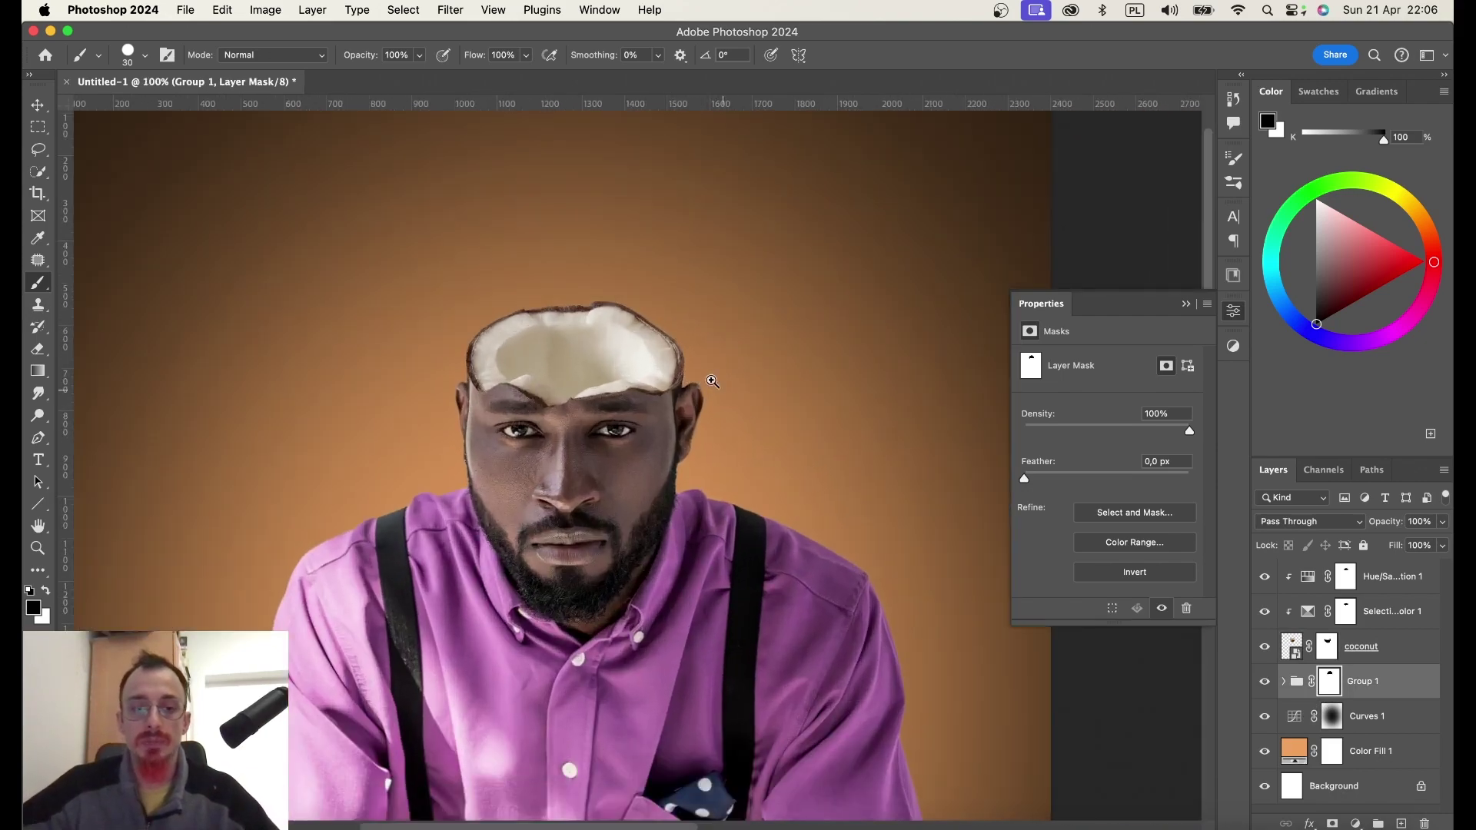
scroll(707, 384, "down", 2)
scroll(734, 378, "down", 2)
scroll(734, 378, "down", 2)
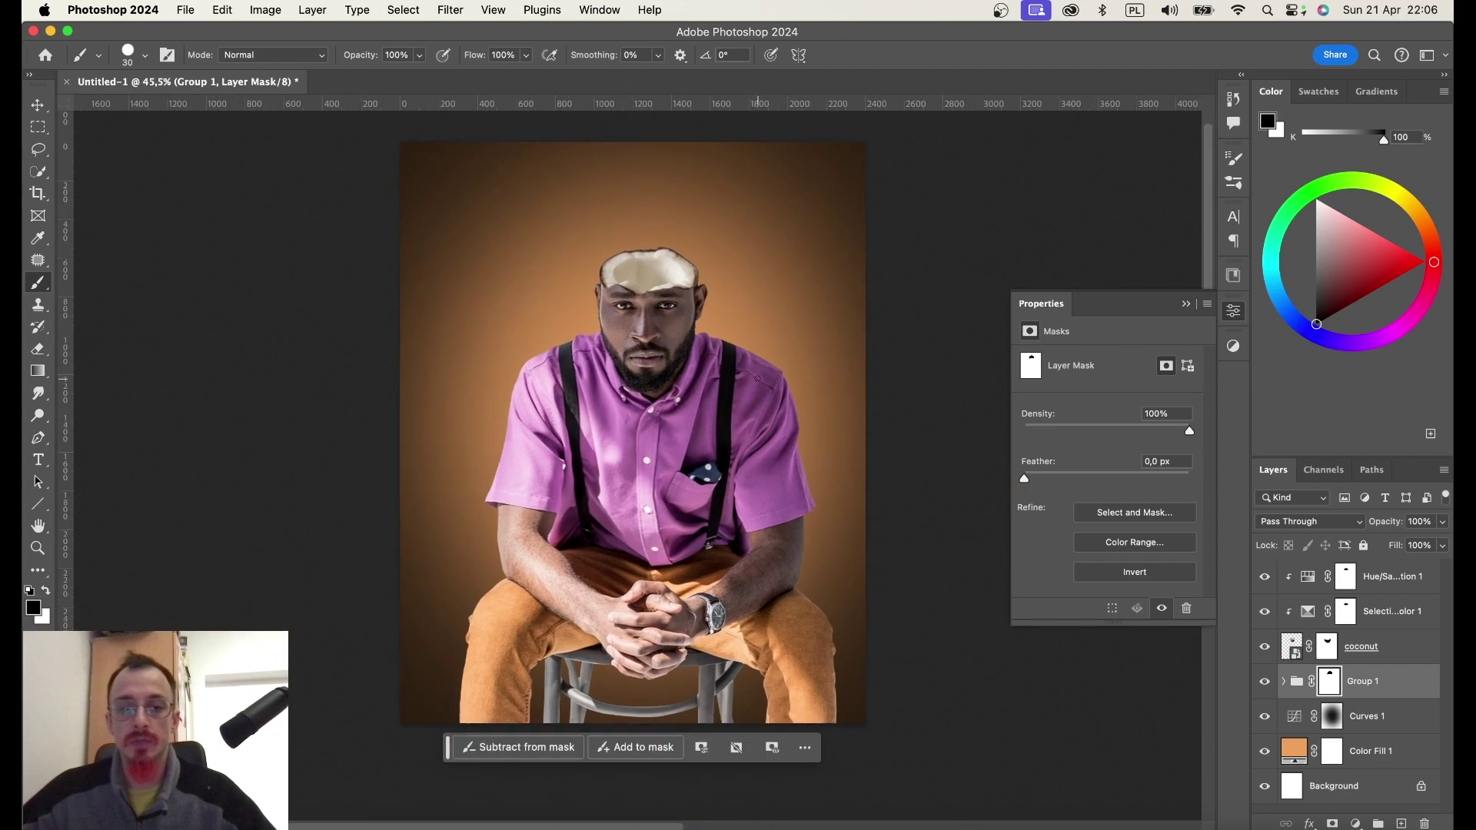
scroll(578, 274, "up", 1)
scroll(584, 277, "up", 1)
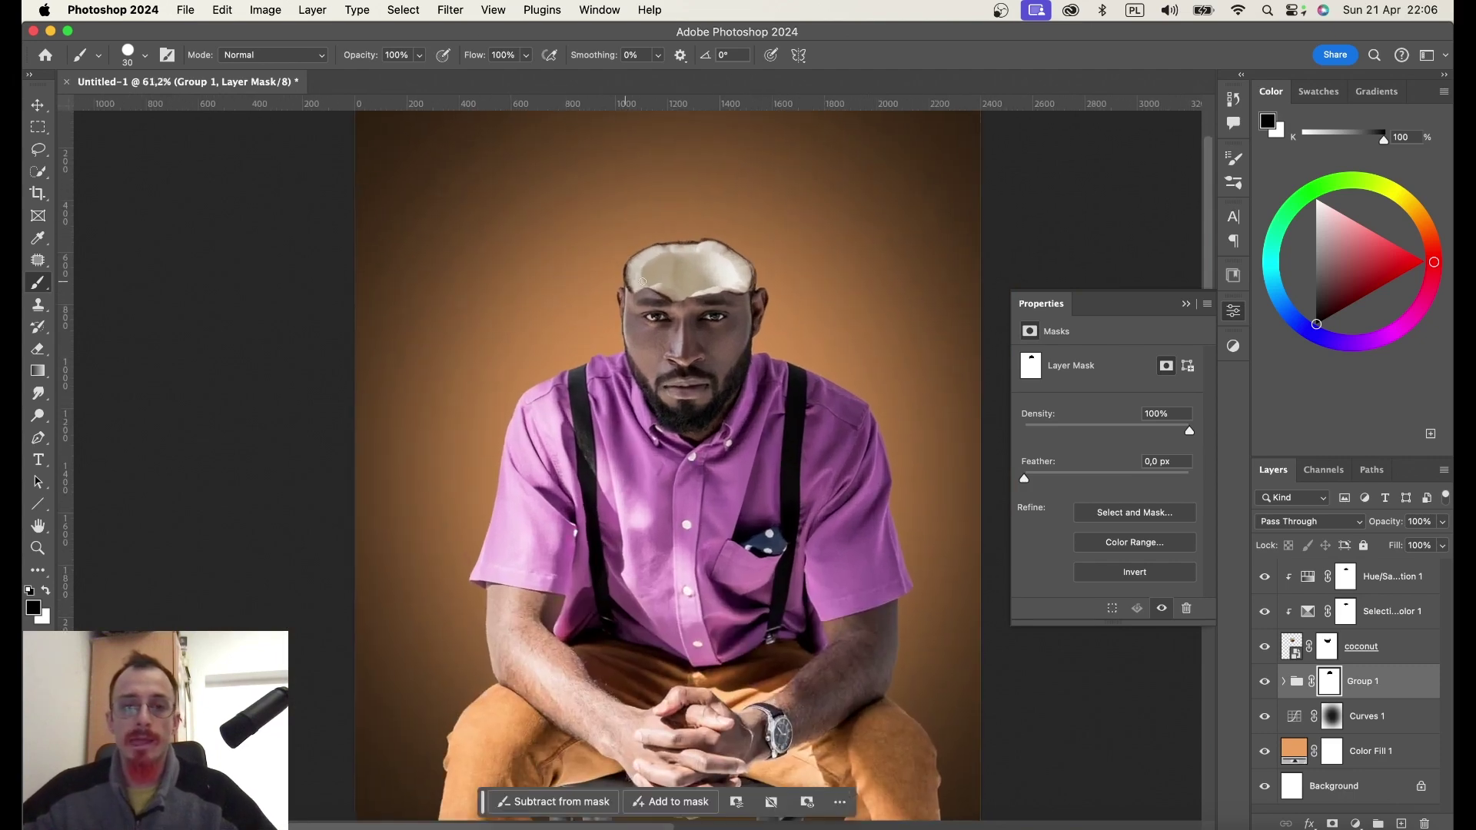
left_click(1377, 582)
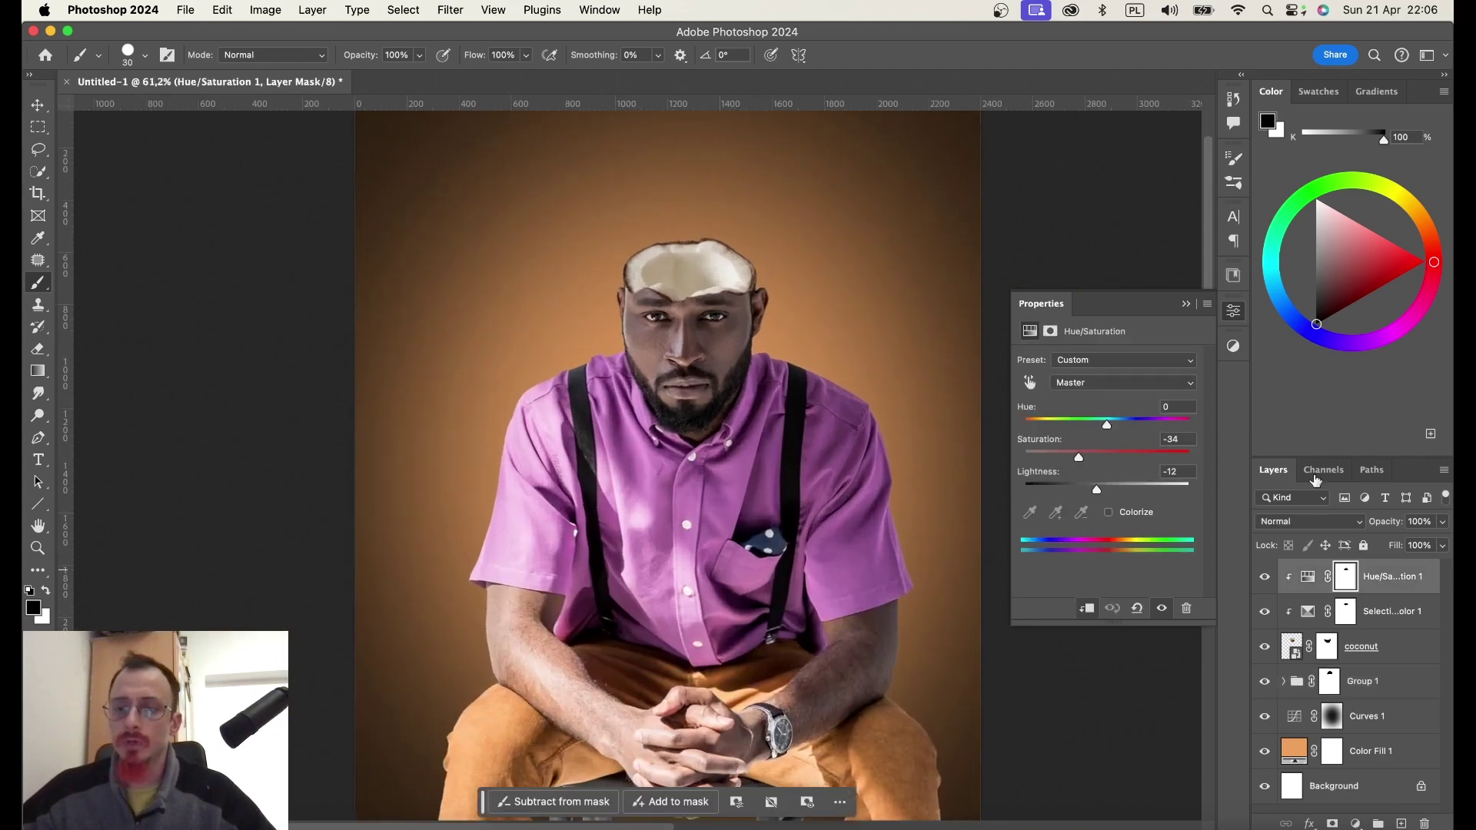
Add an Exposure layer clipped to the coconut at Exposure +1,65 and Gamma 1,36, with its mask inverted to black.
left_click(1233, 347)
left_click(1086, 647)
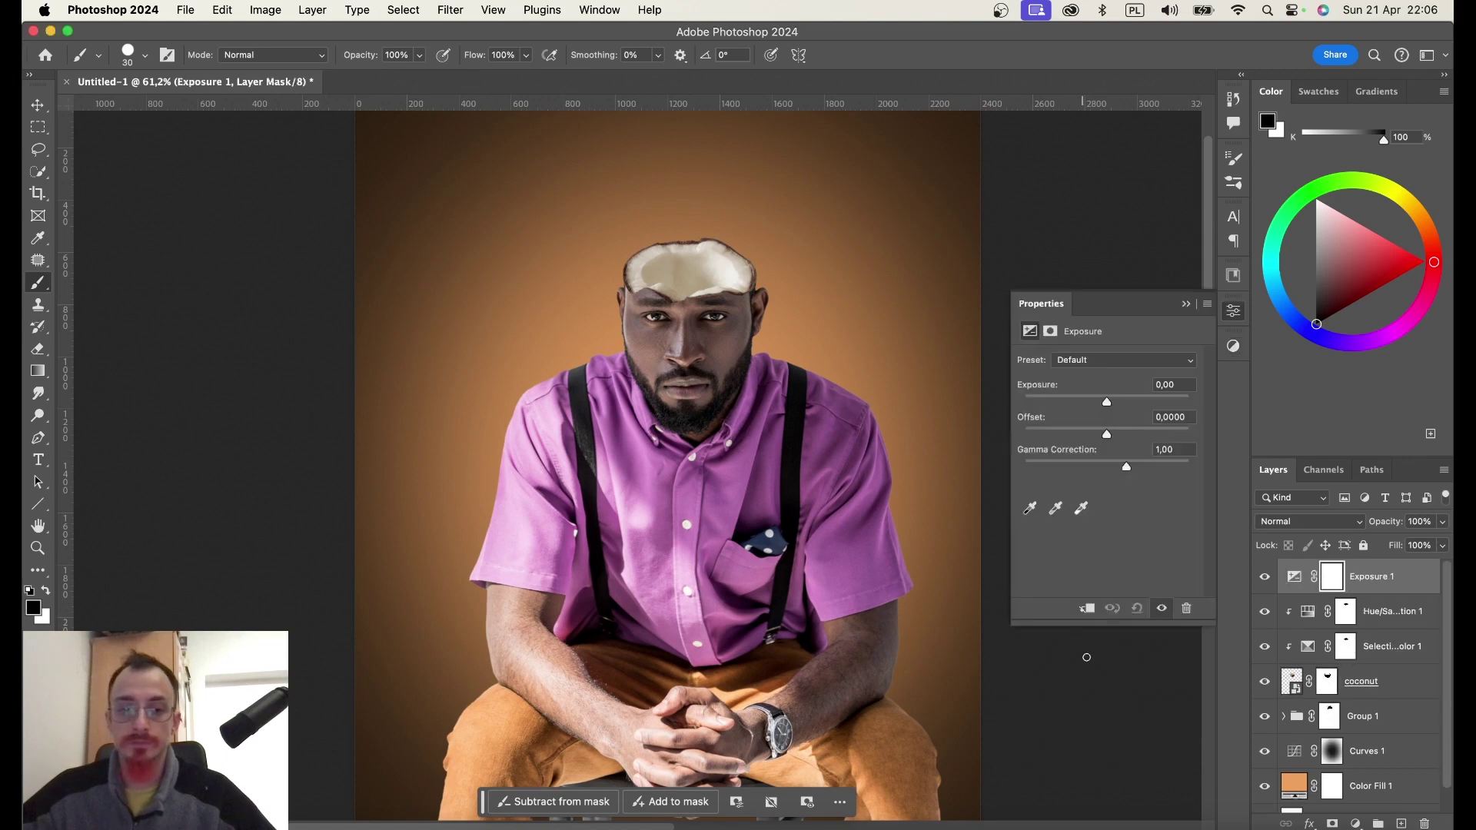
left_click(1088, 610)
left_click_drag(1120, 394, 1128, 395)
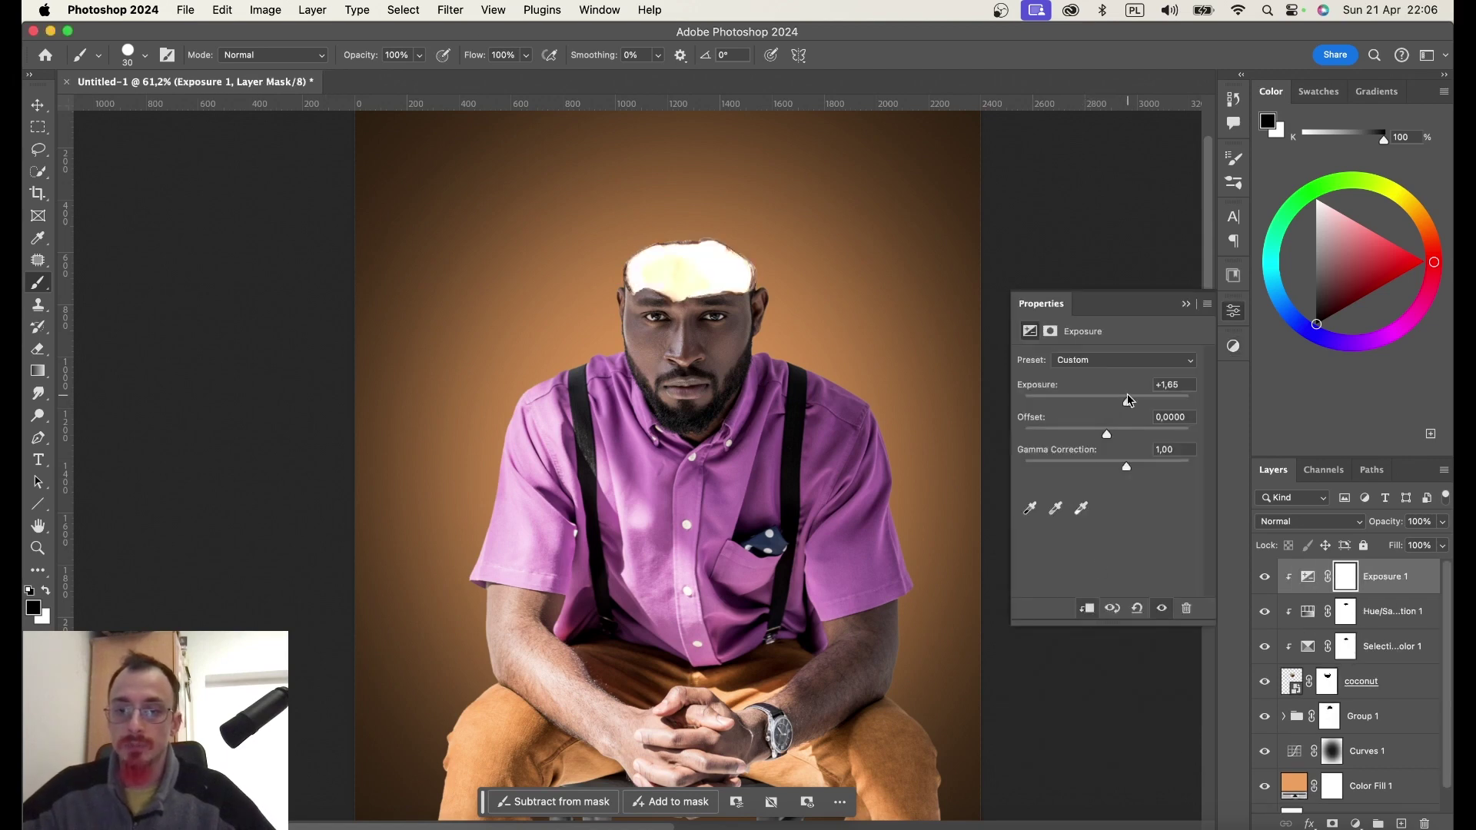
left_click(1105, 465)
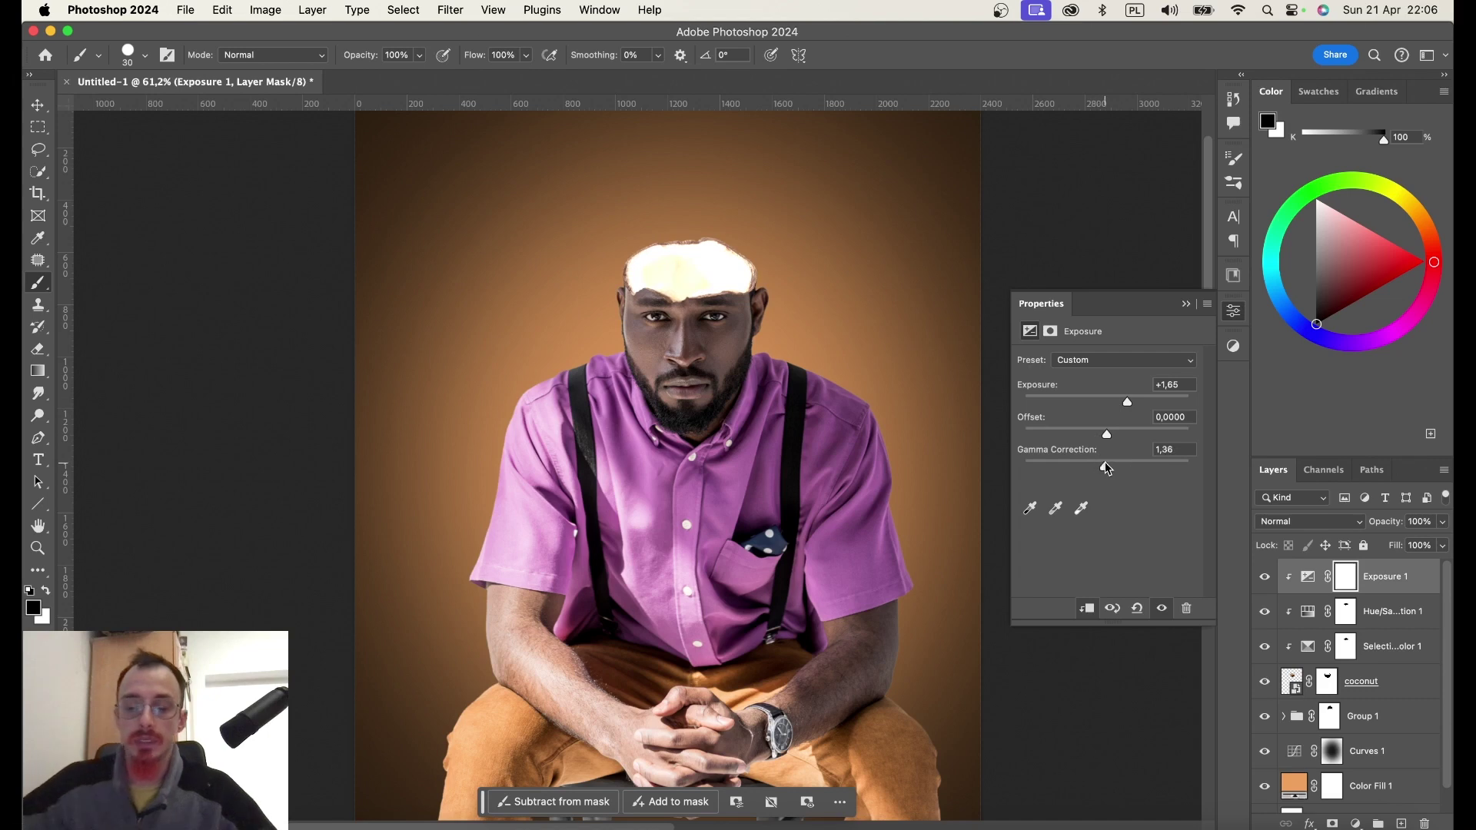
key("super+i")
scroll(656, 284, "up", 5)
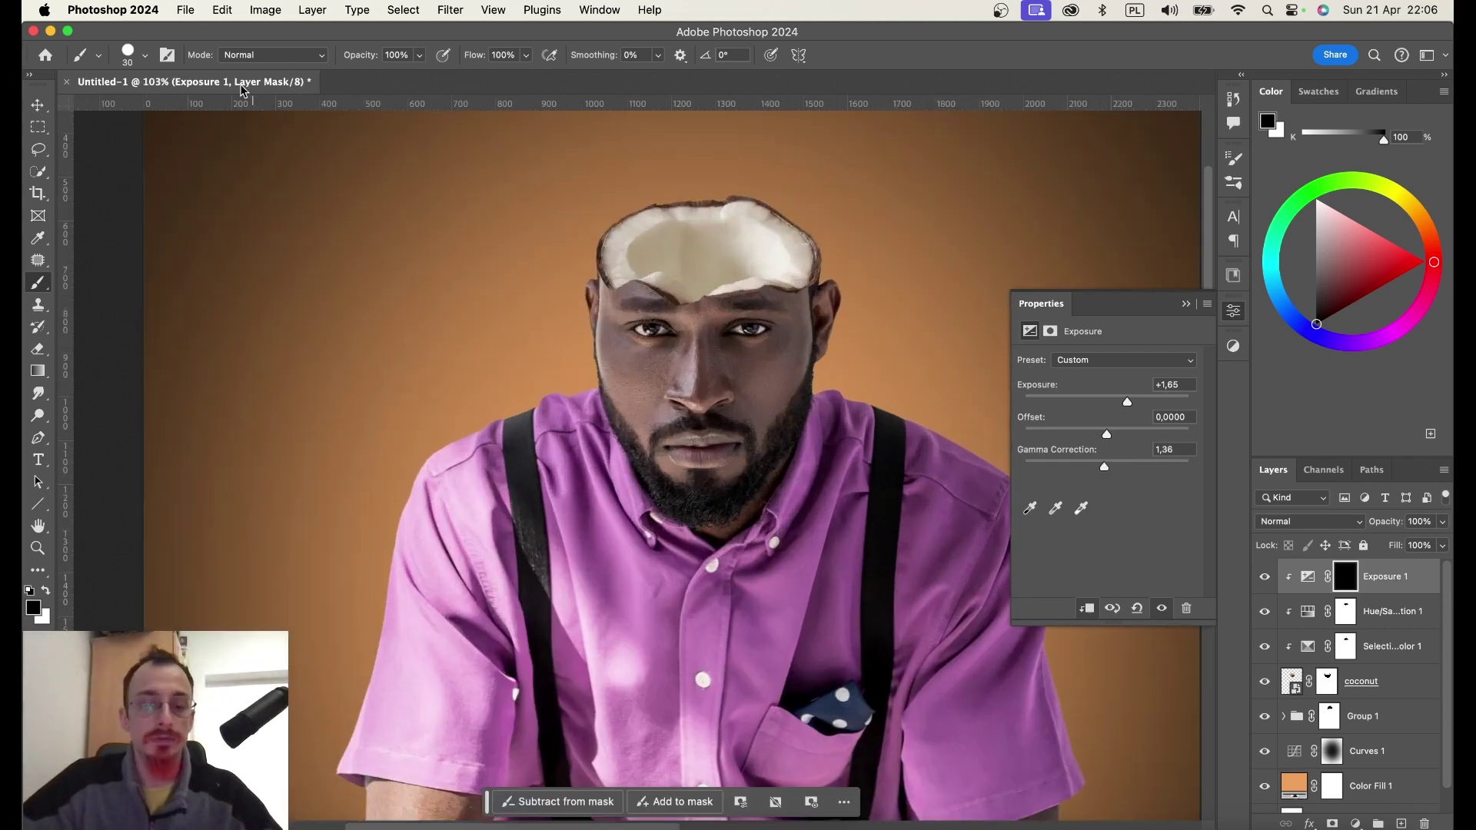
Set the Dodge tool to size 100 with Midtones range and white as the foreground colour.
left_click(128, 55)
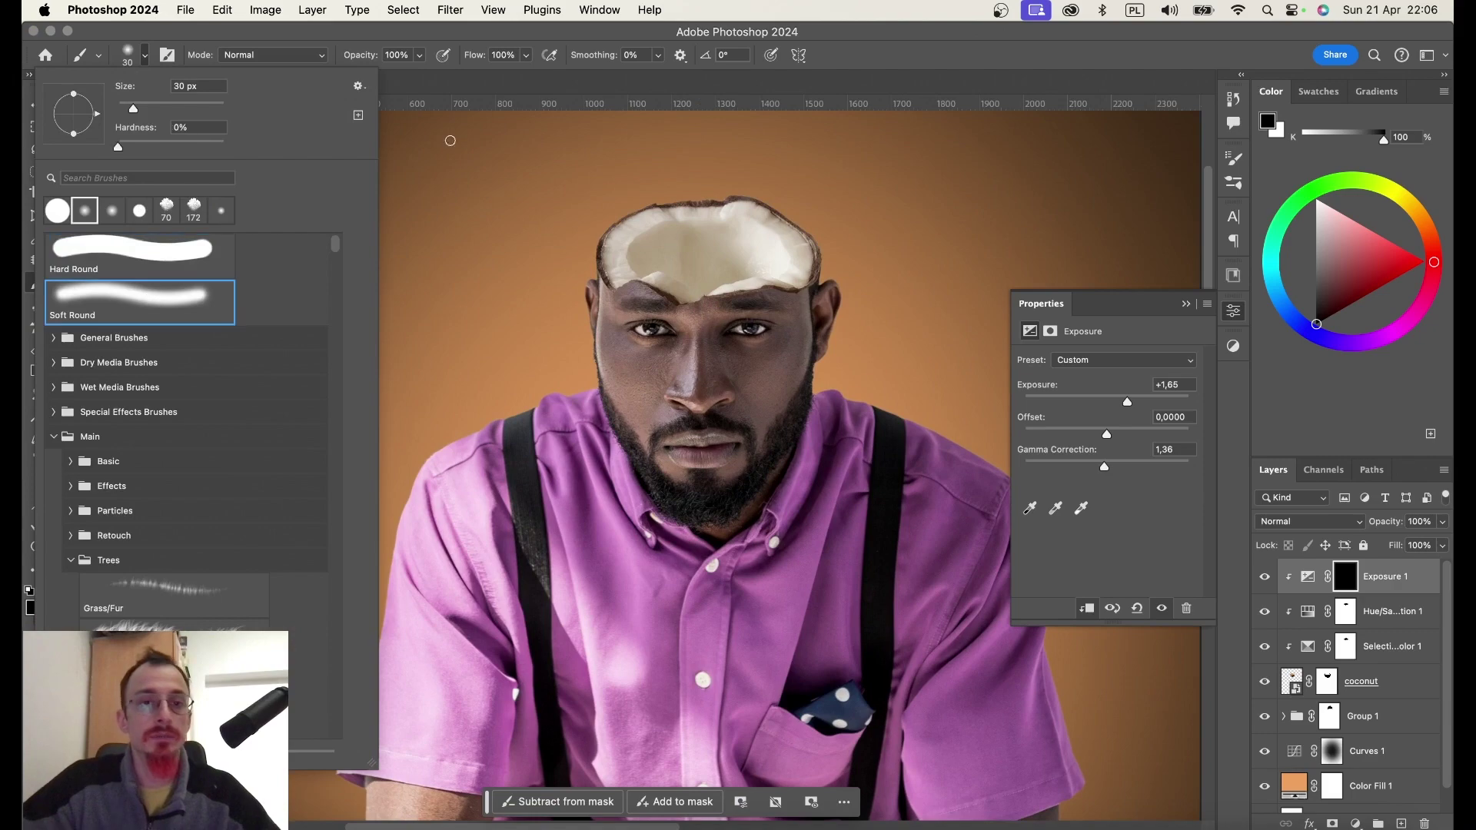
key("o")
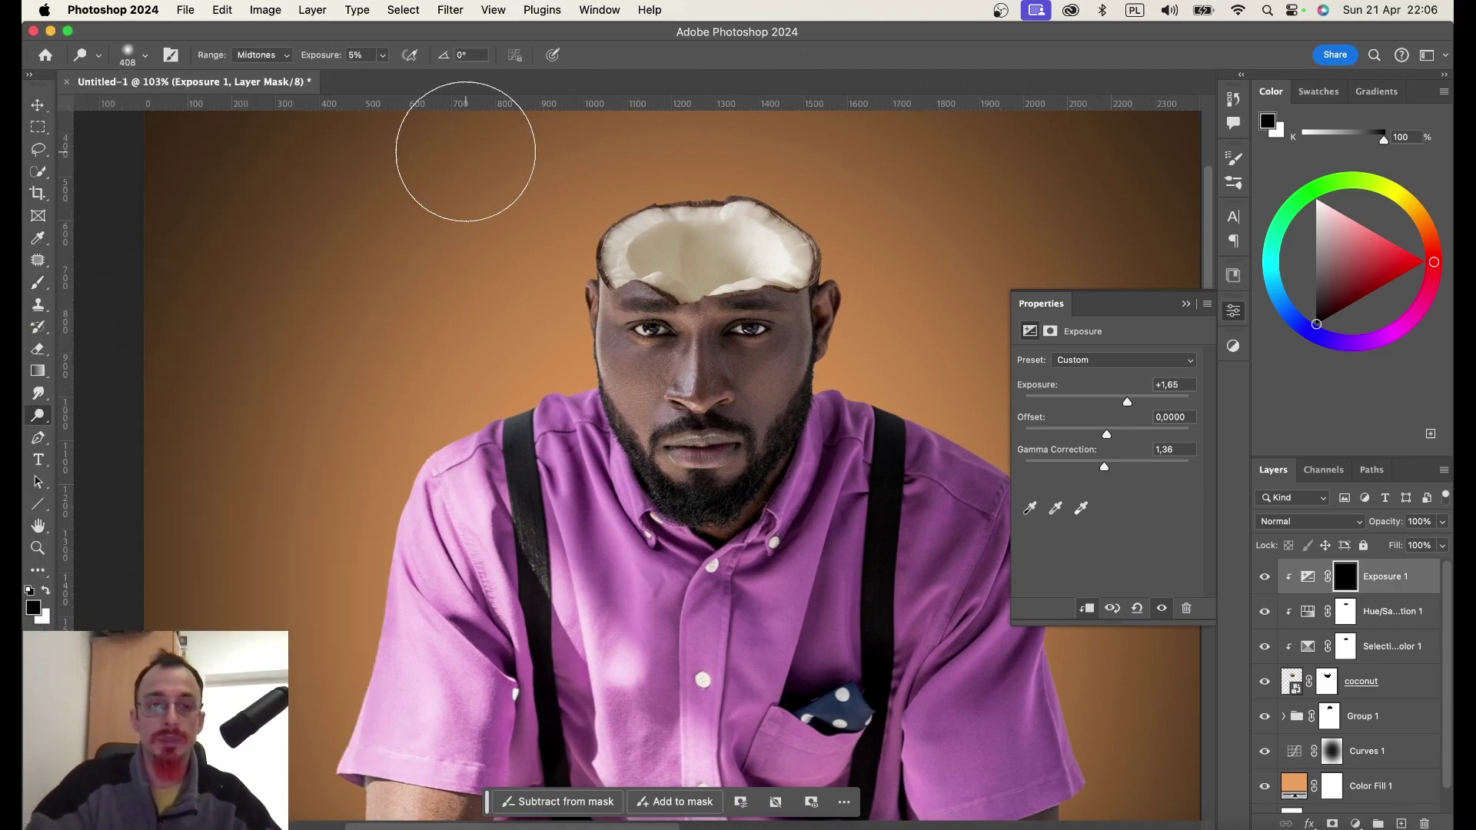
scroll(538, 308, "up", 5)
scroll(635, 426, "down", 5)
key("bracketleft")
key("bracketleft")
key("bracketleft")
key("bracketleft")
key("bracketleft")
key("bracketleft")
key("bracketleft")
key("bracketleft")
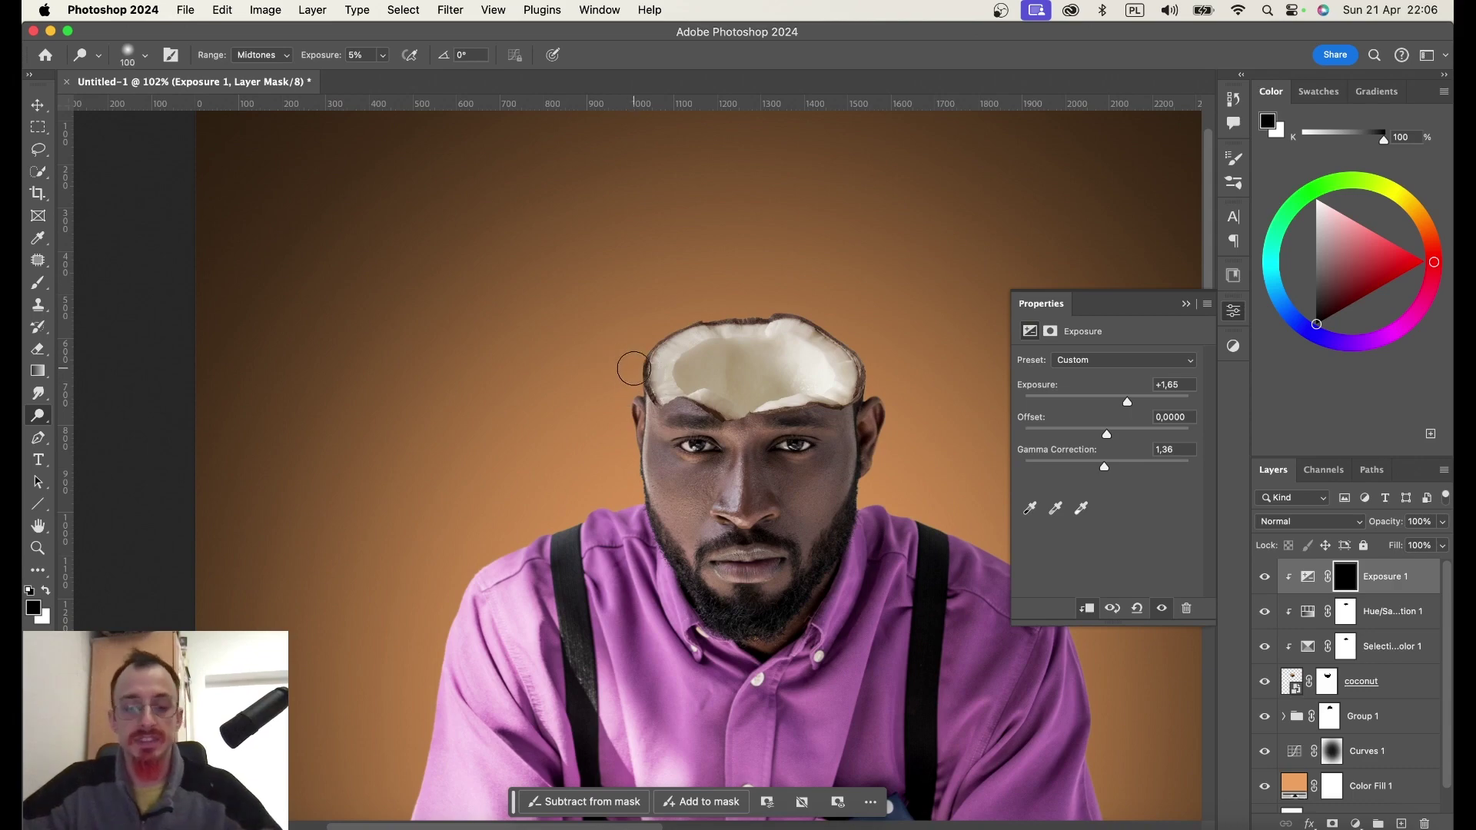
scroll(634, 370, "up", 2)
scroll(627, 385, "up", 3)
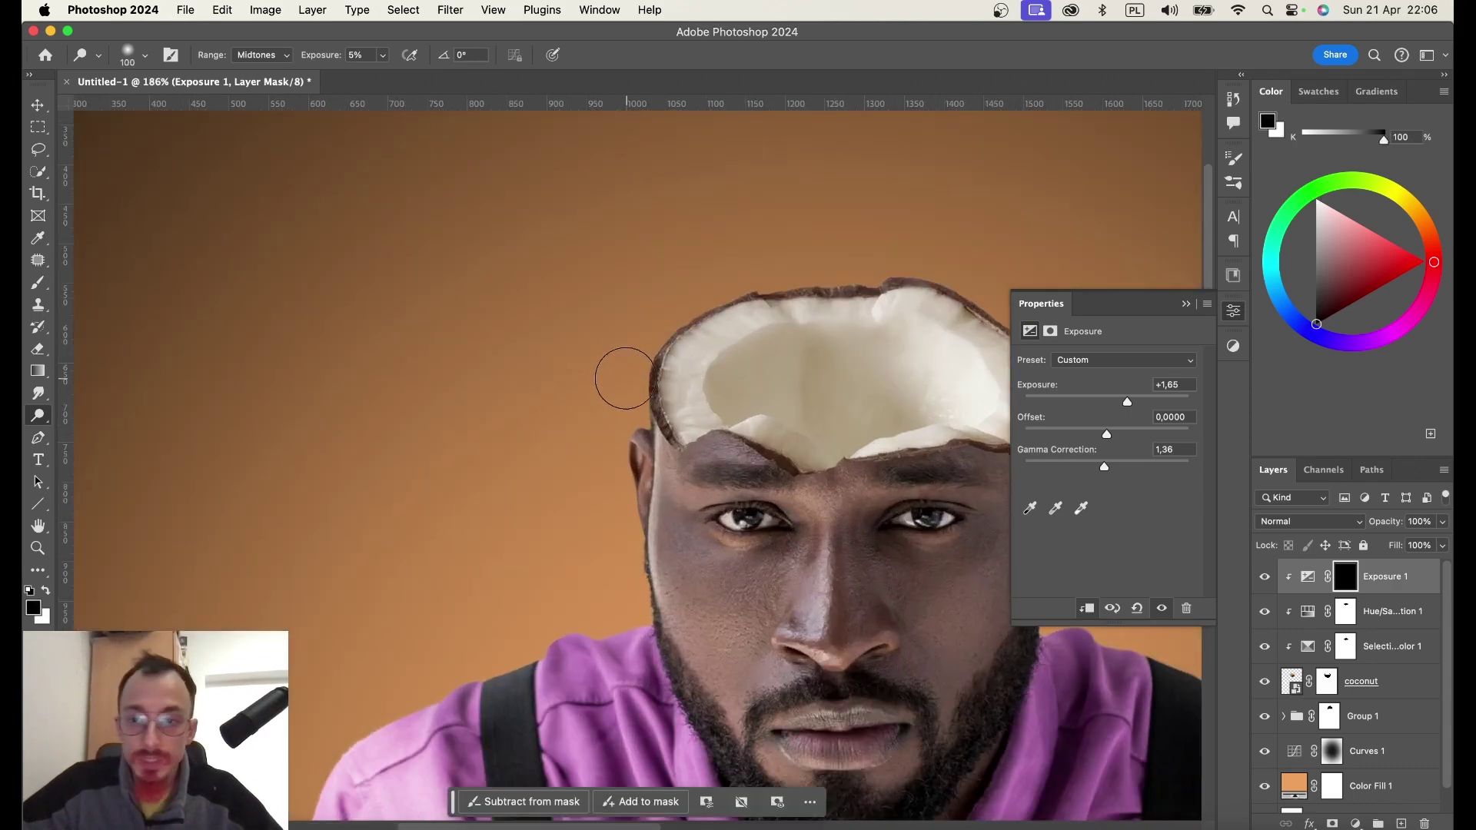
key("x")
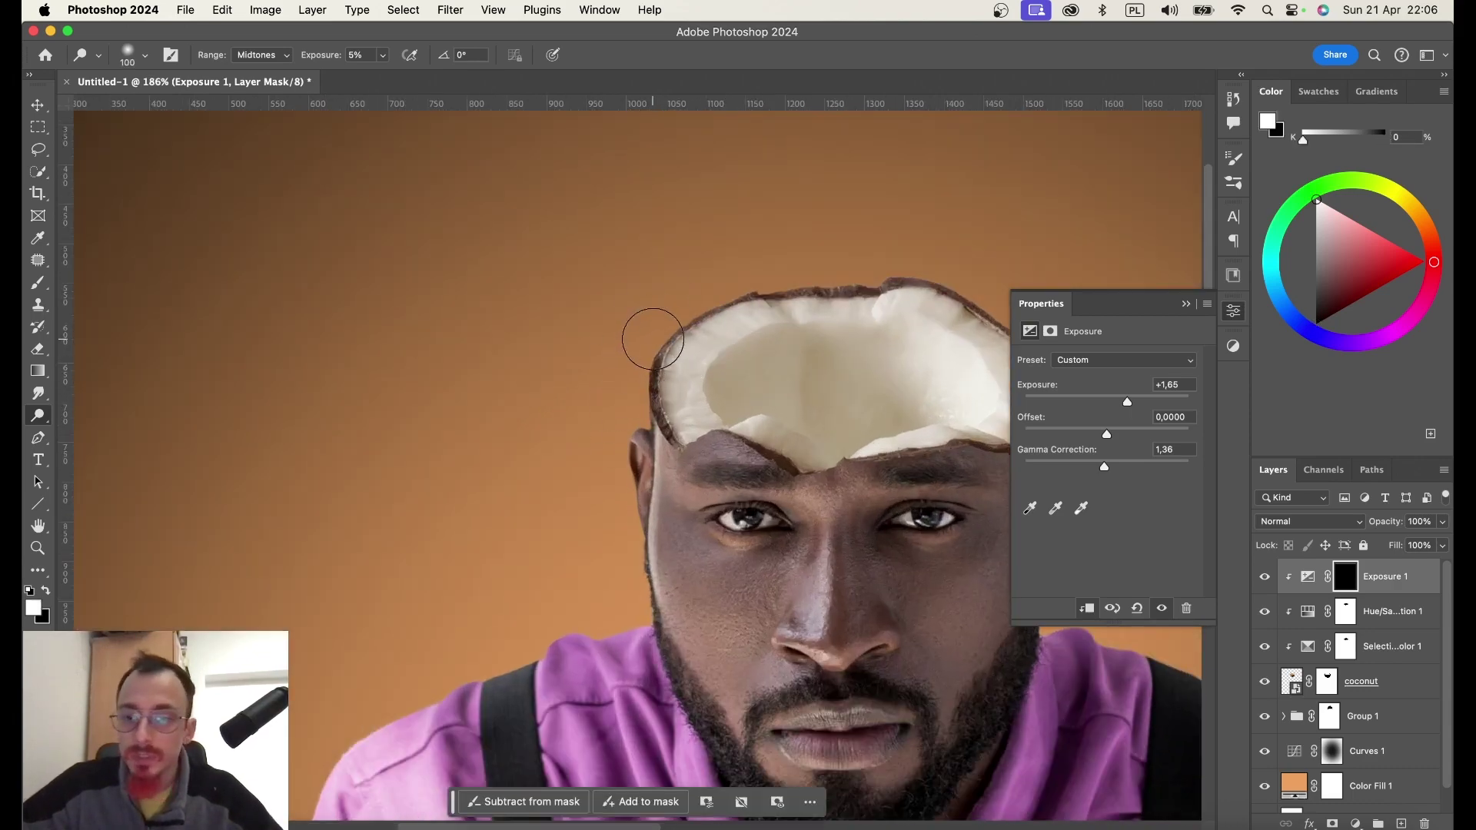
left_click(250, 57)
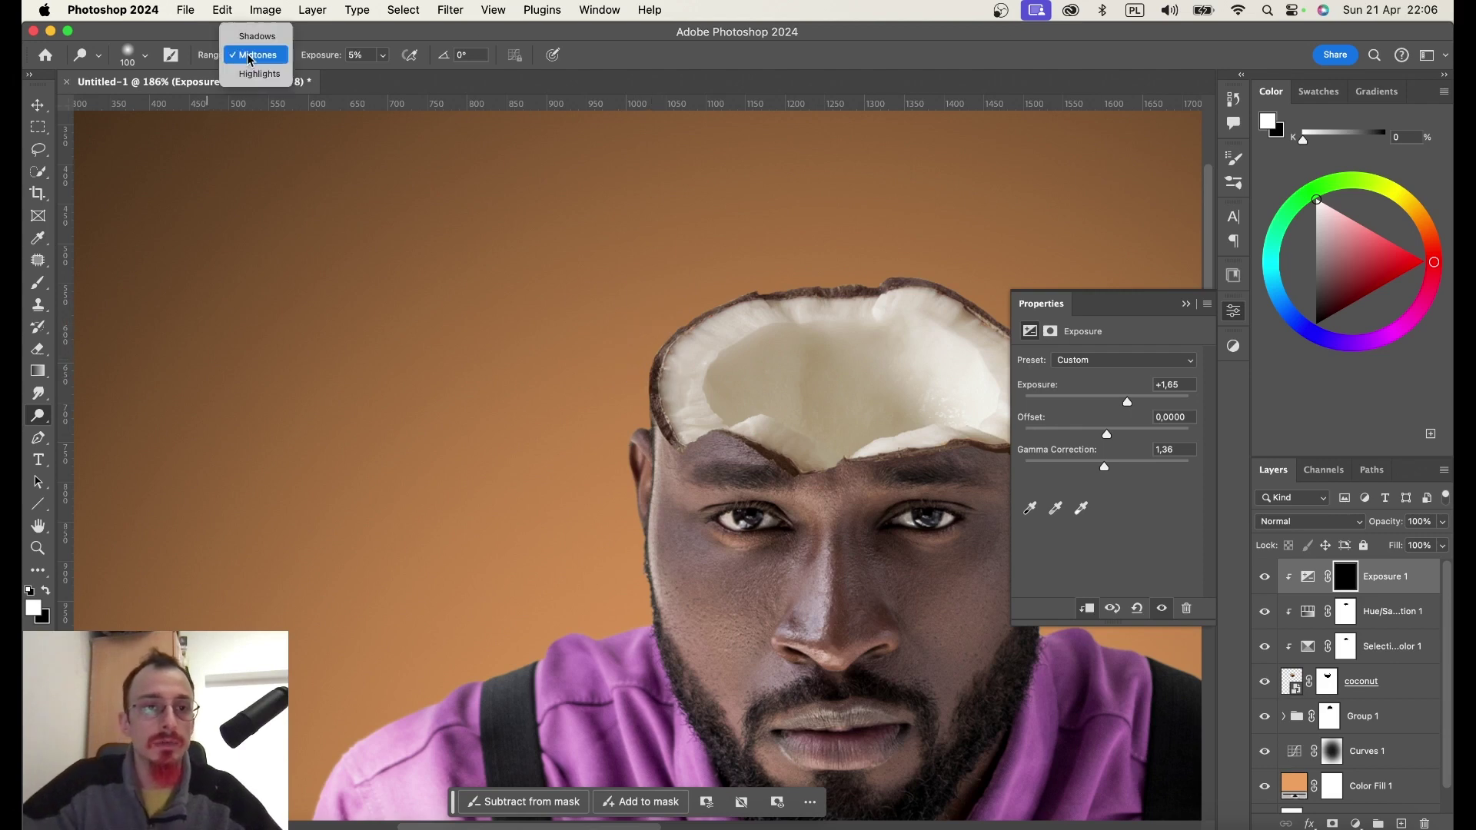
left_click(254, 56)
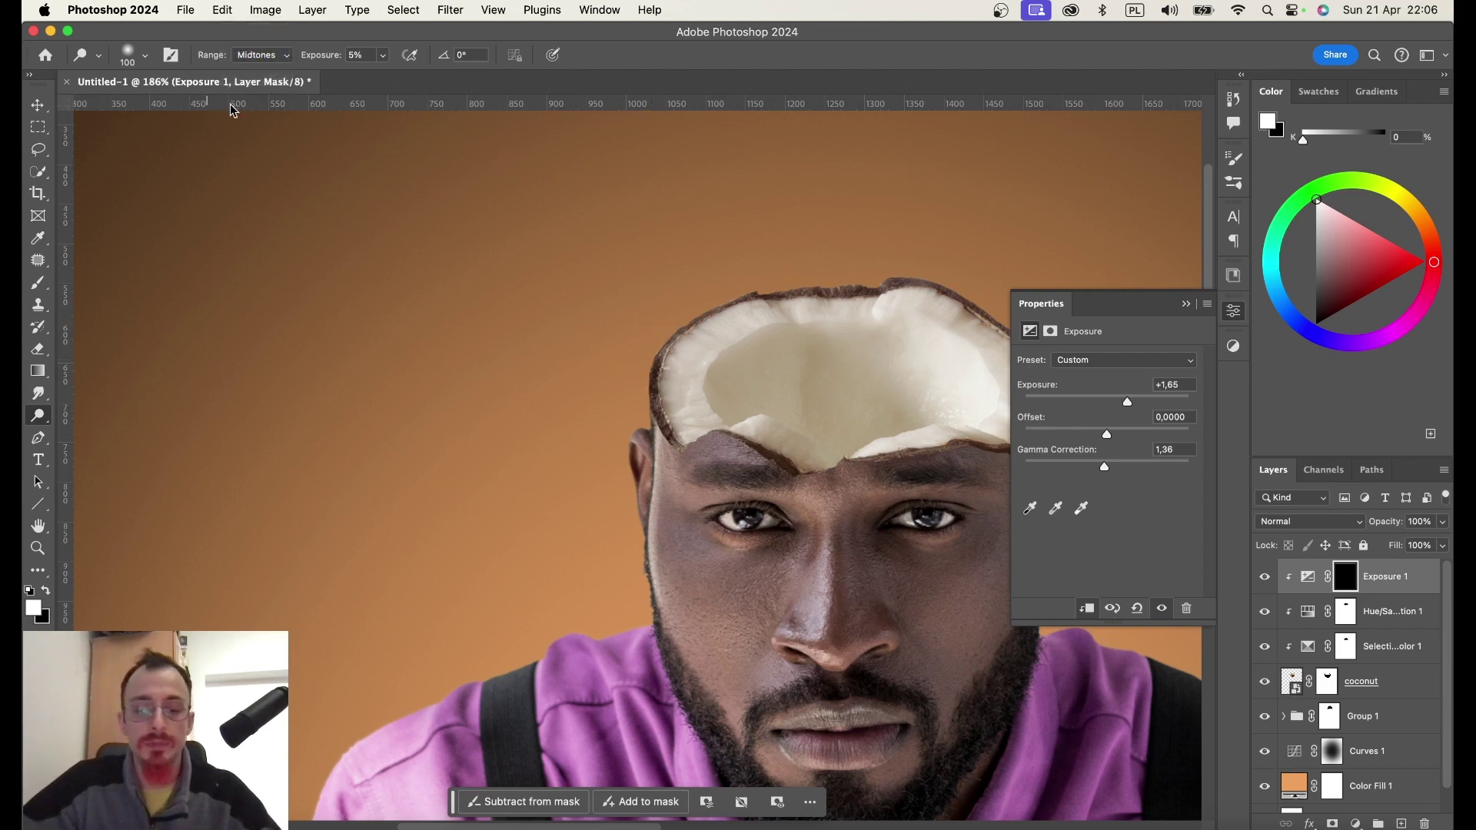
Paint white at 5% brush flow along the coconut rim on the Exposure mask.
key("b")
left_click(654, 339)
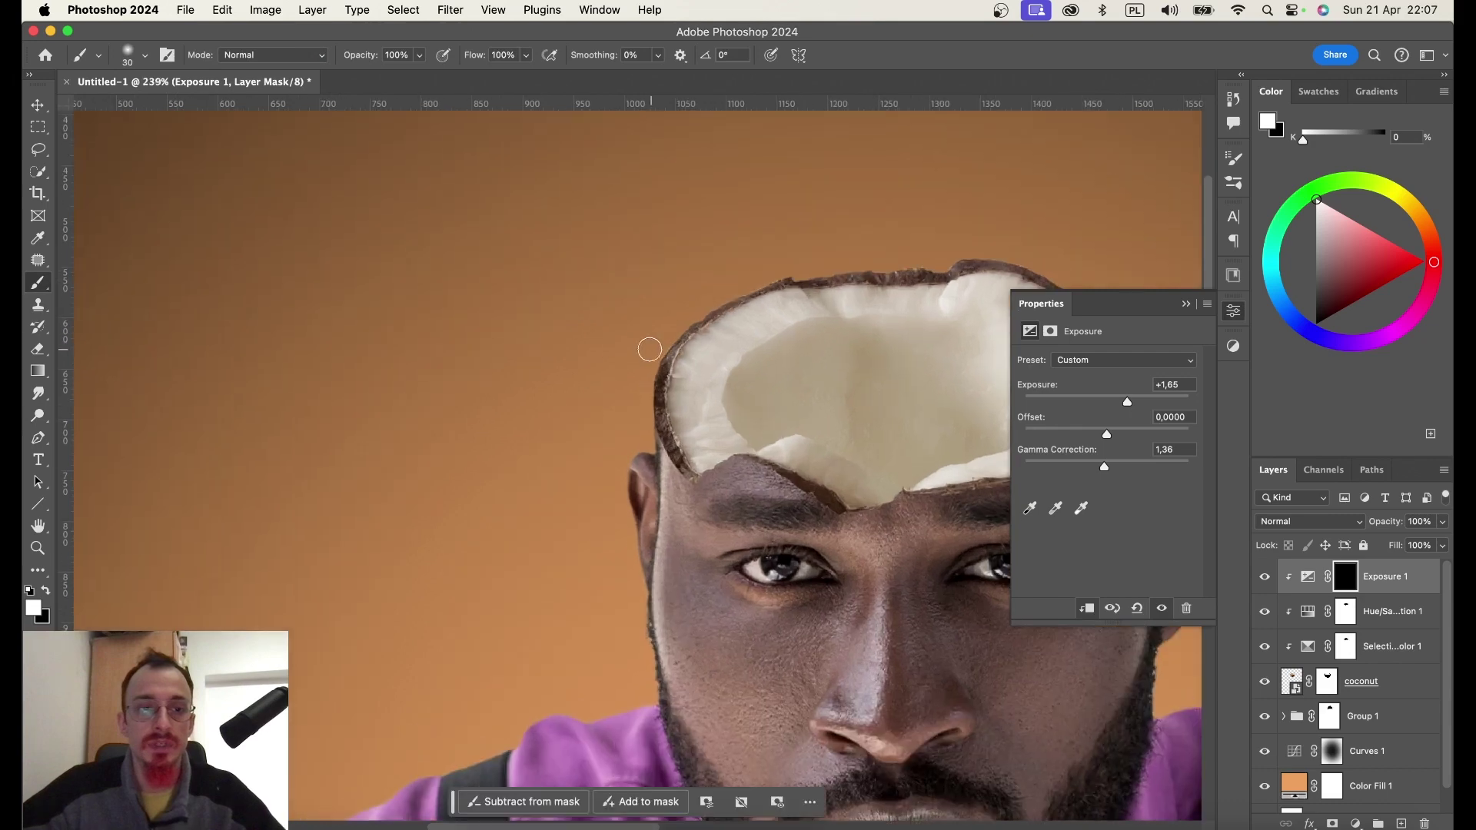
key("shift+0")
key("shift+5")
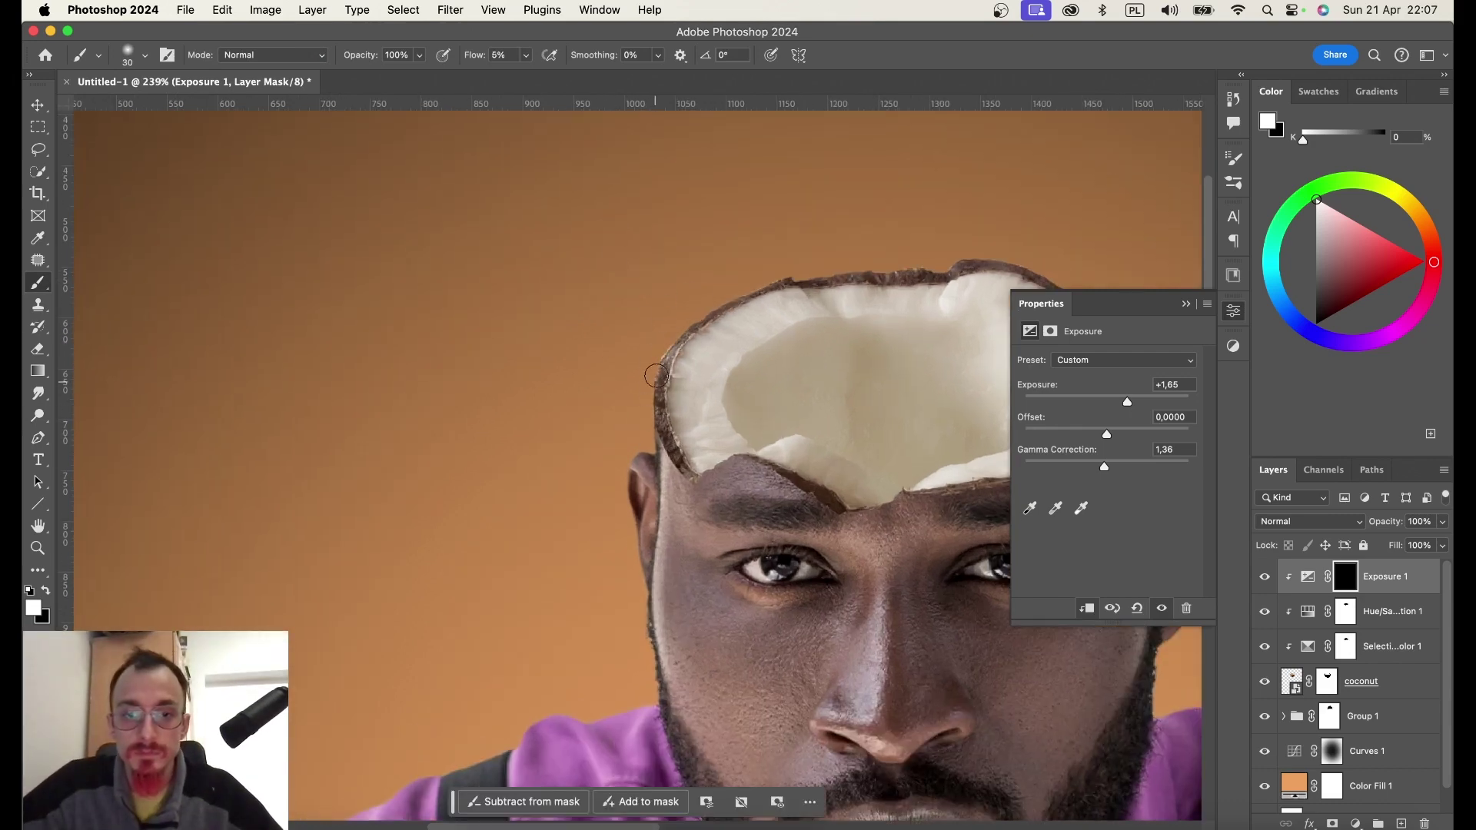
key("x")
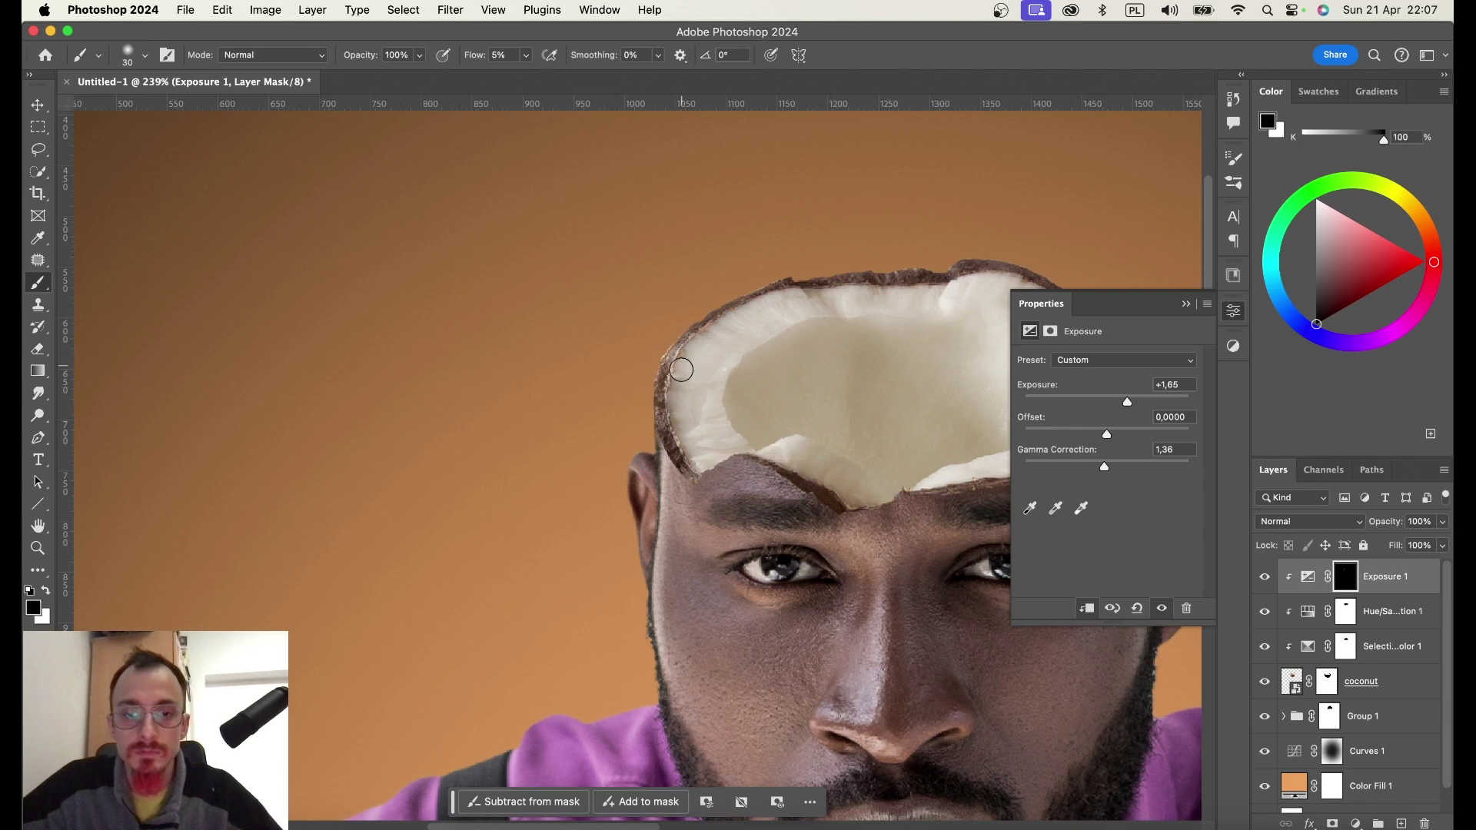
scroll(768, 350, "right", 5)
key("x")
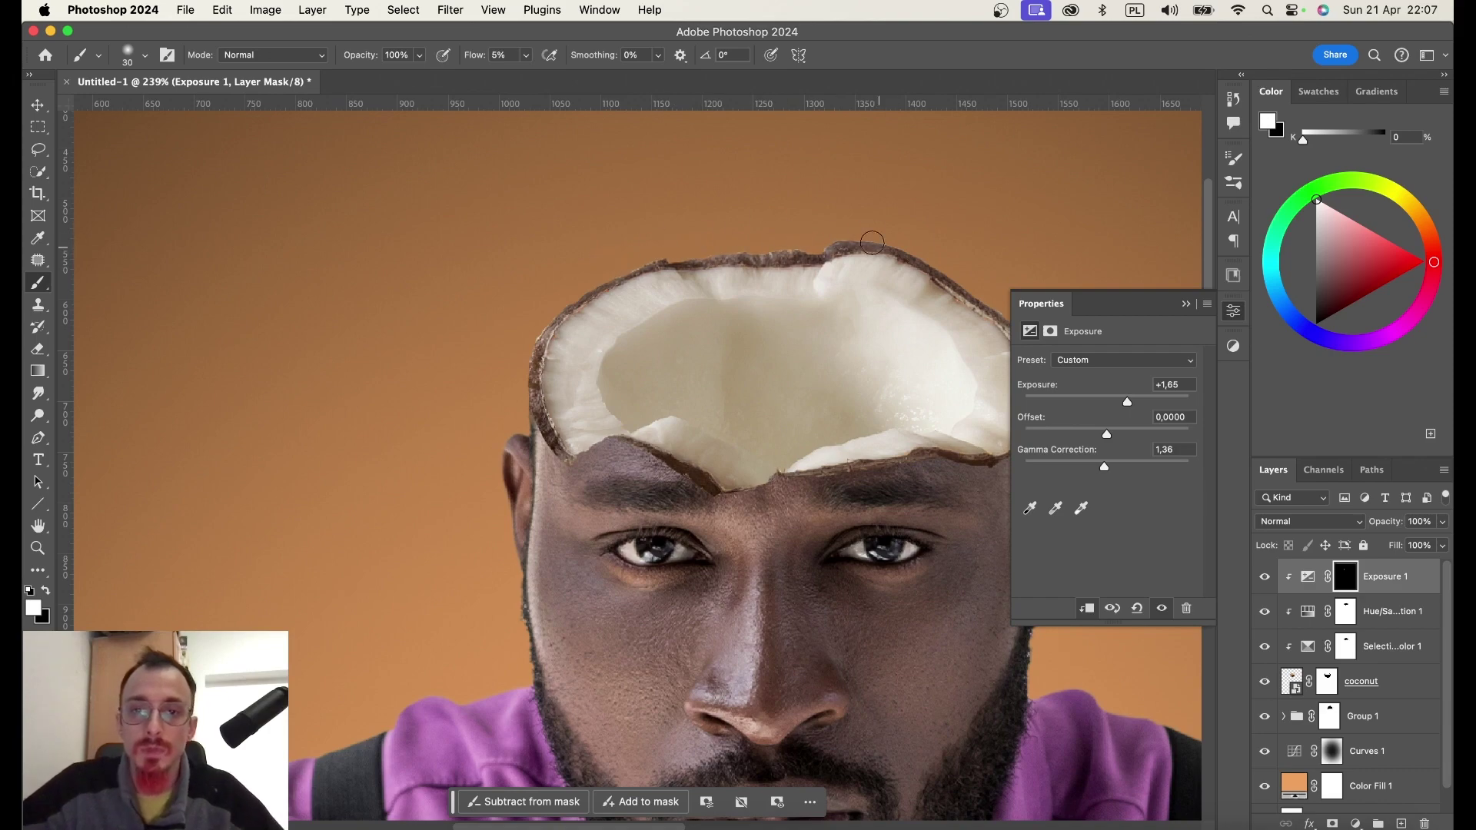
scroll(837, 234, "down", 5)
scroll(837, 235, "down", 1)
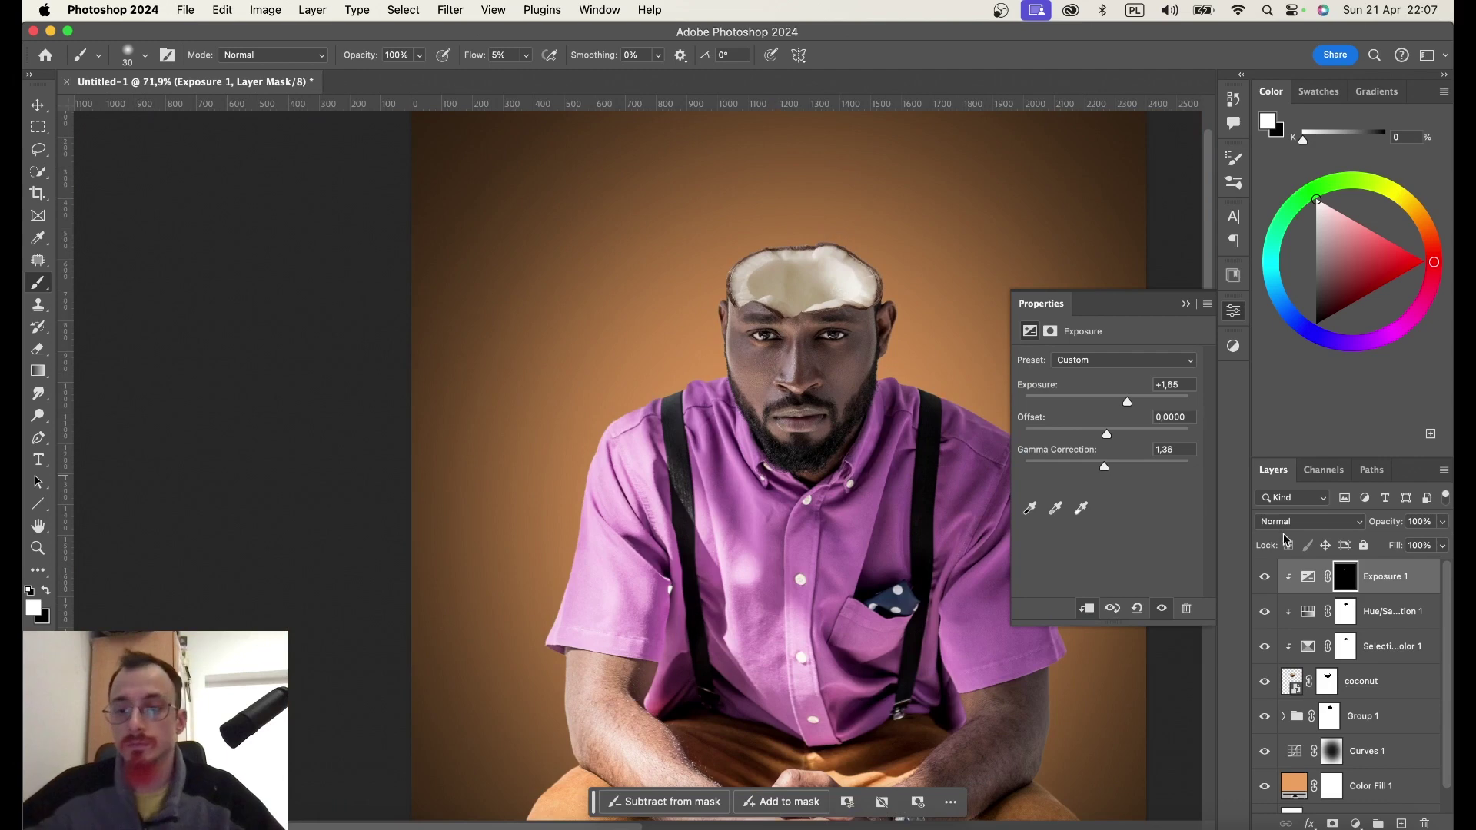
Stamp all visible layers into Layer 2, make it a Smart Object, and apply Camera Raw Filter.
scroll(653, 312, "down", 3)
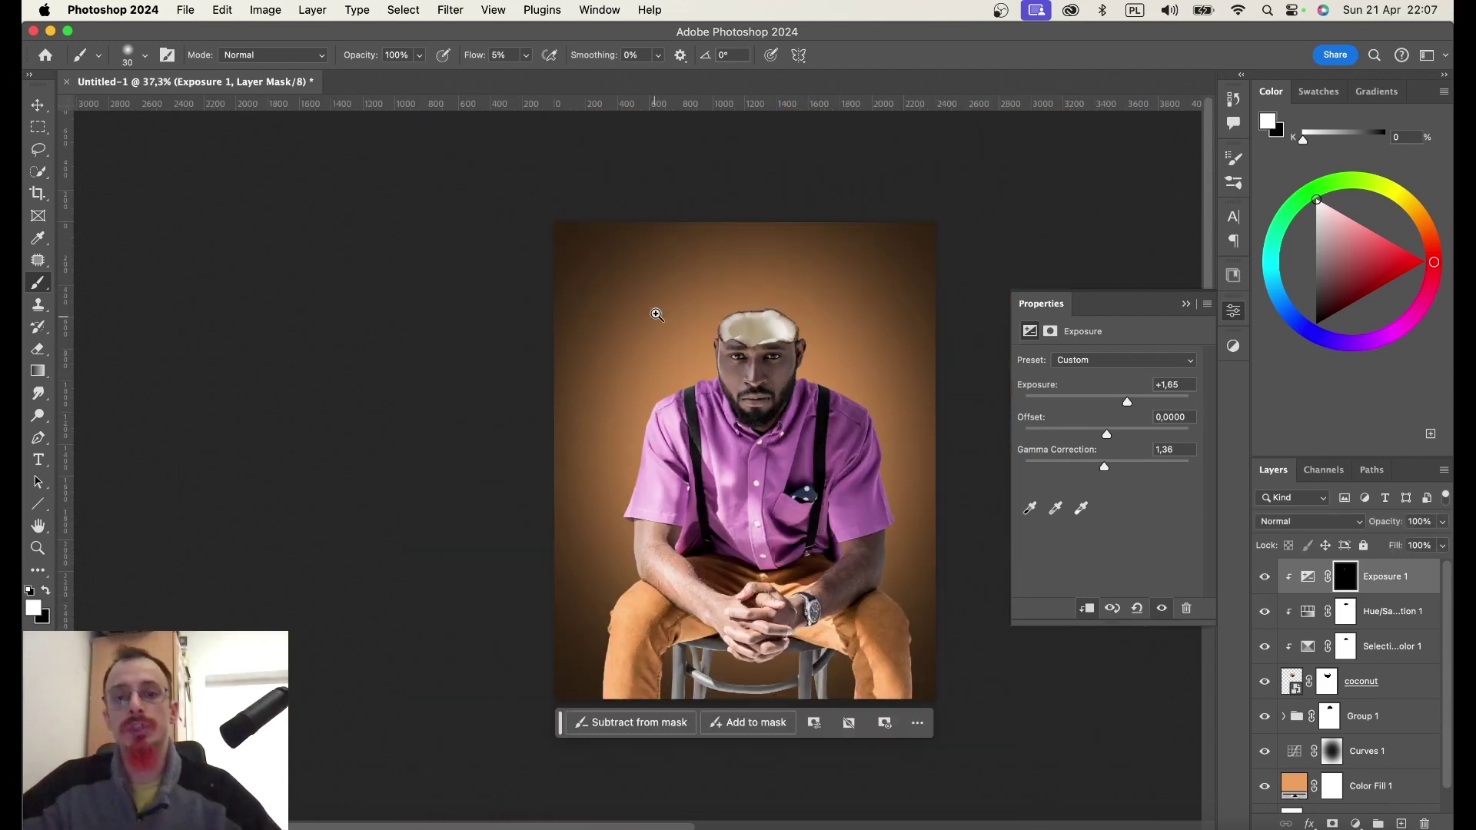
key("ctrl+alt+shift+n")
left_click(788, 325, "alt")
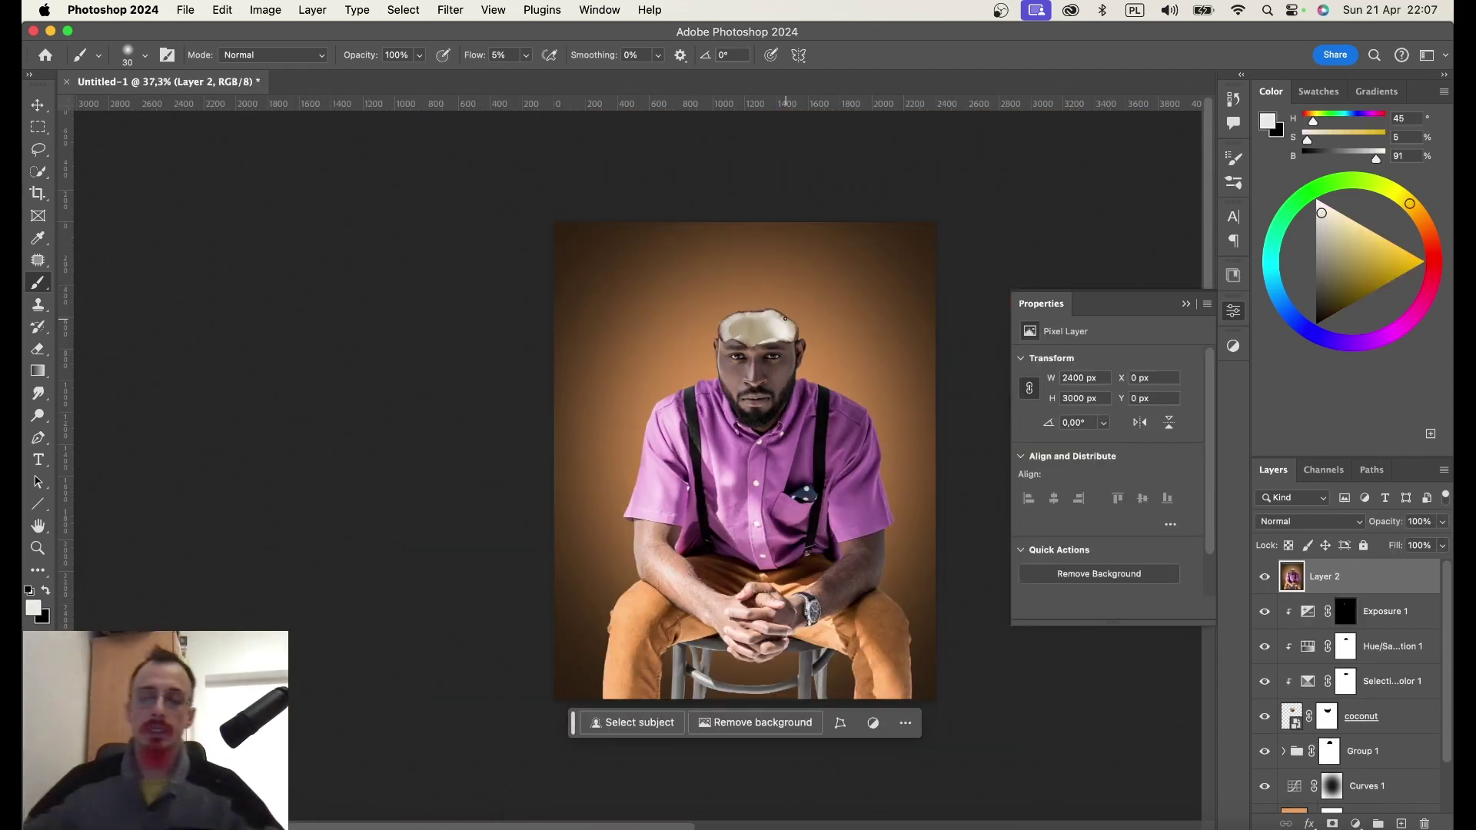
right_click(1334, 578)
scroll(1300, 684, "down", 3)
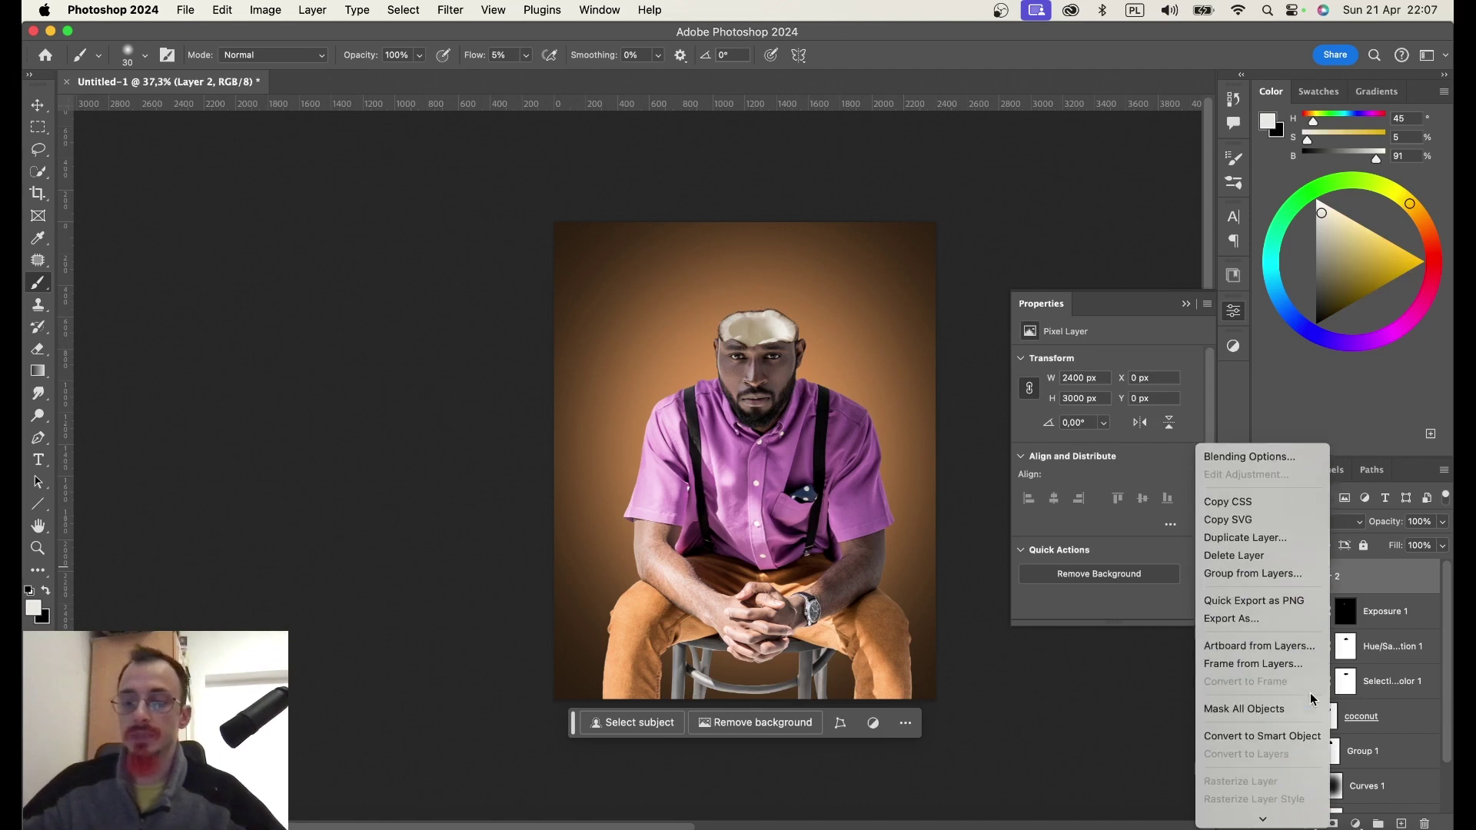
left_click(1288, 746)
left_click(403, 9)
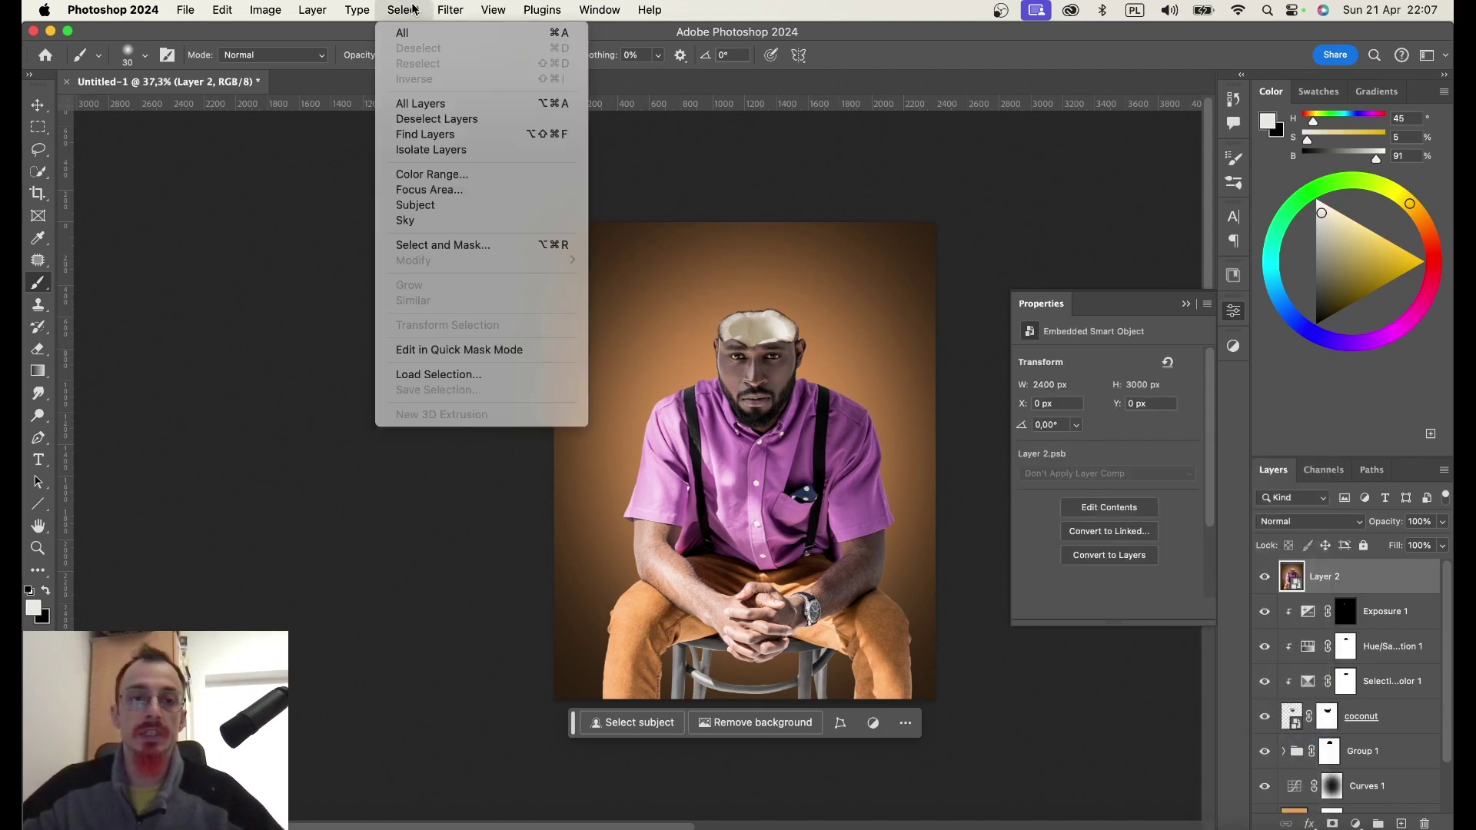
left_click(513, 138)
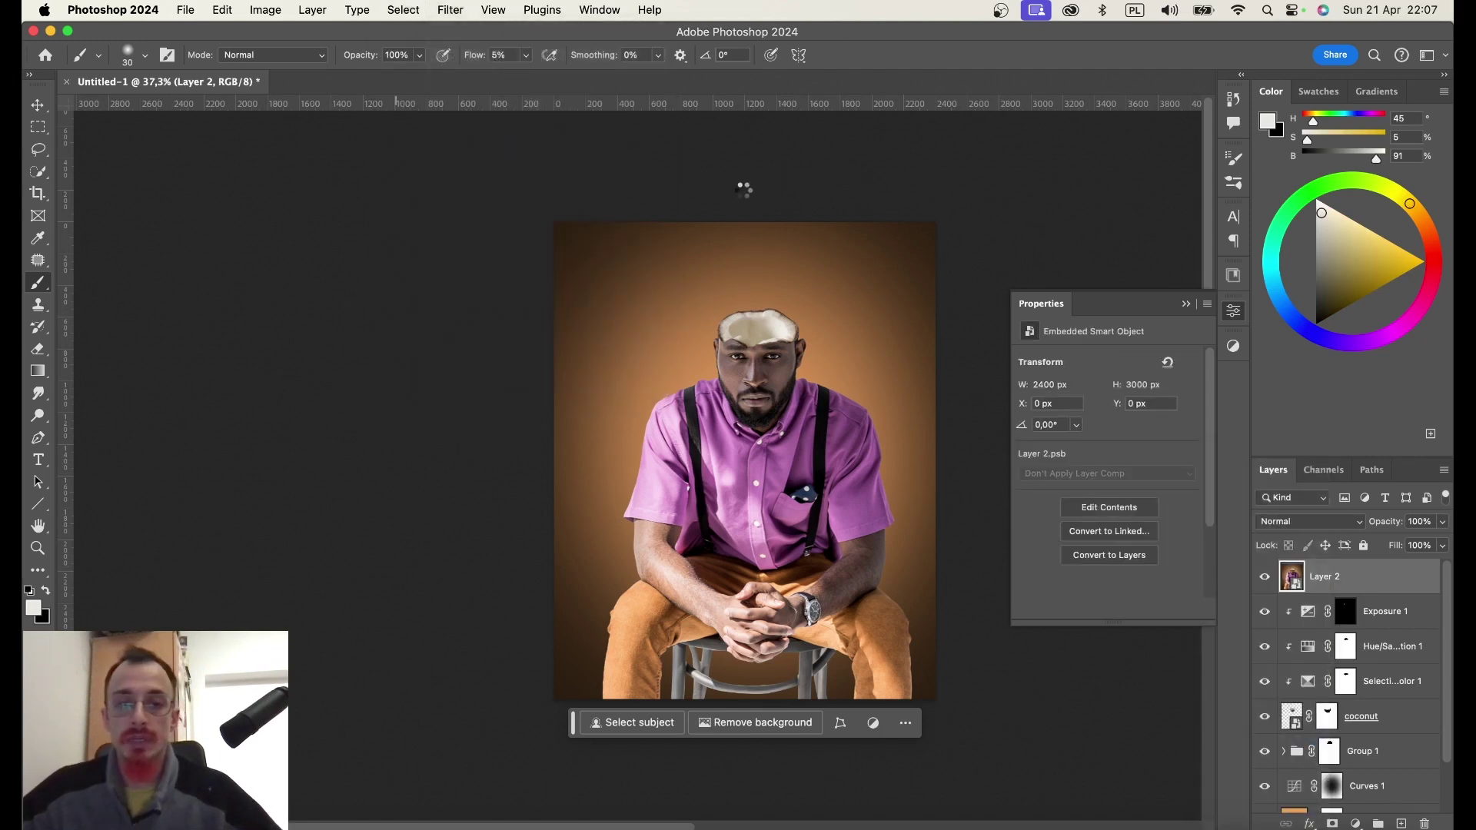